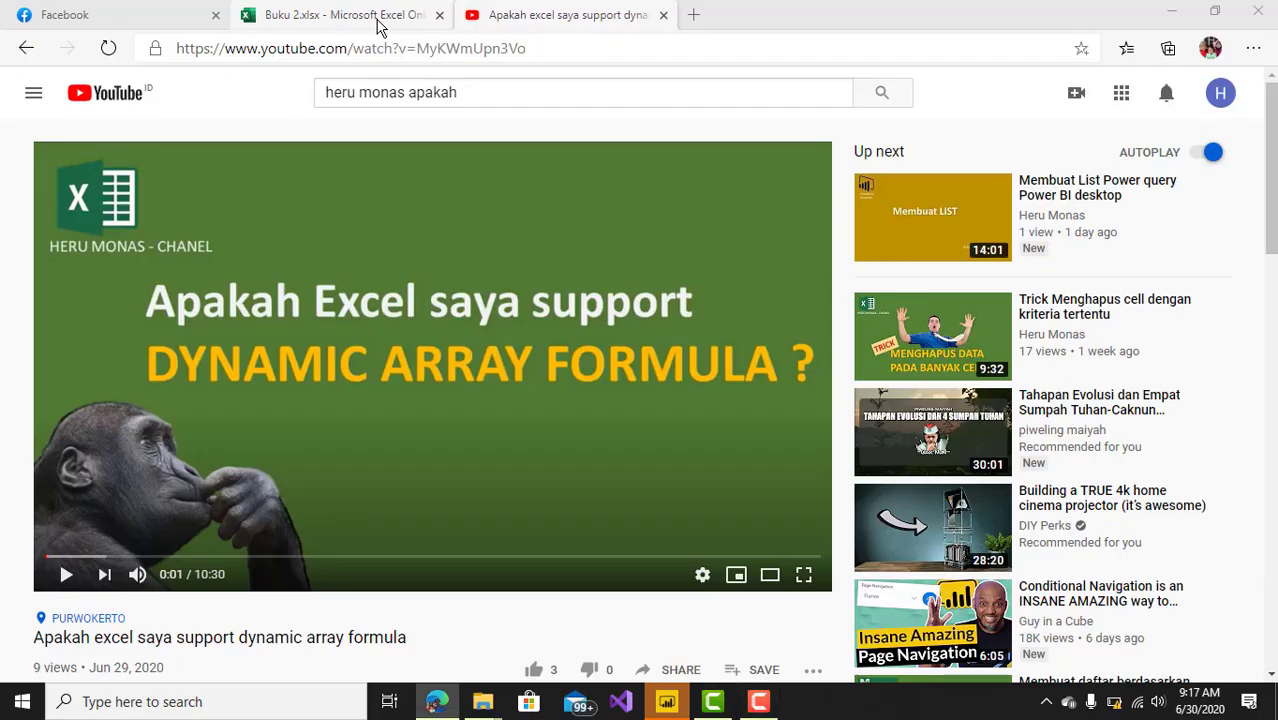
Switch to the Buku 2.xlsx workbook to show its blank Sheet1.
click(379, 22)
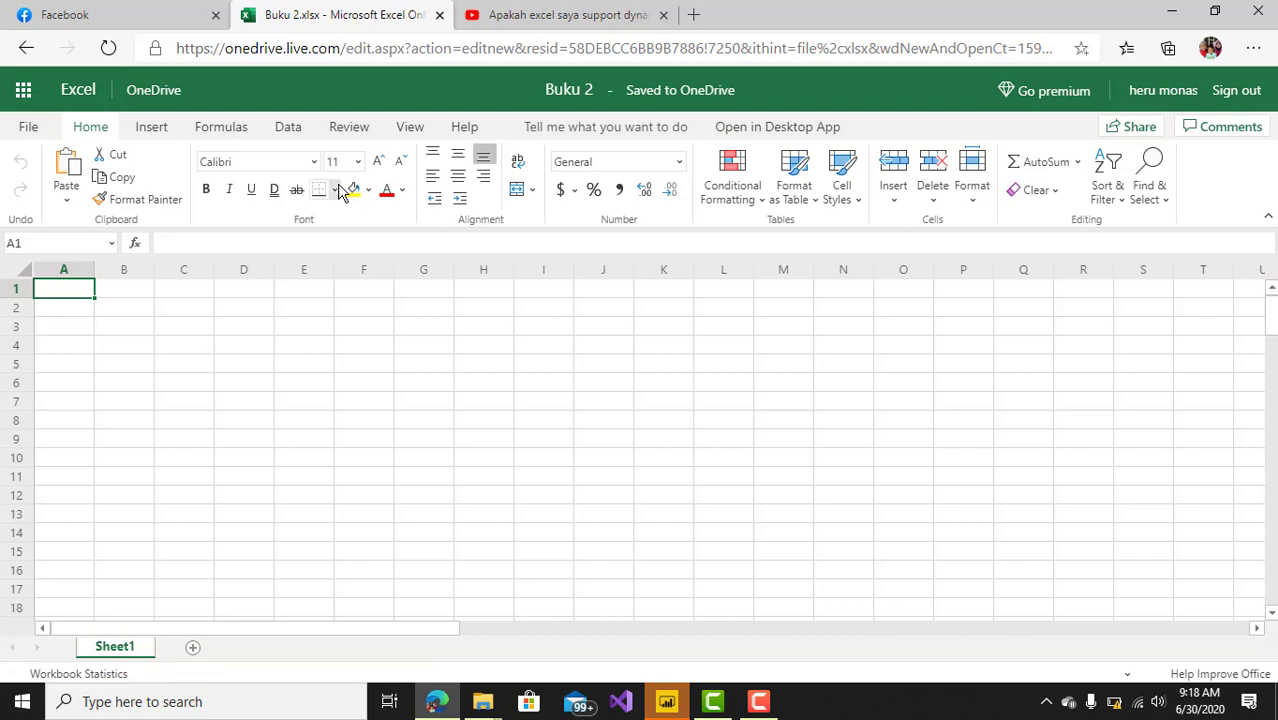
click(518, 22)
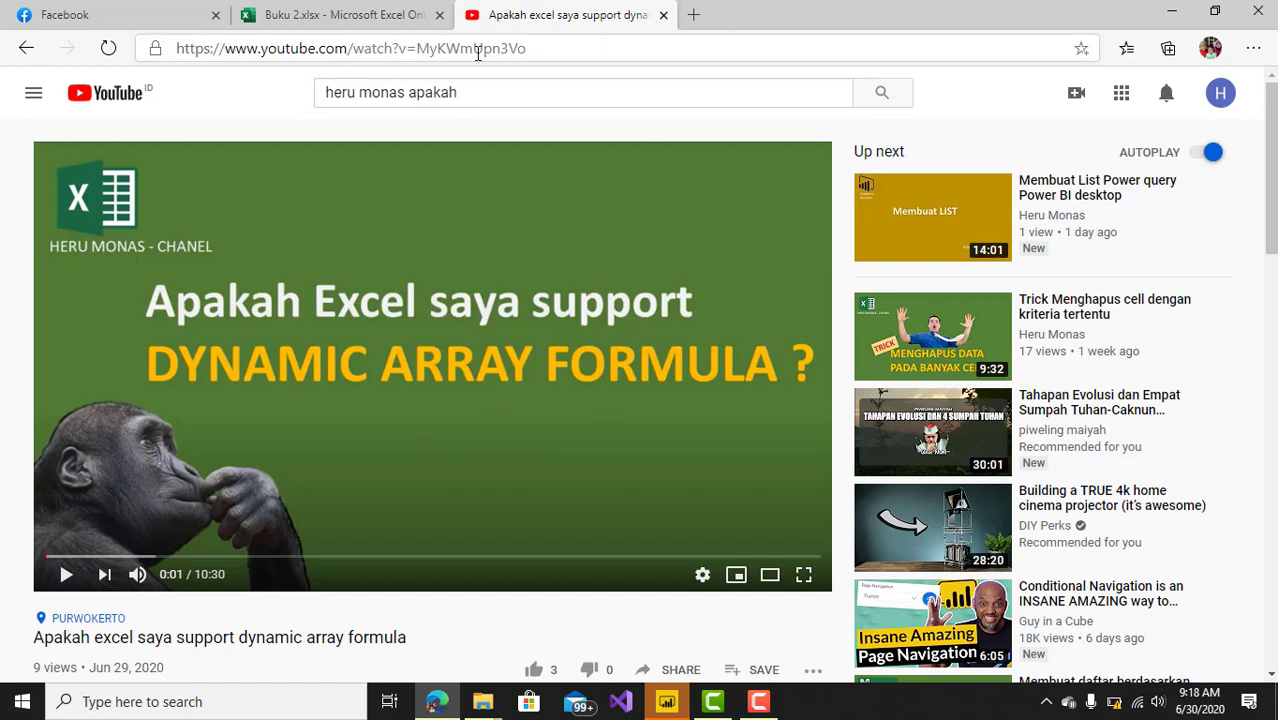
click(528, 48)
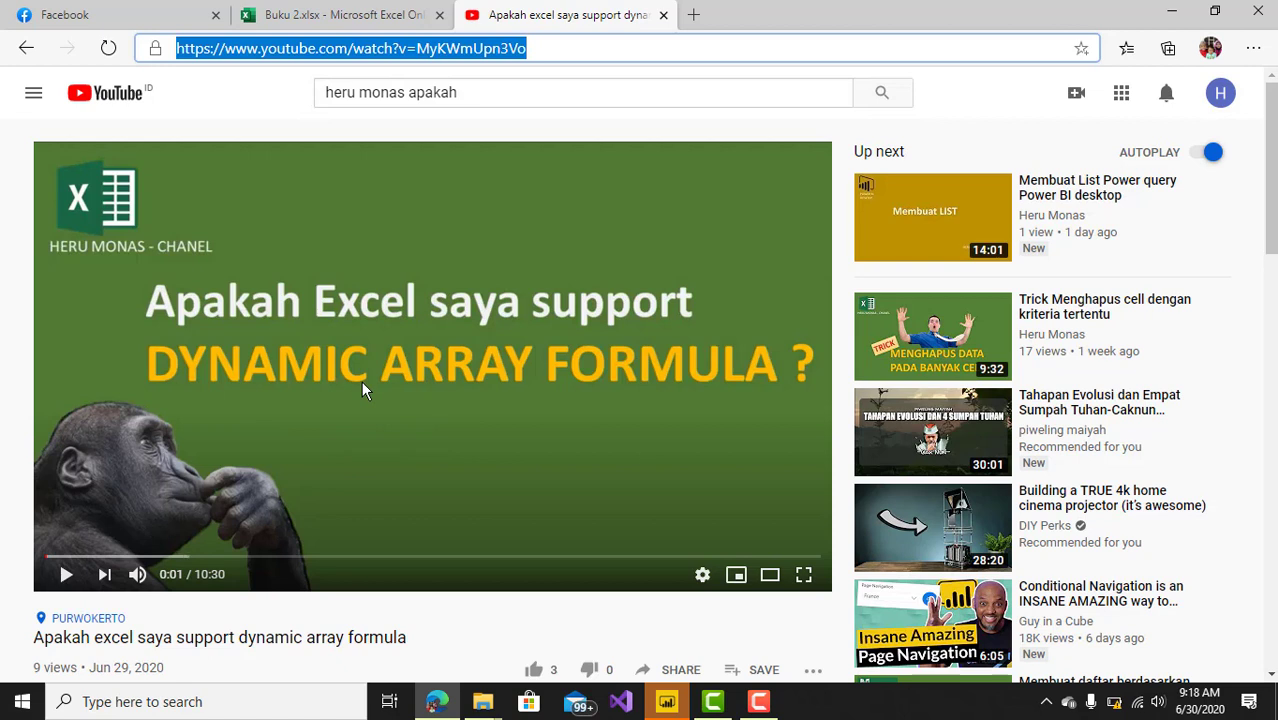
click(366, 14)
click(206, 382)
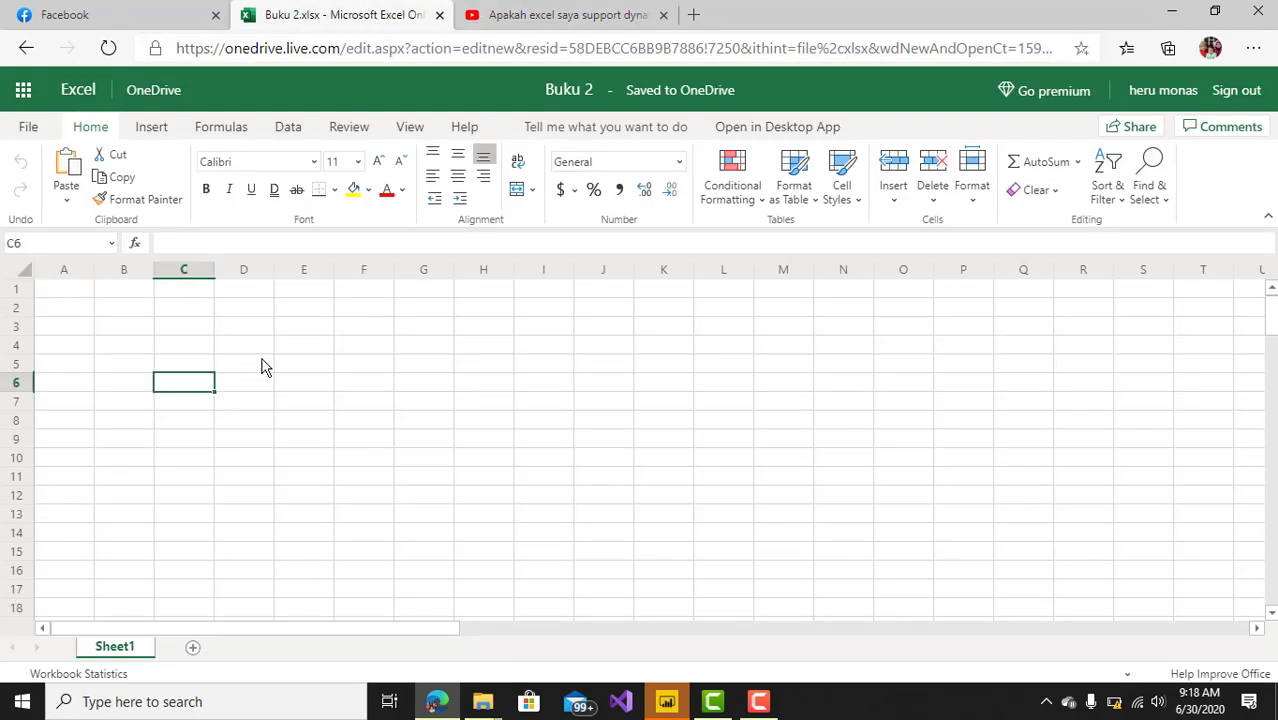
Enter AA, AB and AC down cells A1:A3.
click(241, 347)
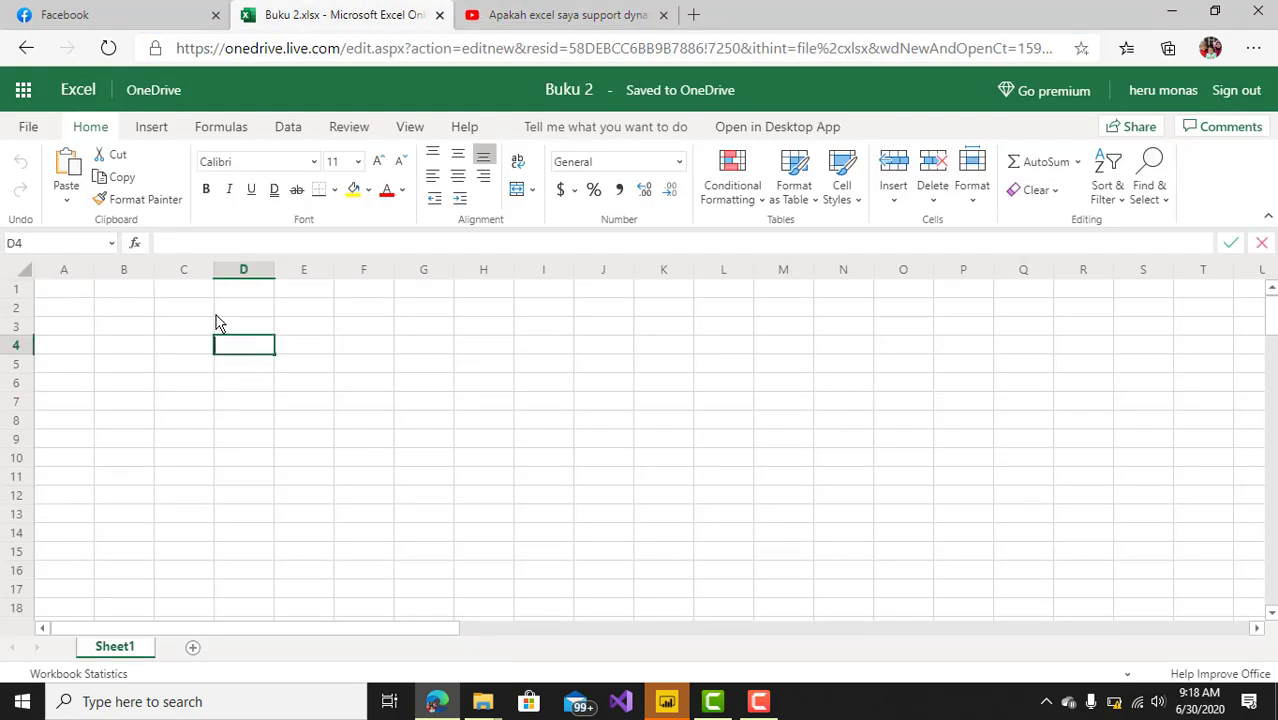
click(218, 314)
click(165, 292)
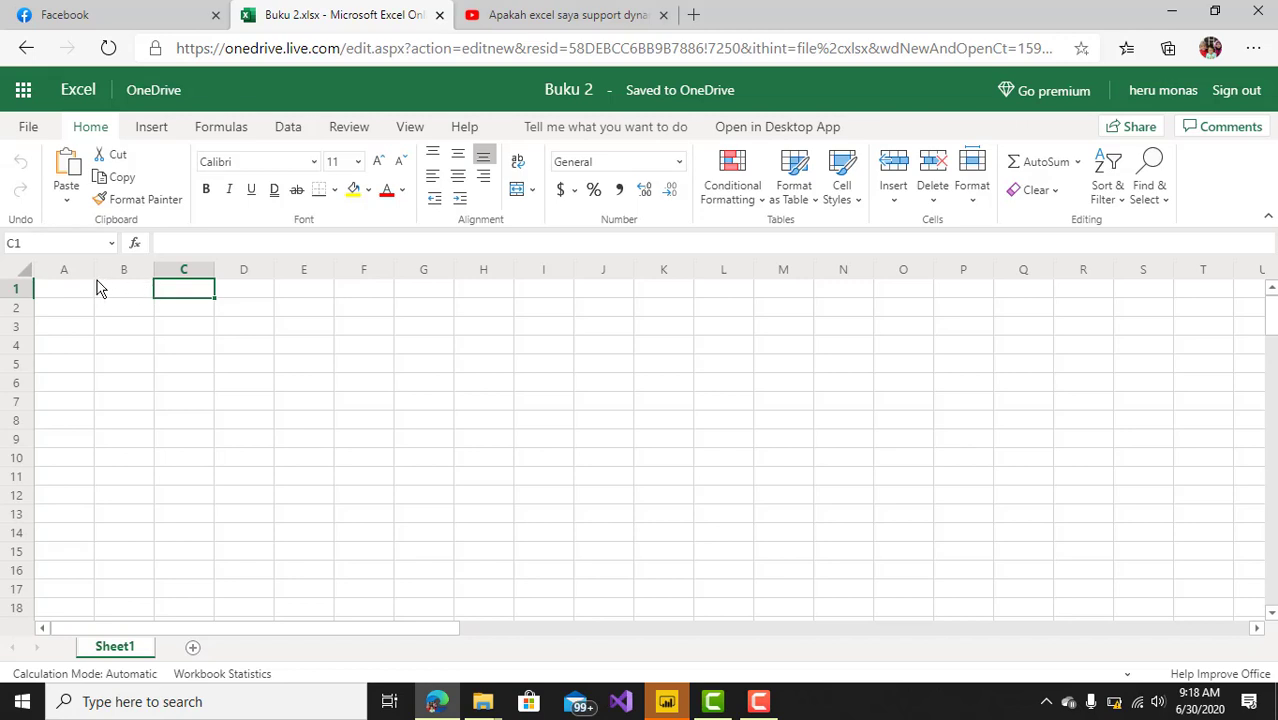
click(60, 293)
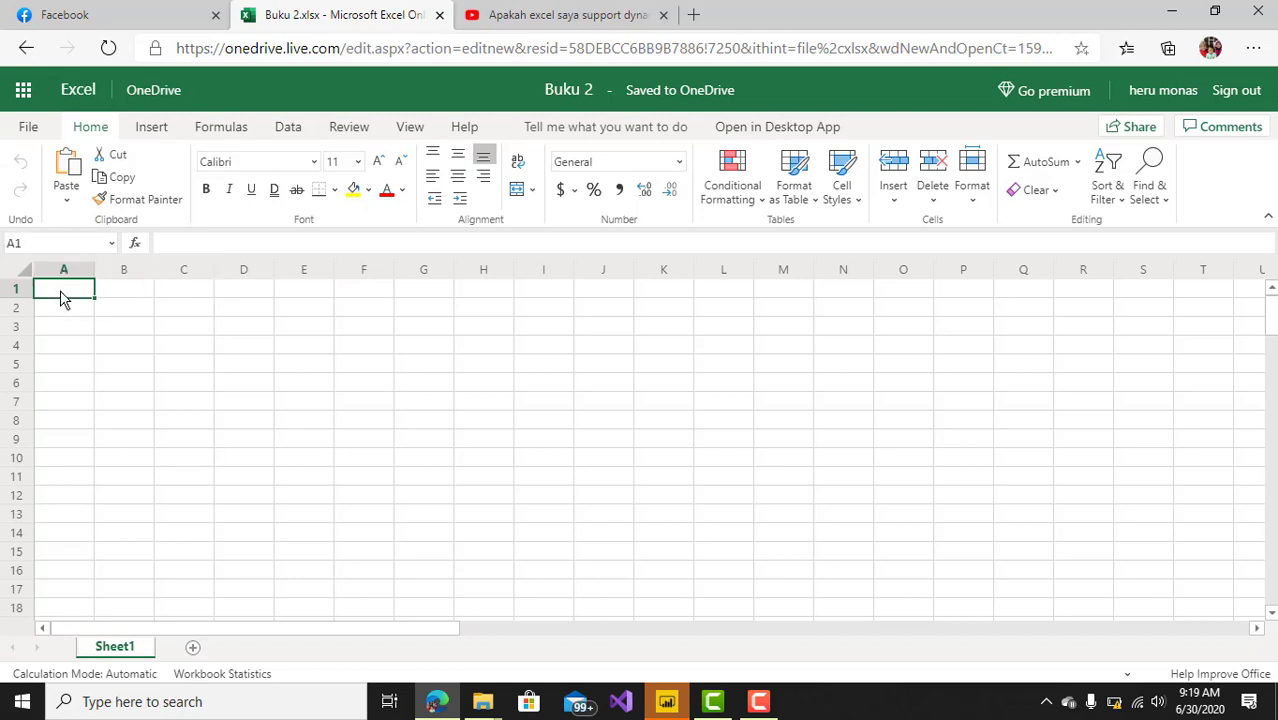
text(AA)
key(Return)
text(AB)
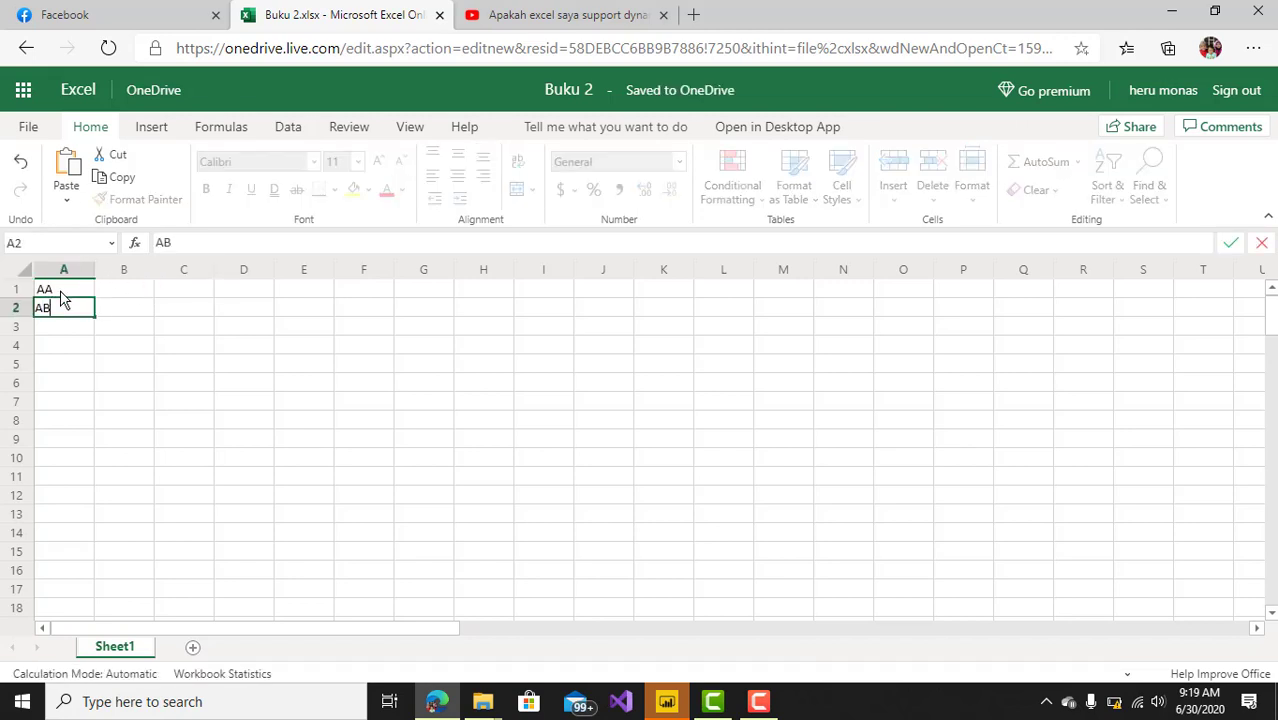
key(Return)
text(AC)
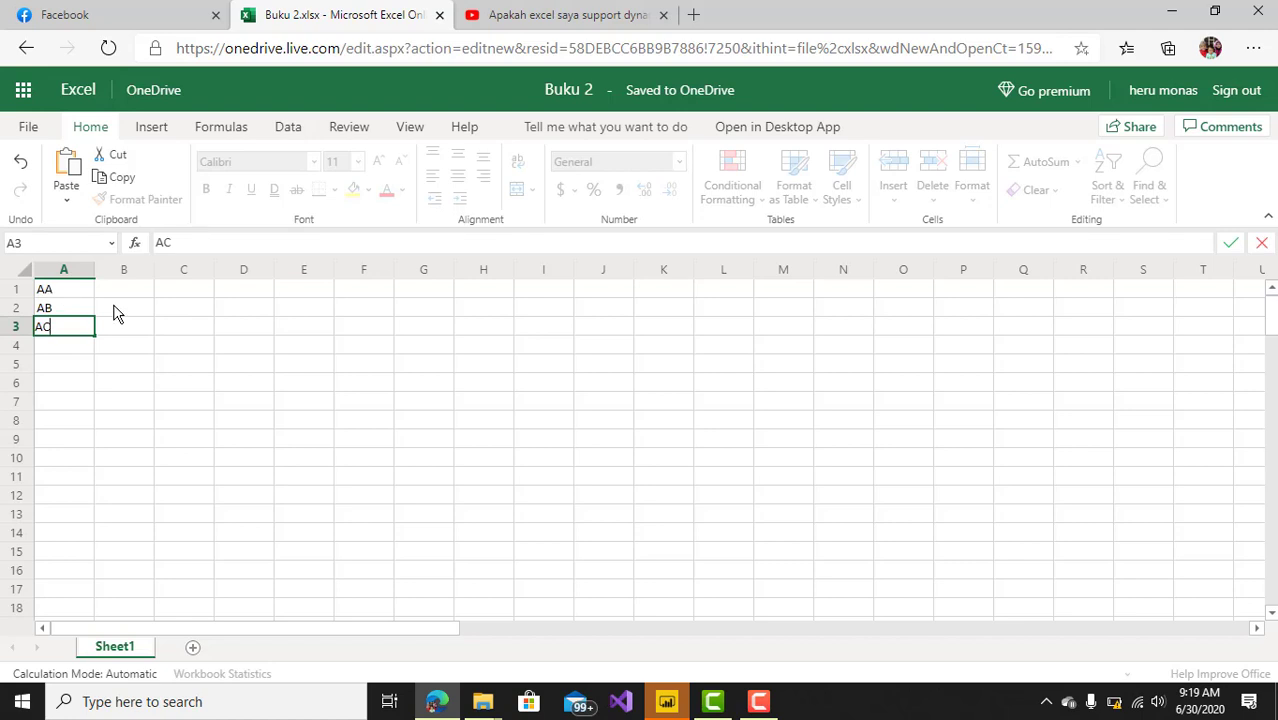
click(190, 342)
Put =A1:A3 in B1 so the three values spill into B1:B3.
click(133, 292)
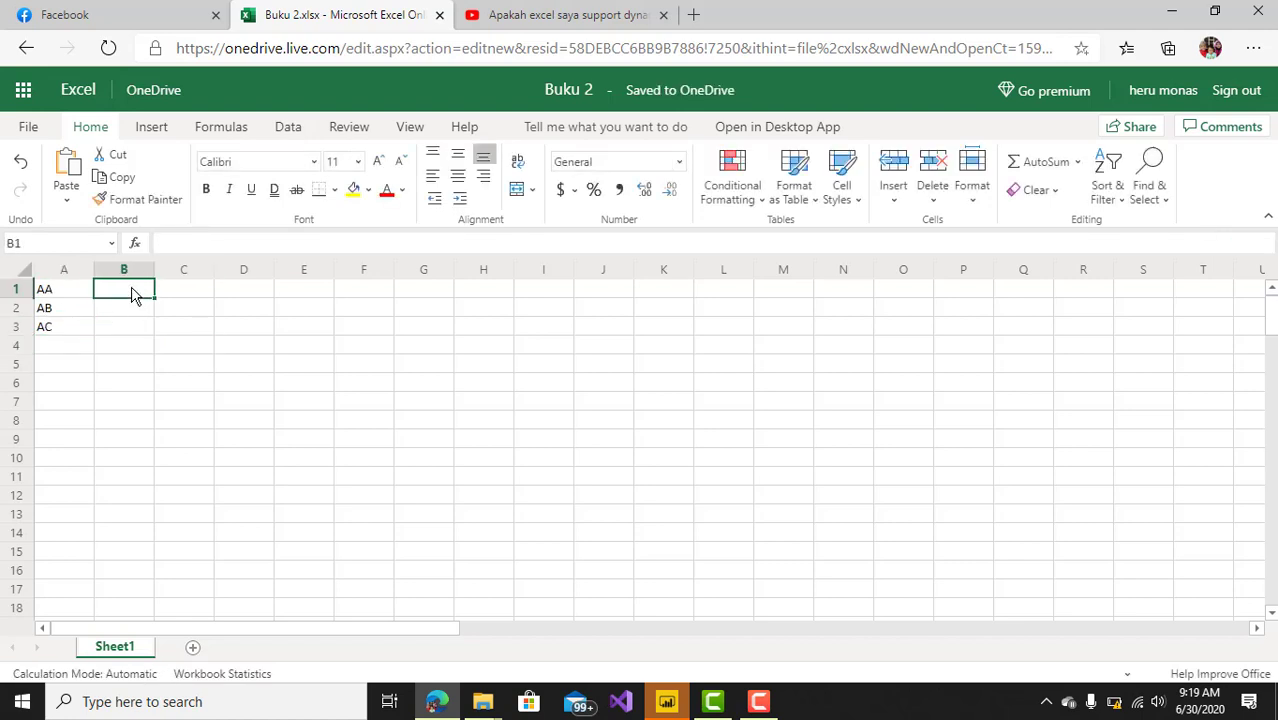
text(=)
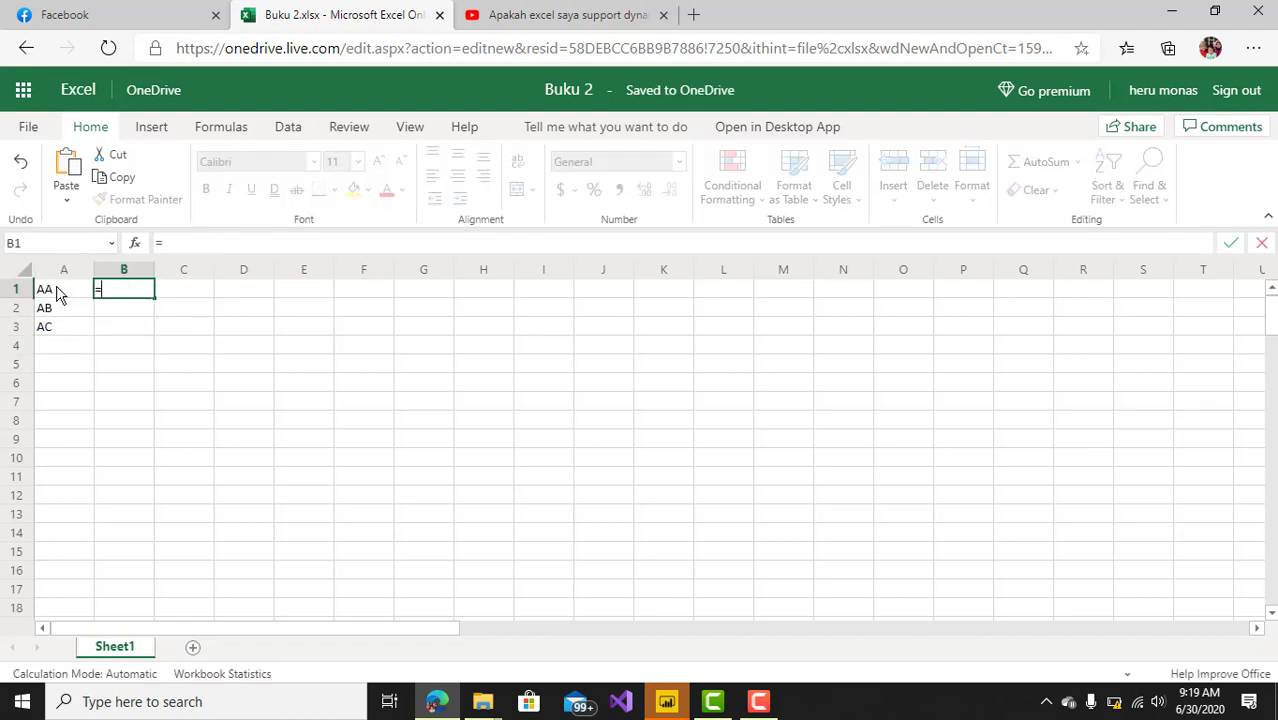
drag(57, 292, 71, 337)
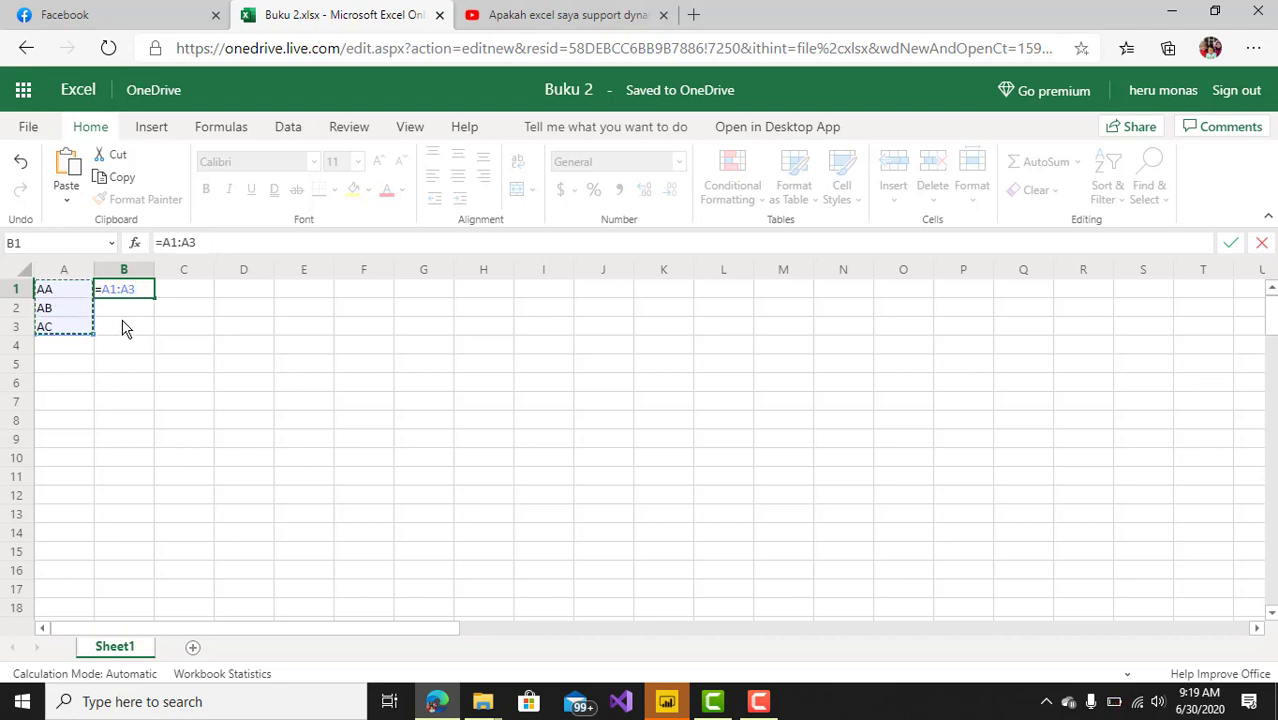
key(Return)
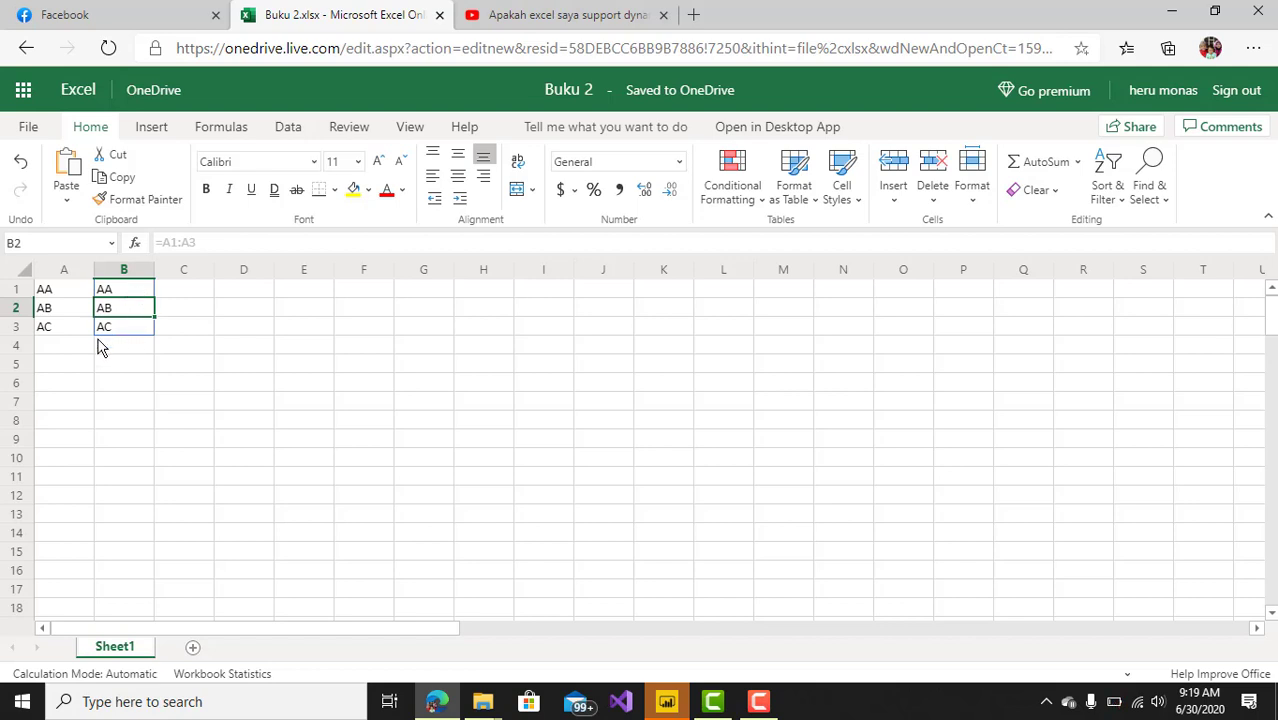
click(143, 291)
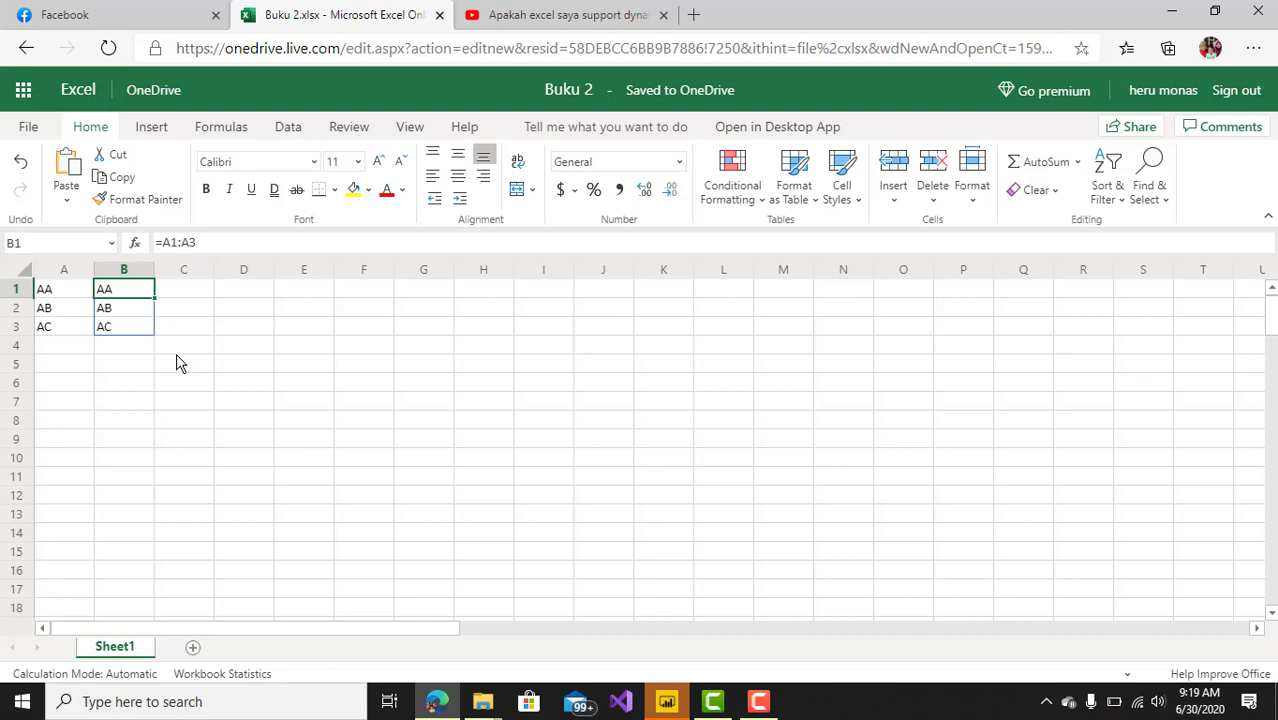
click(300, 388)
click(380, 352)
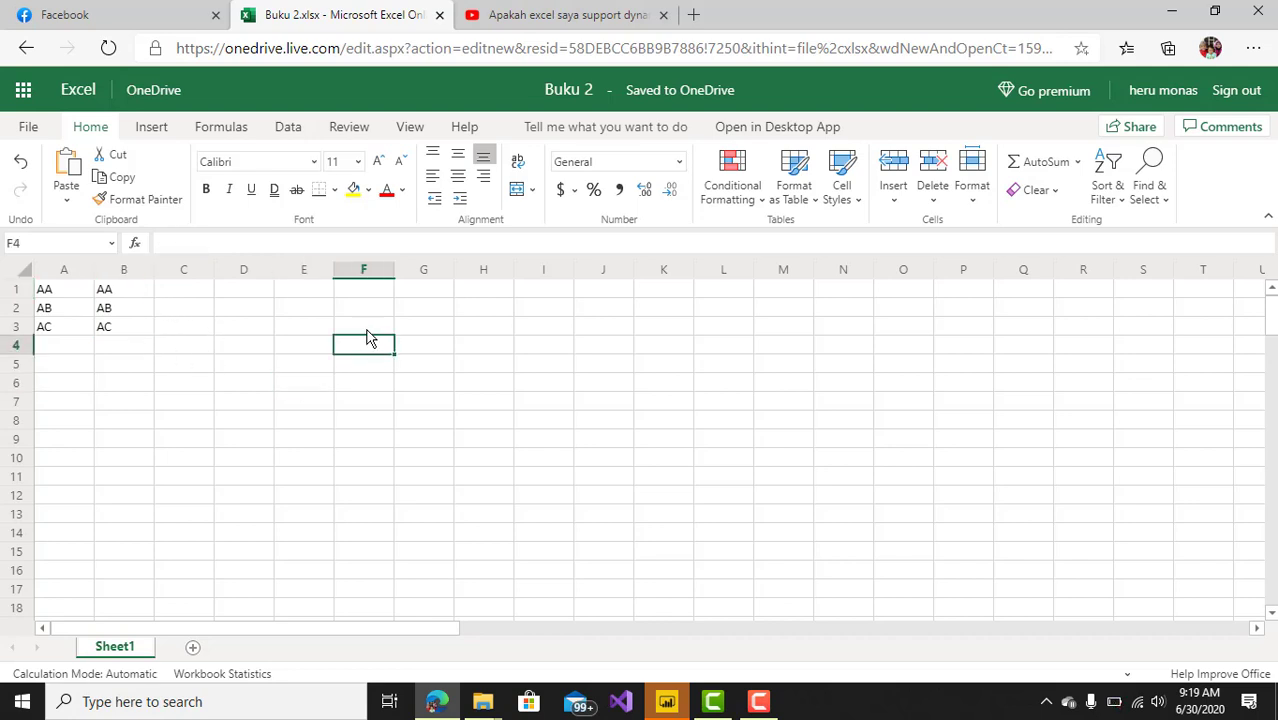
Add the headers Nama in F2 and Nilai in G2.
click(378, 314)
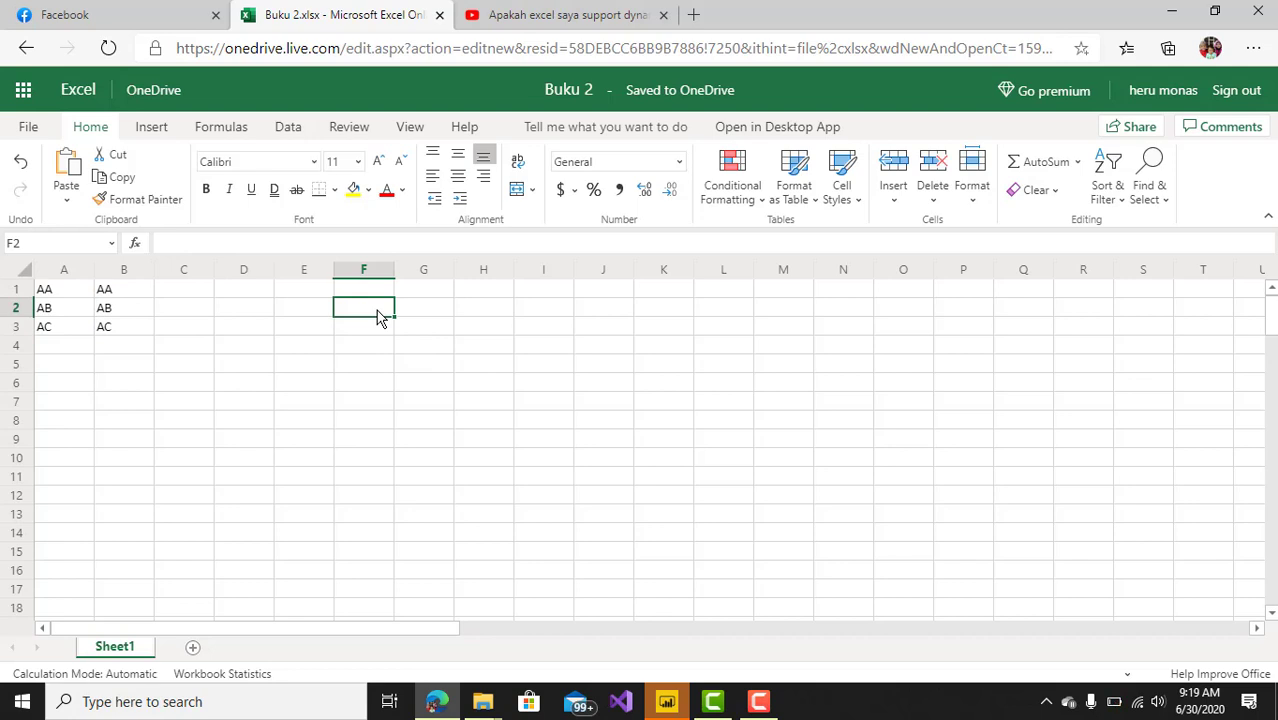
text(Data)
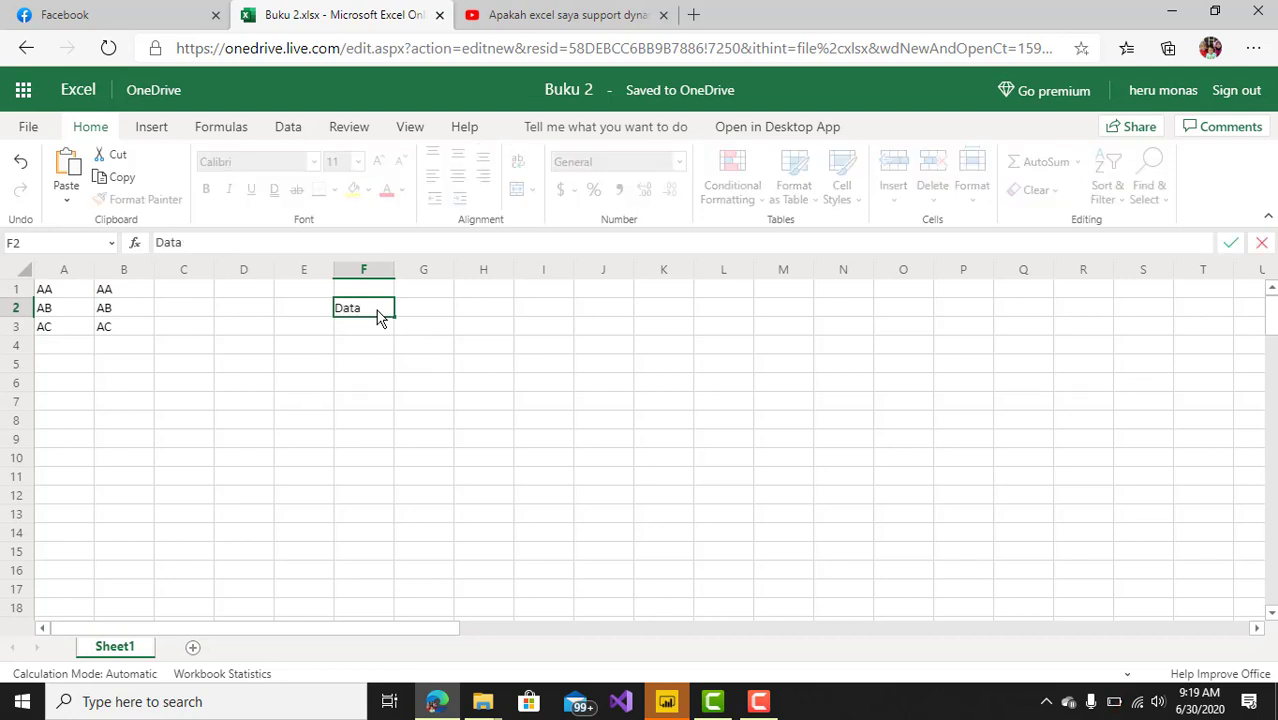
key(Return)
click(378, 317)
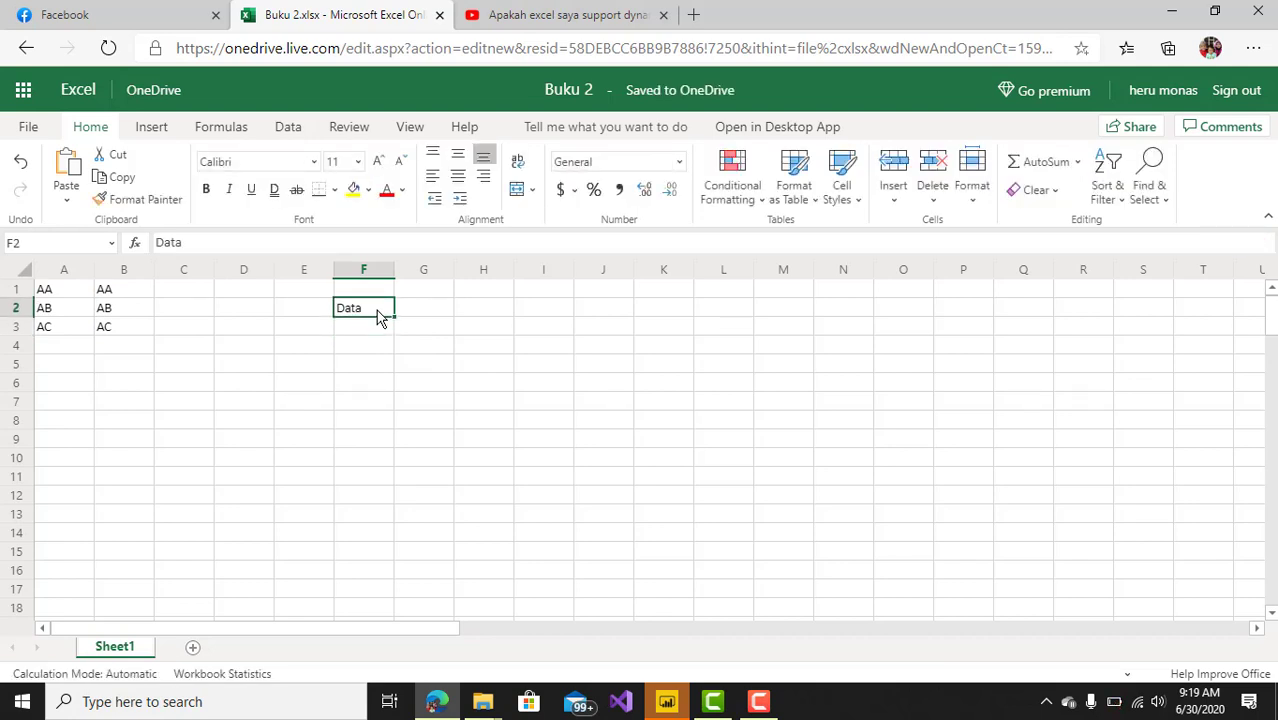
text(Nama)
key(Tab)
text(N)
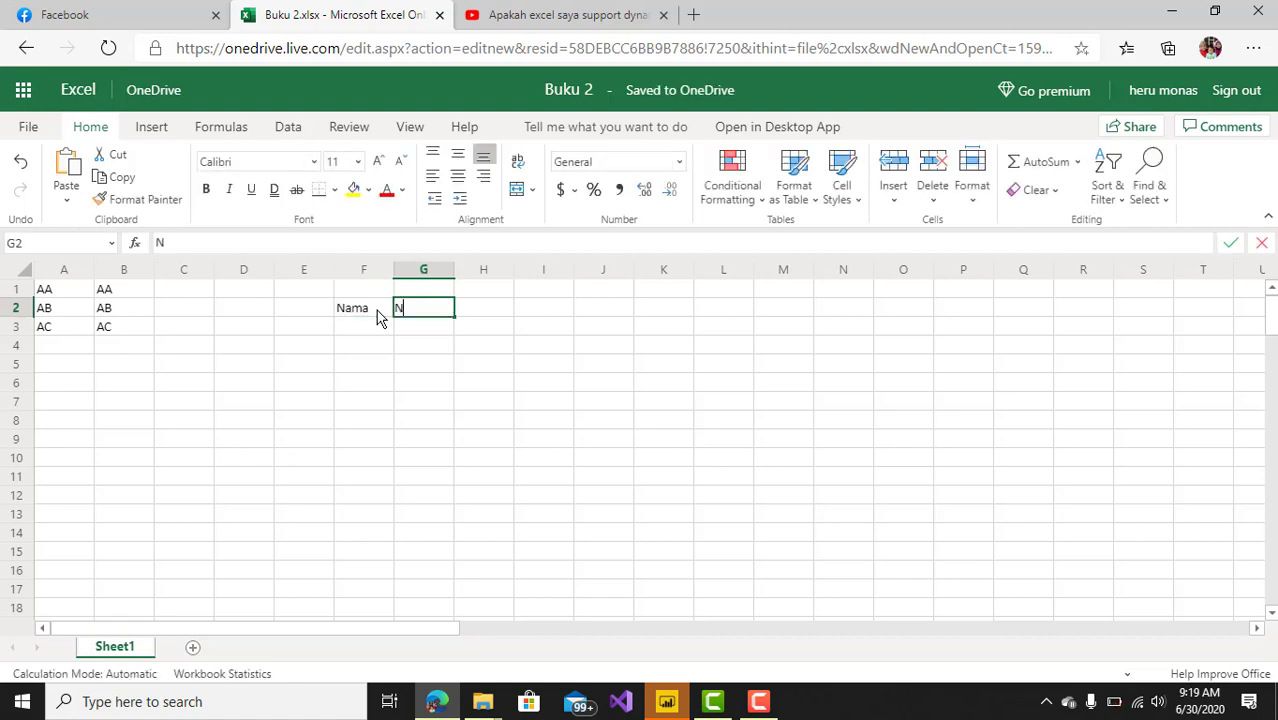
text(ilai)
key(Return)
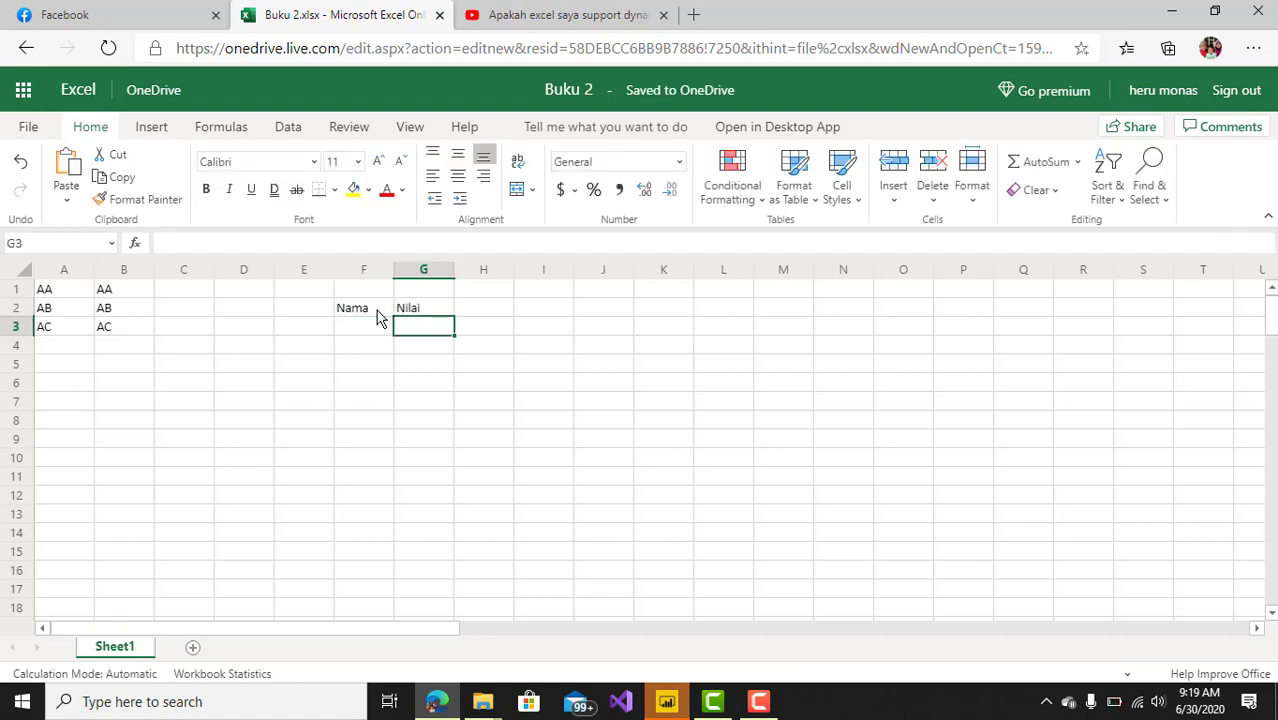
List the names belajar, excel, grup, facebook, heru and monas in F3:F8.
click(366, 330)
text(b)
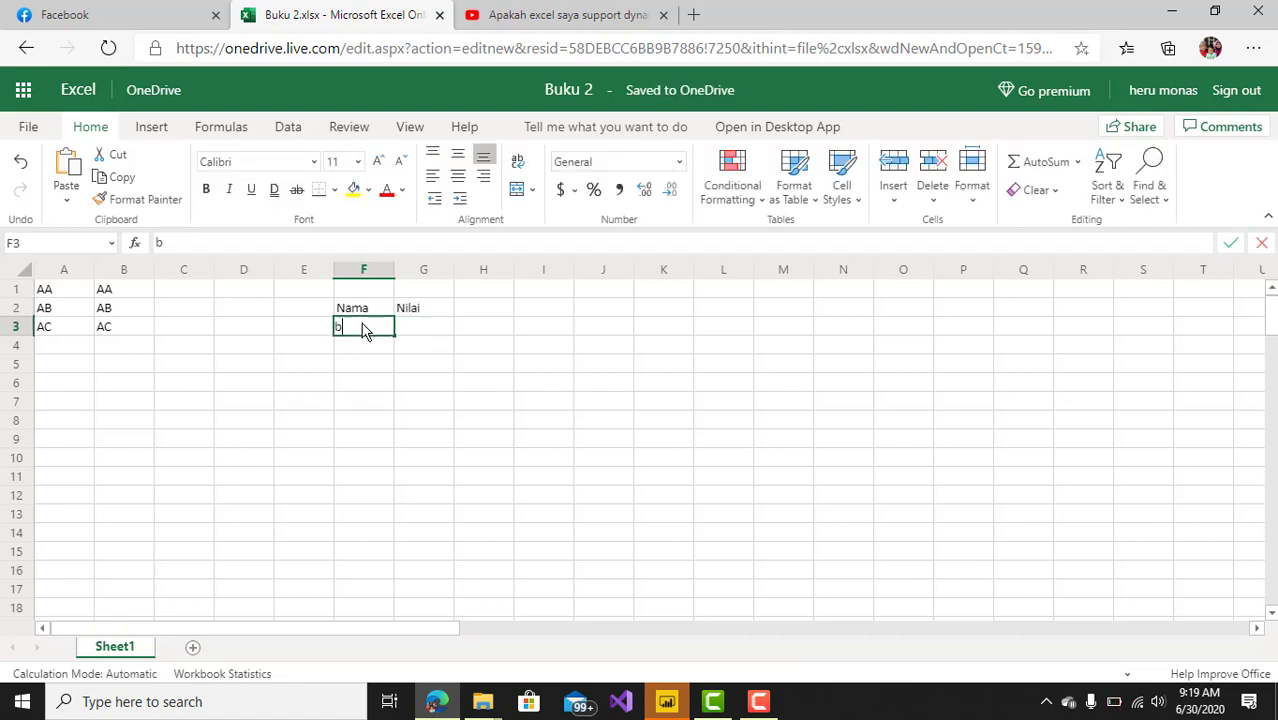
text(elaj)
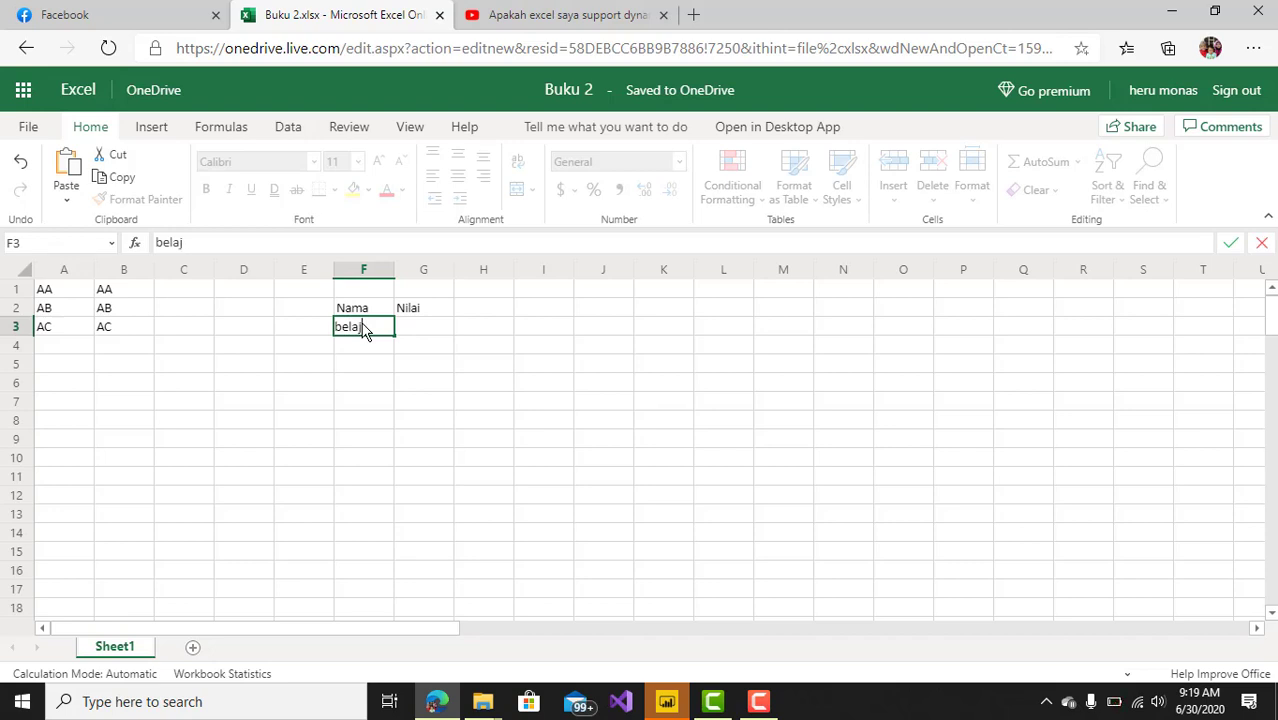
text(rar)
key(Return)
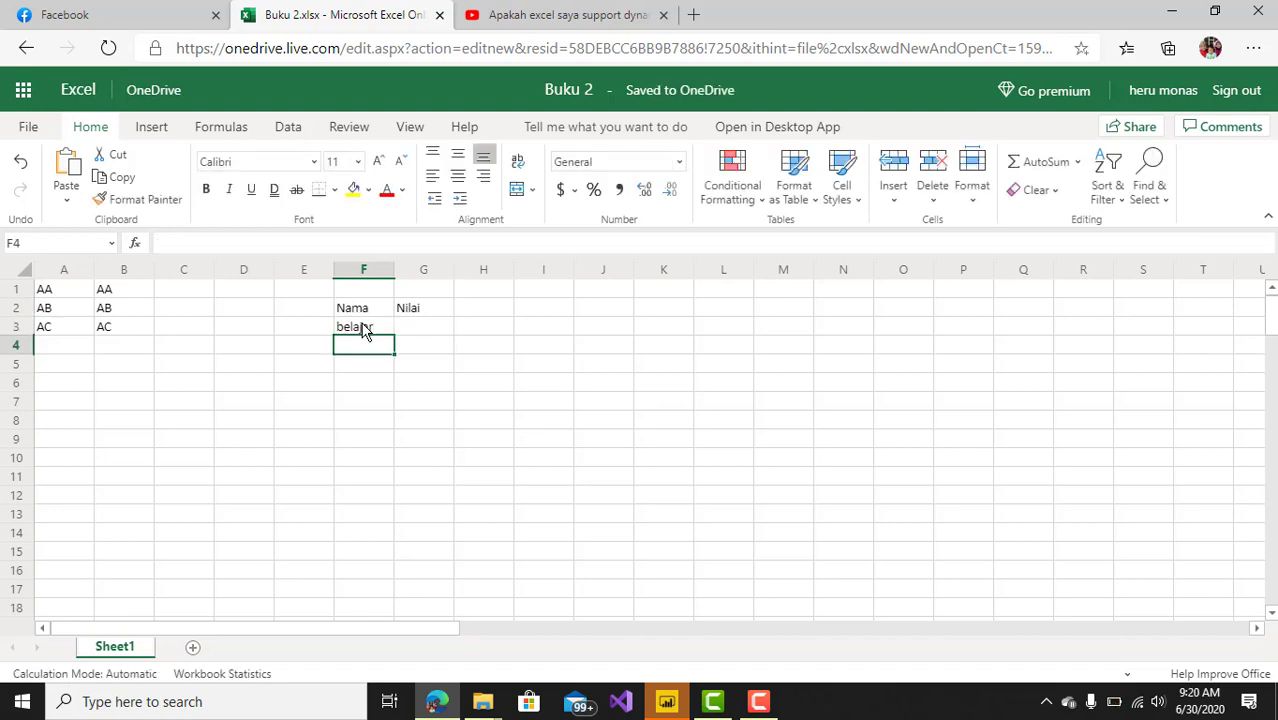
text(excel)
key(Return)
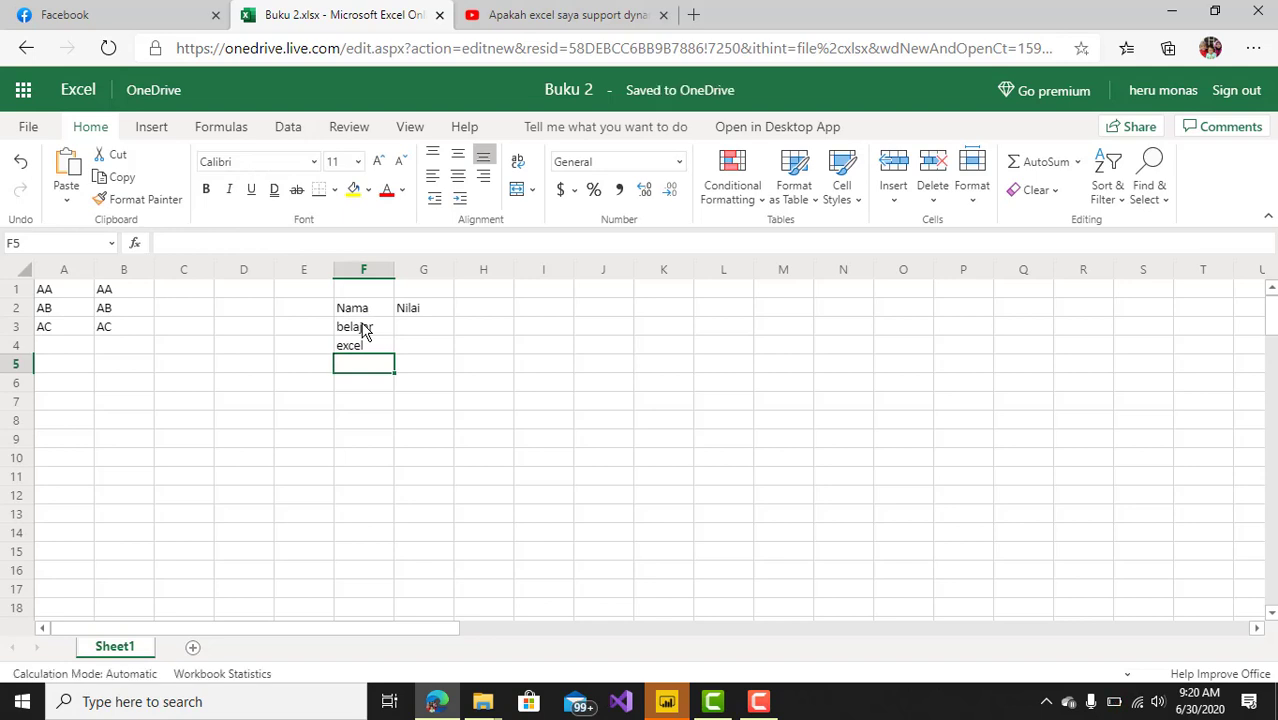
text(grup)
key(Return)
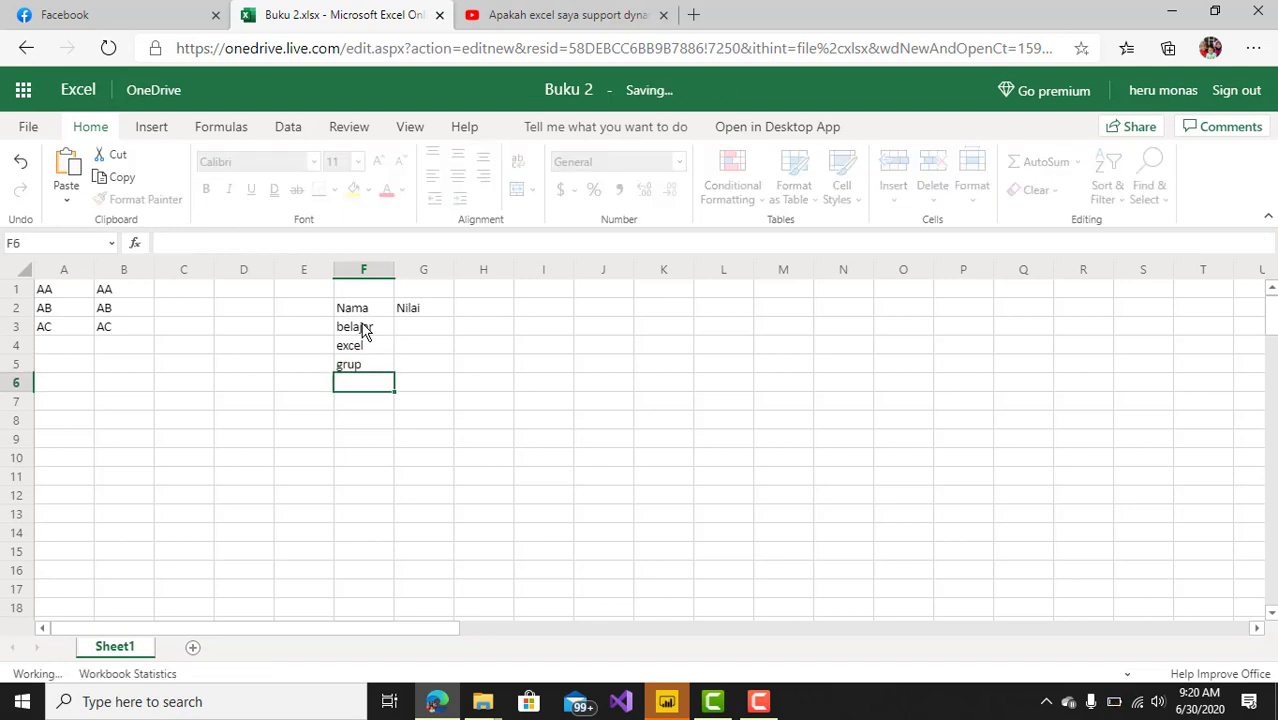
text(facebook)
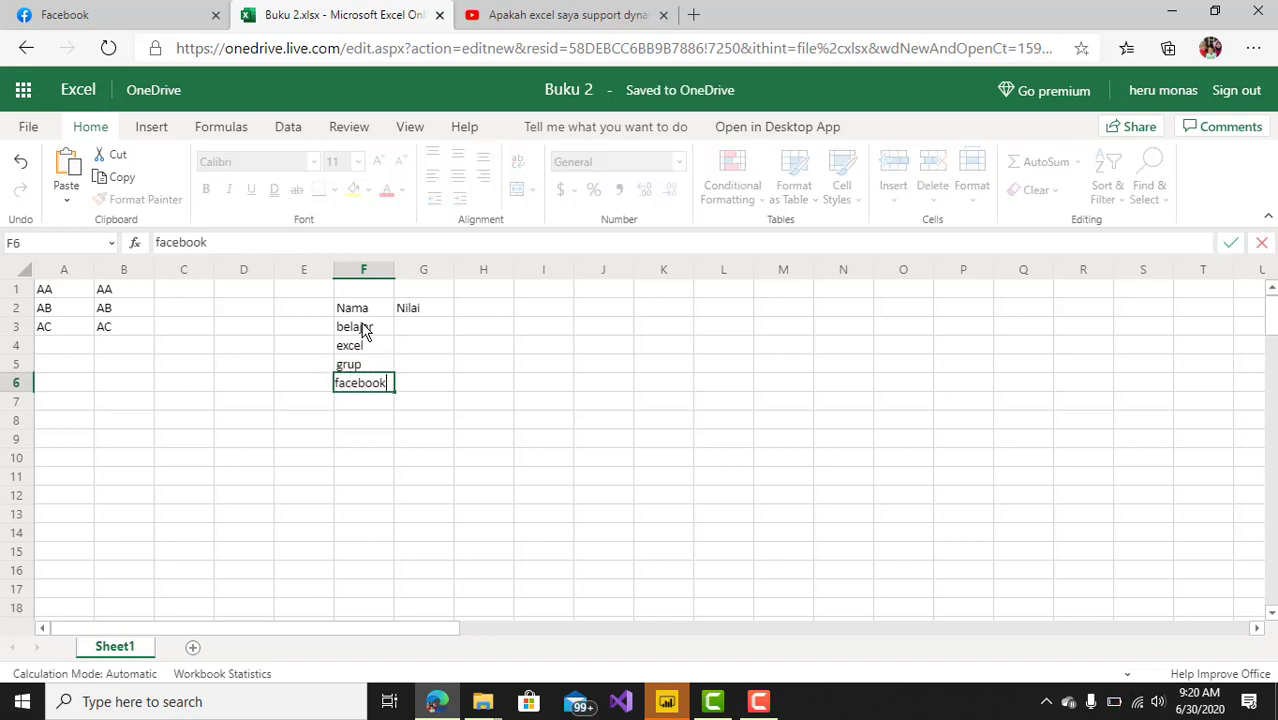
key(Return)
text(heru)
key(Return)
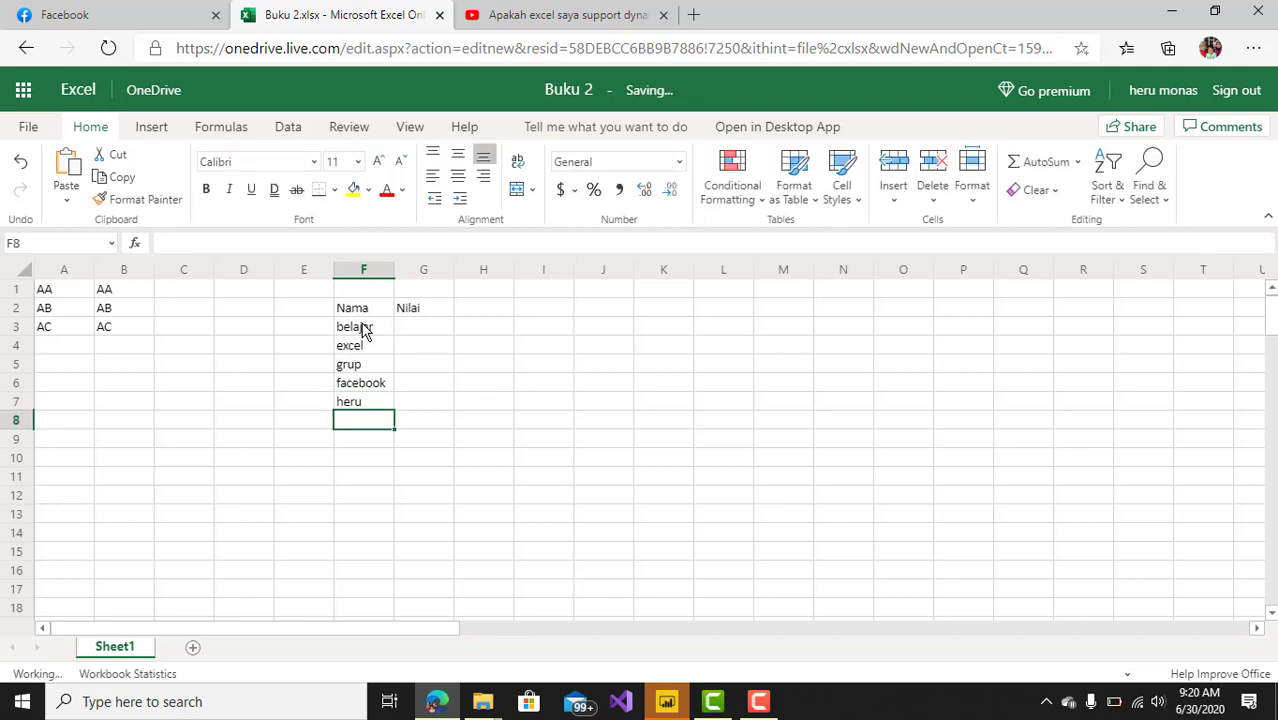
text(monas)
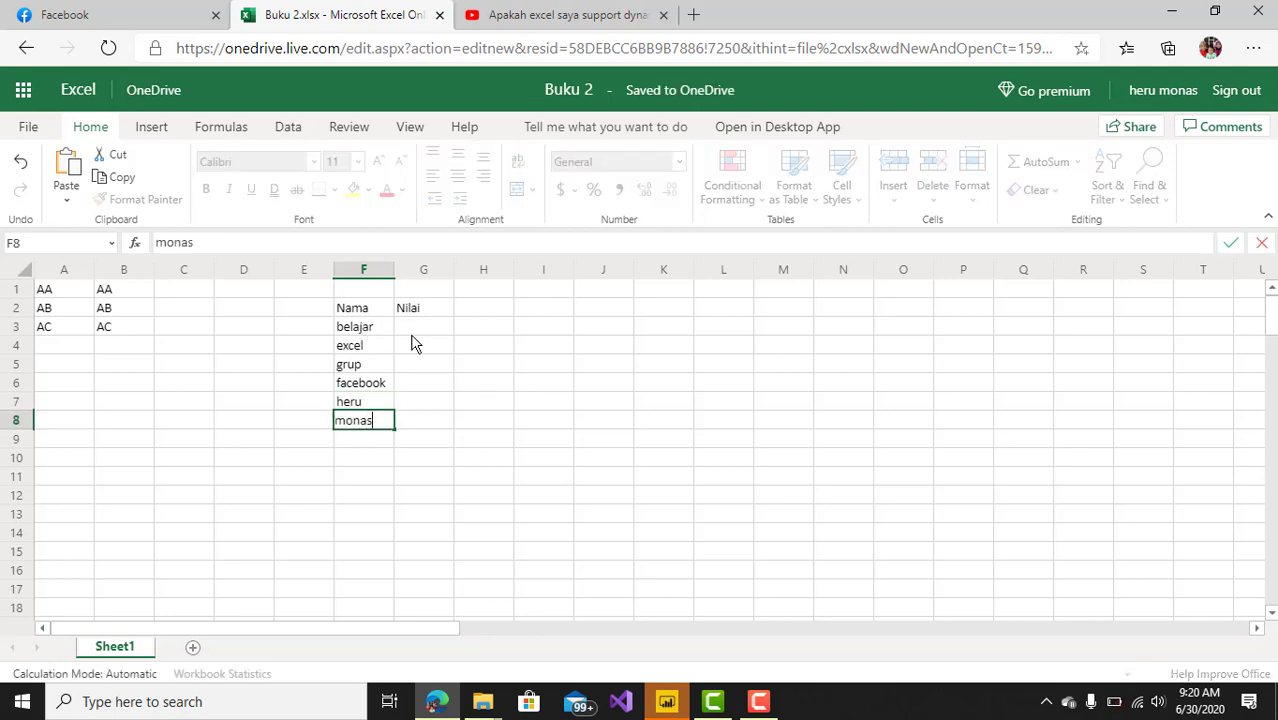
click(419, 335)
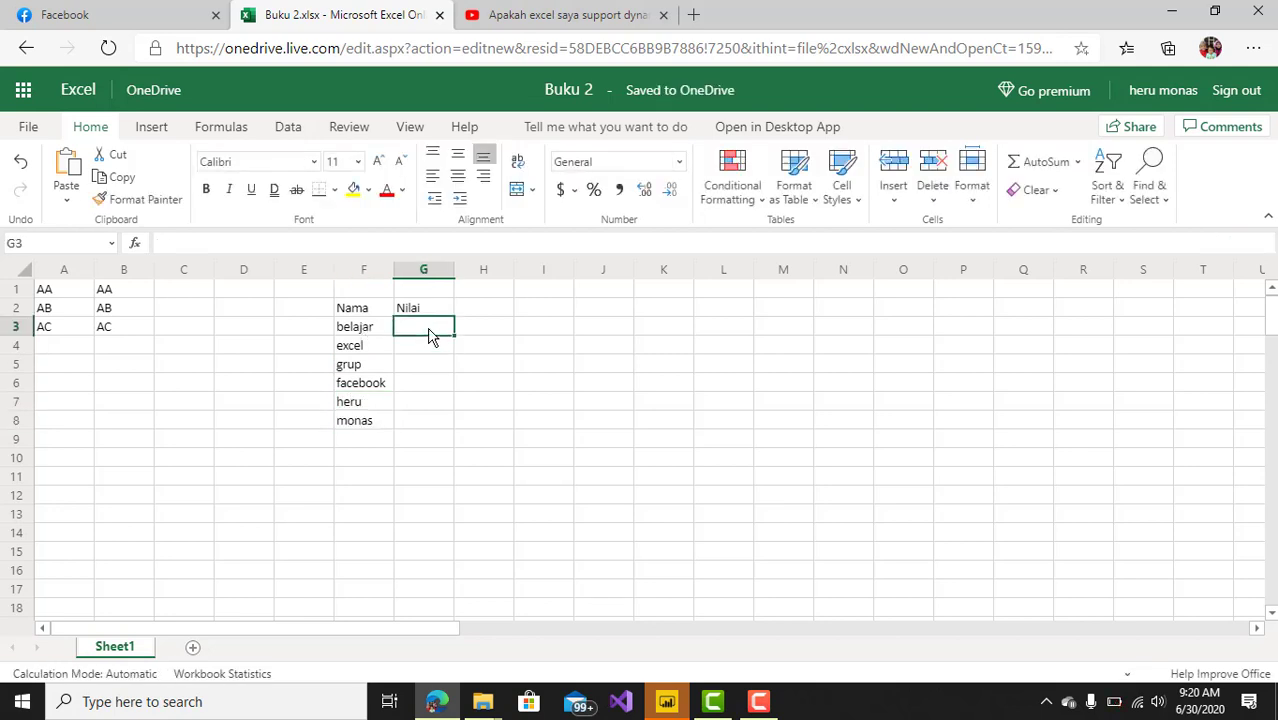
Enter the Nilai values 233, 432, 567, 234, 765 and 234 in G3:G8.
text(233)
key(Return)
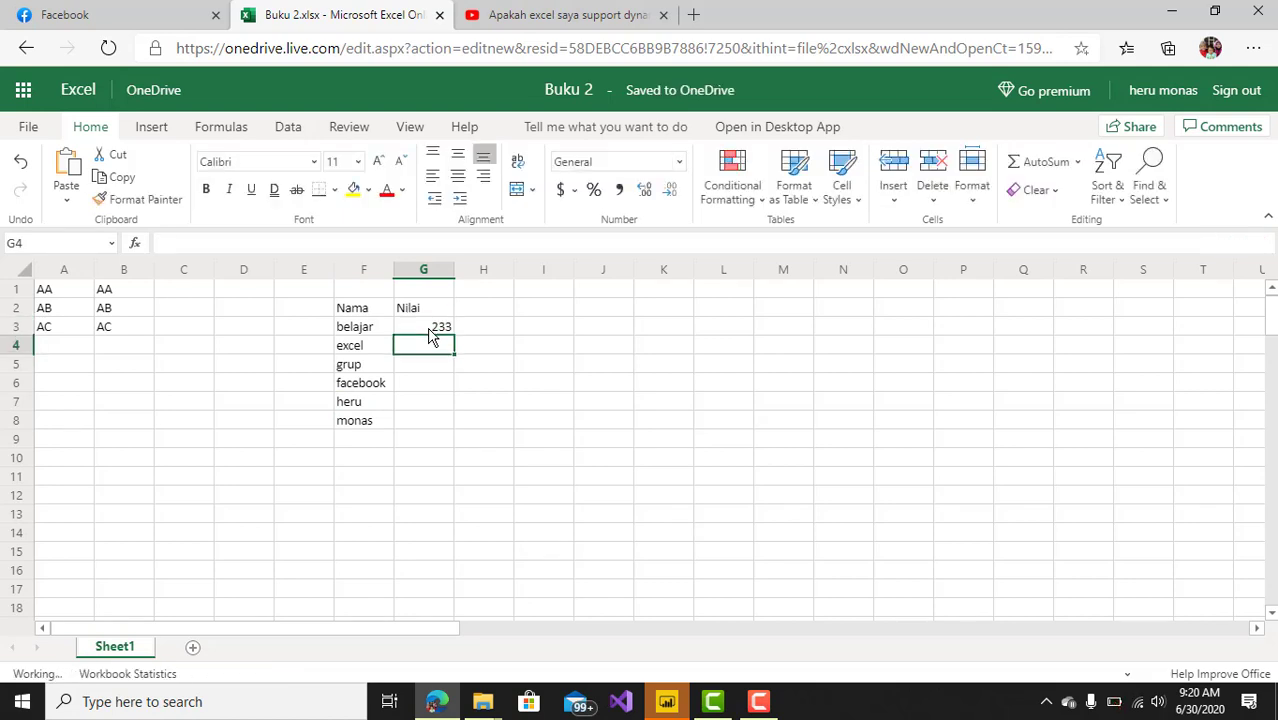
text(432)
key(Return)
text(5)
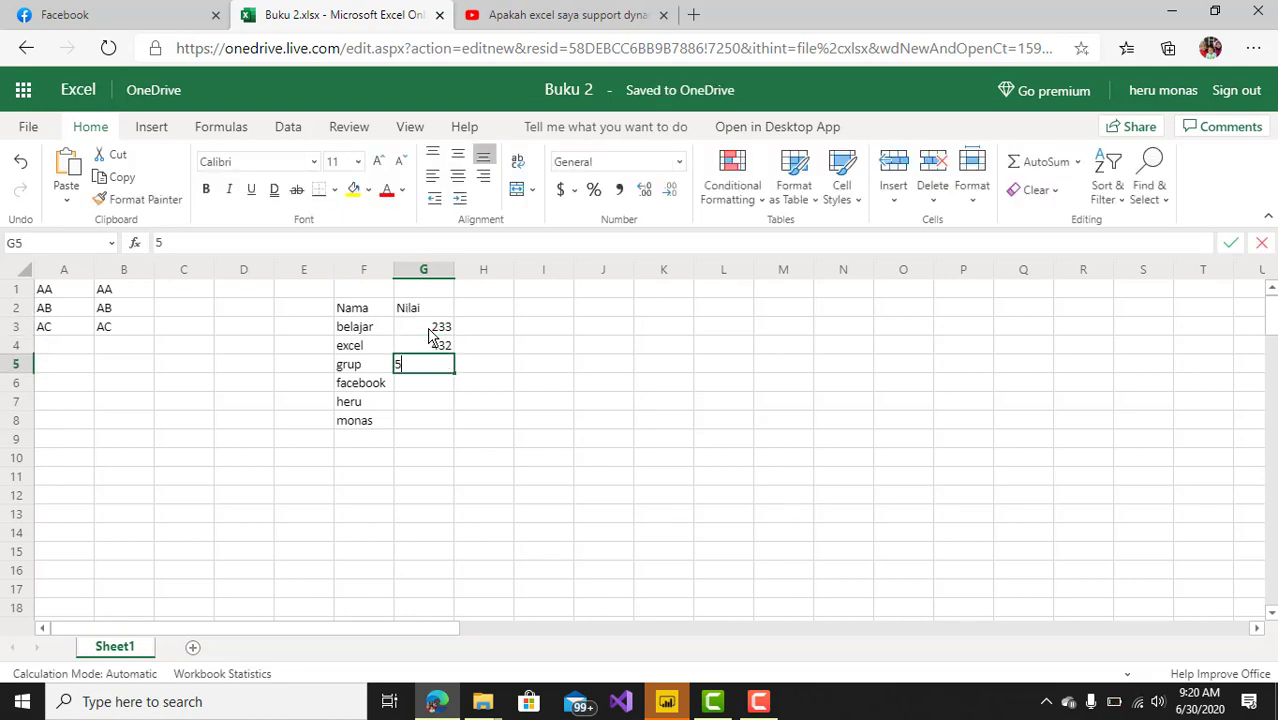
text(67)
key(Return)
text(234)
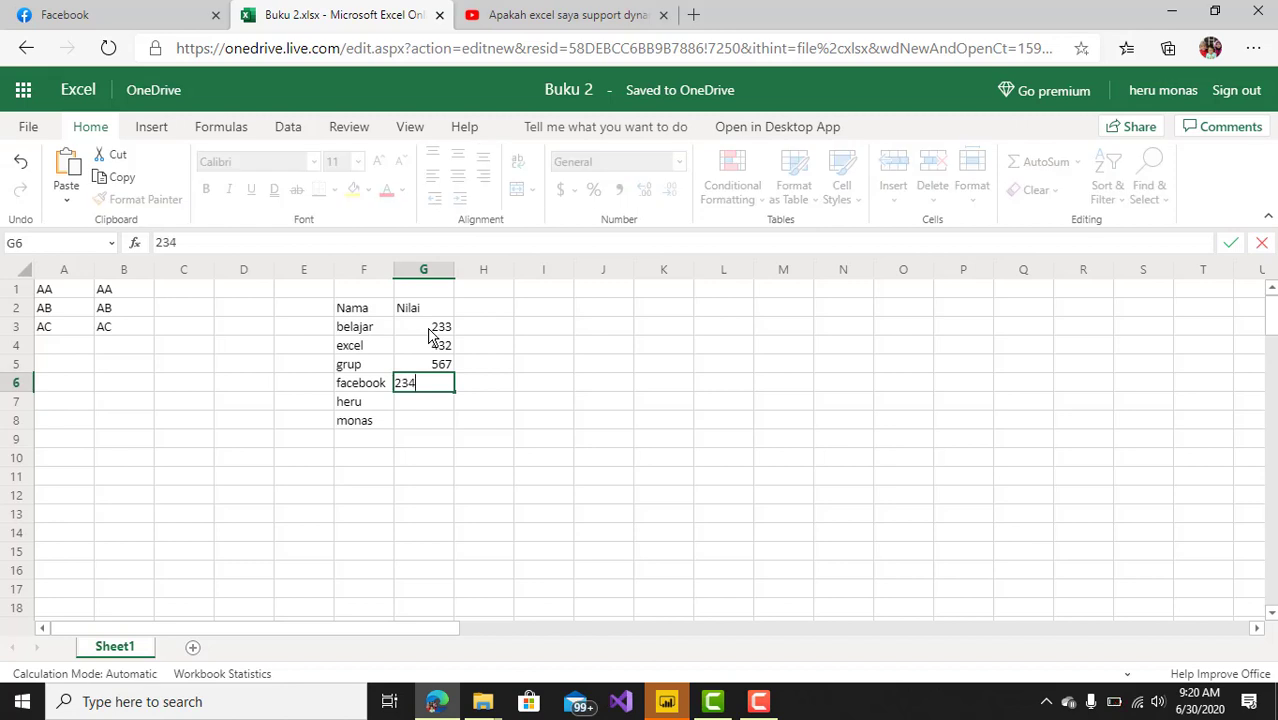
key(Return)
text(76)
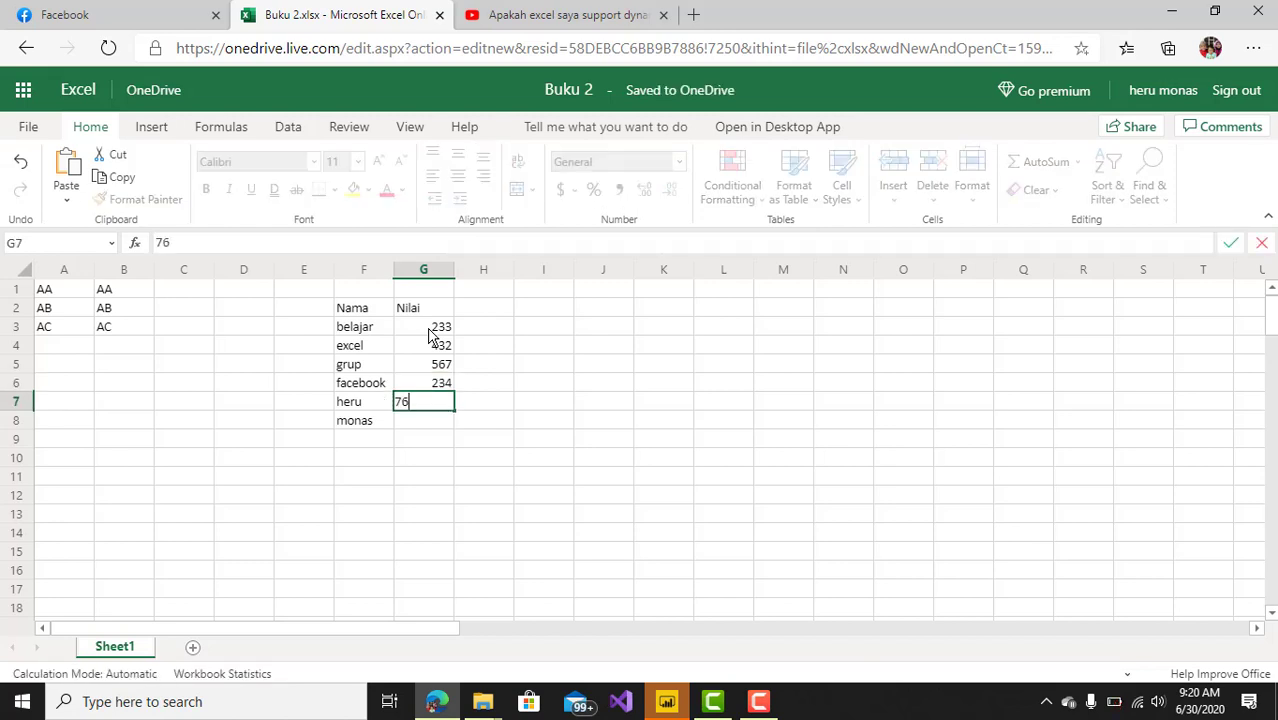
text(5)
key(Return)
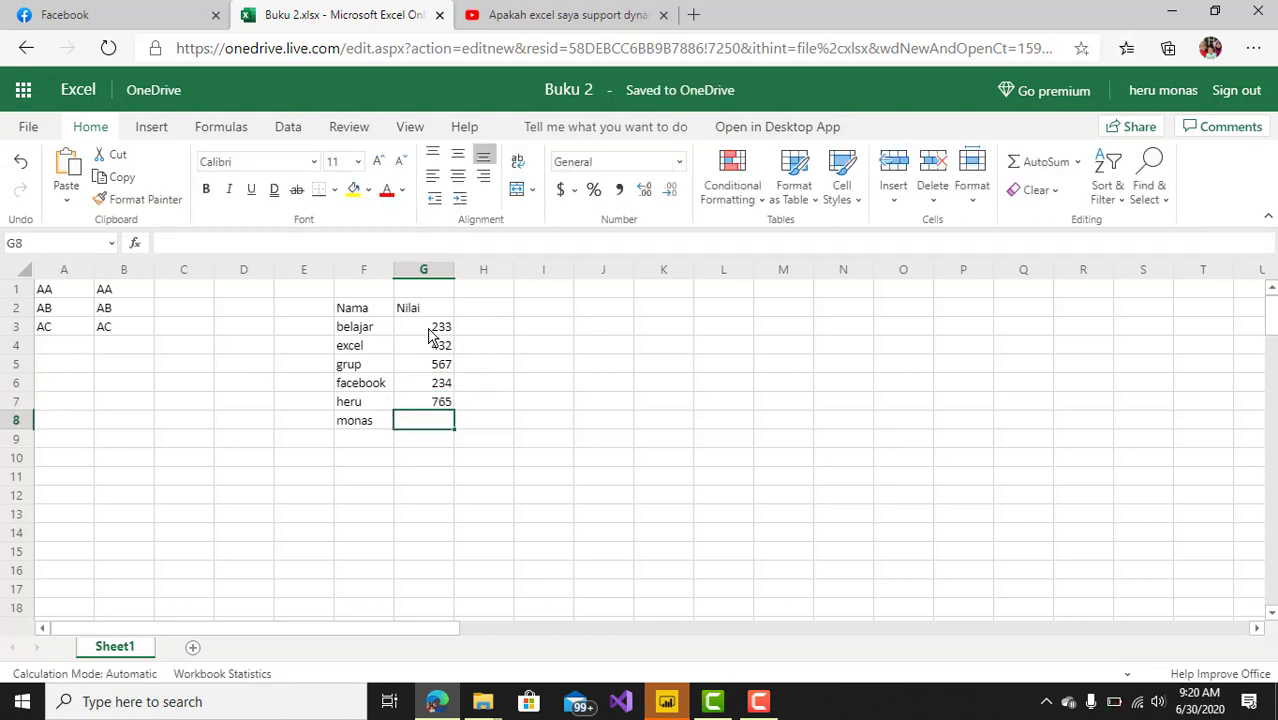
text(234)
key(Return)
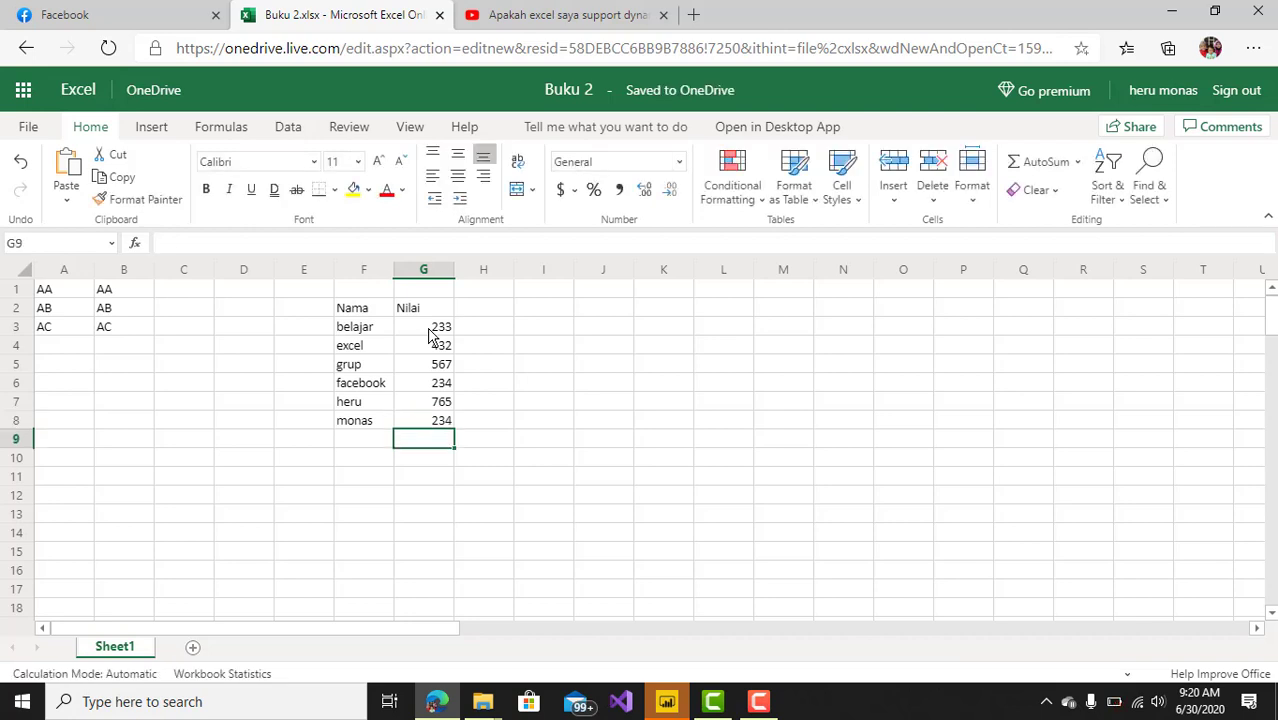
Copy the F2:G8 Nama/Nilai table and paste it starting at A11.
click(548, 400)
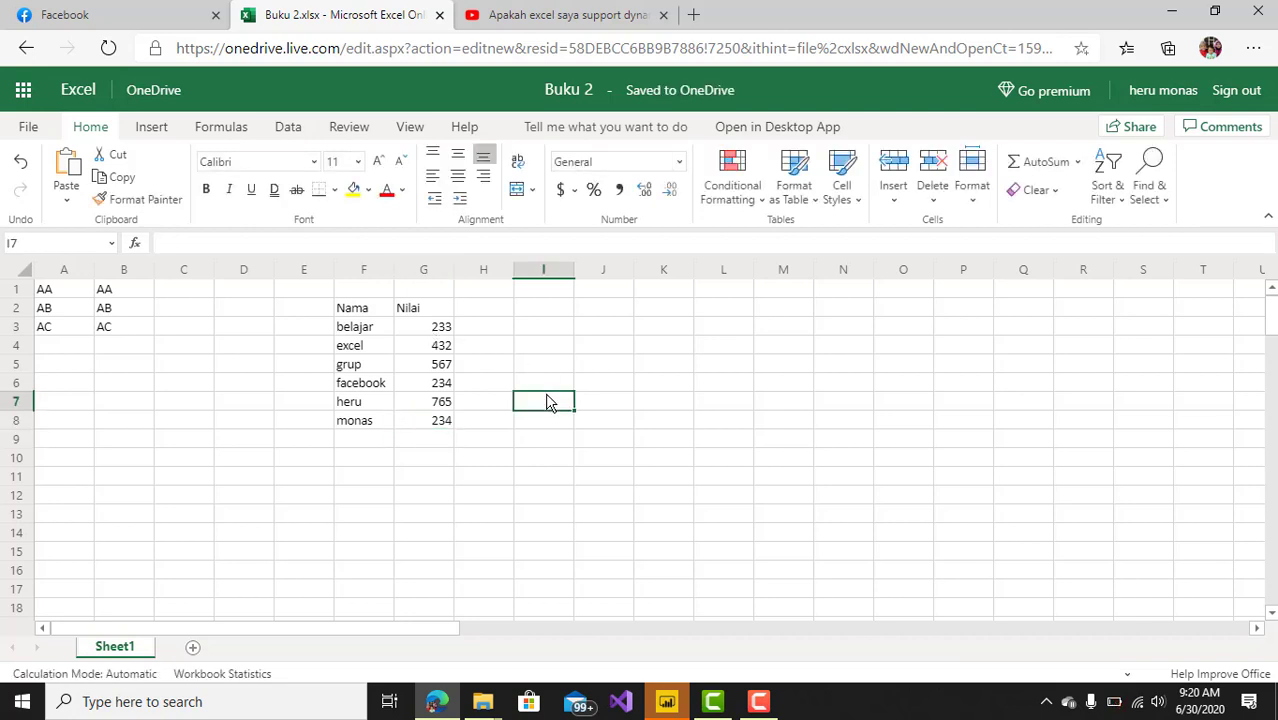
click(372, 313)
drag(370, 312, 436, 426)
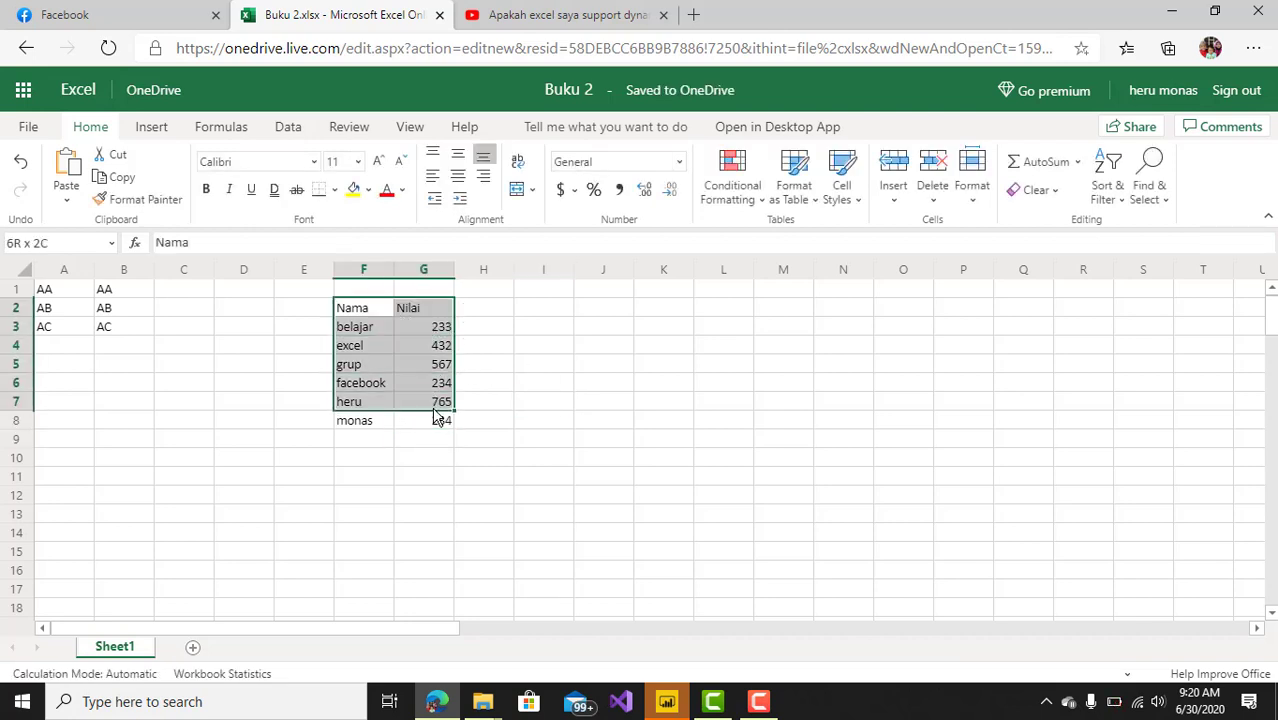
key(ctrl+c)
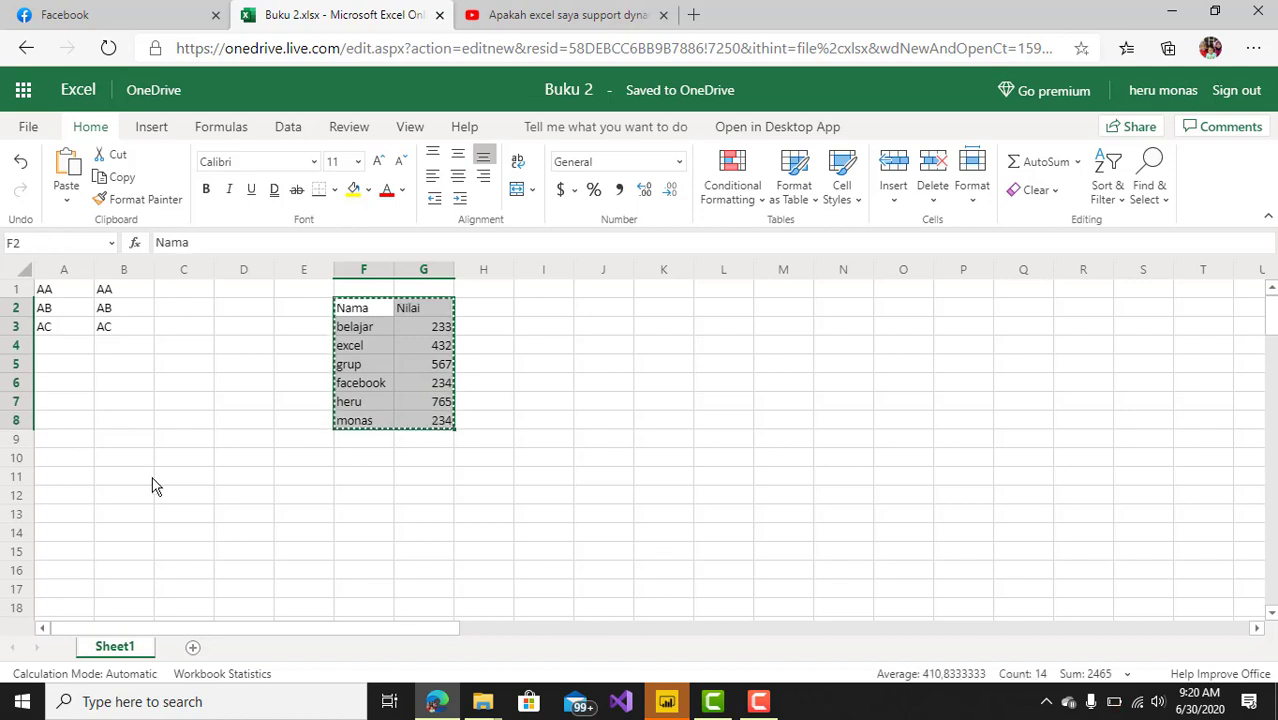
click(77, 463)
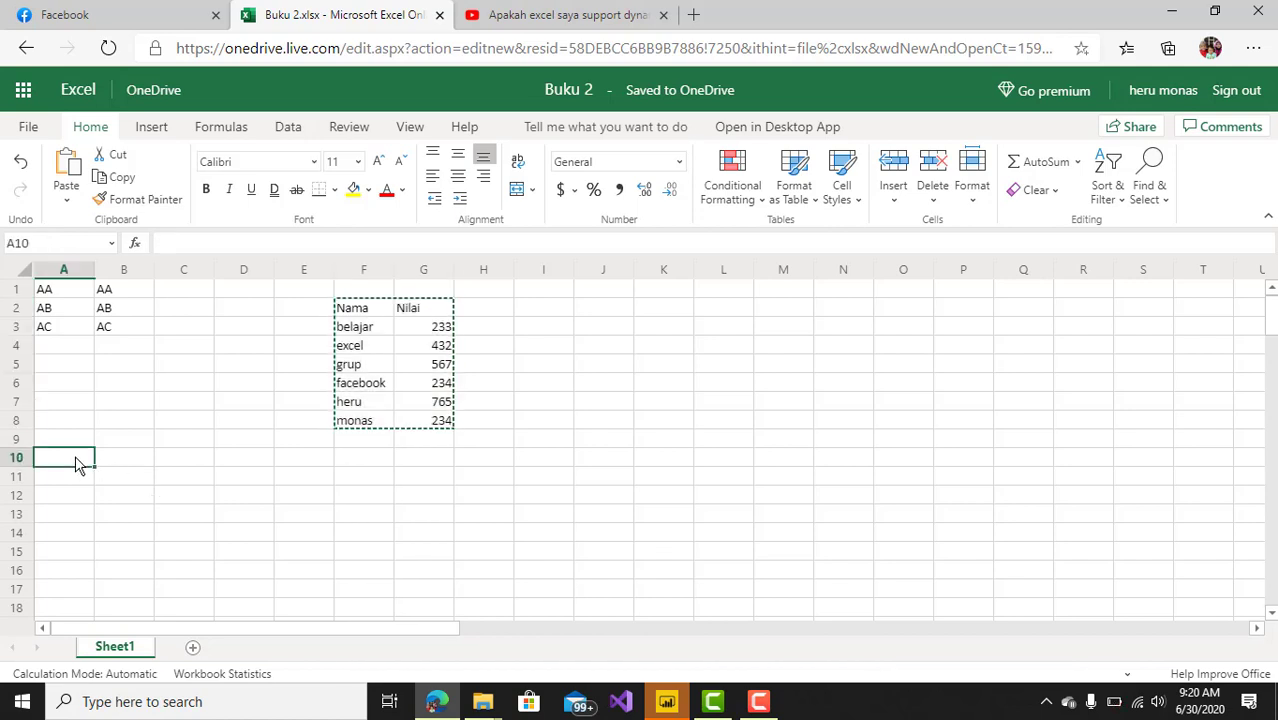
key(Down)
key(ctrl+v)
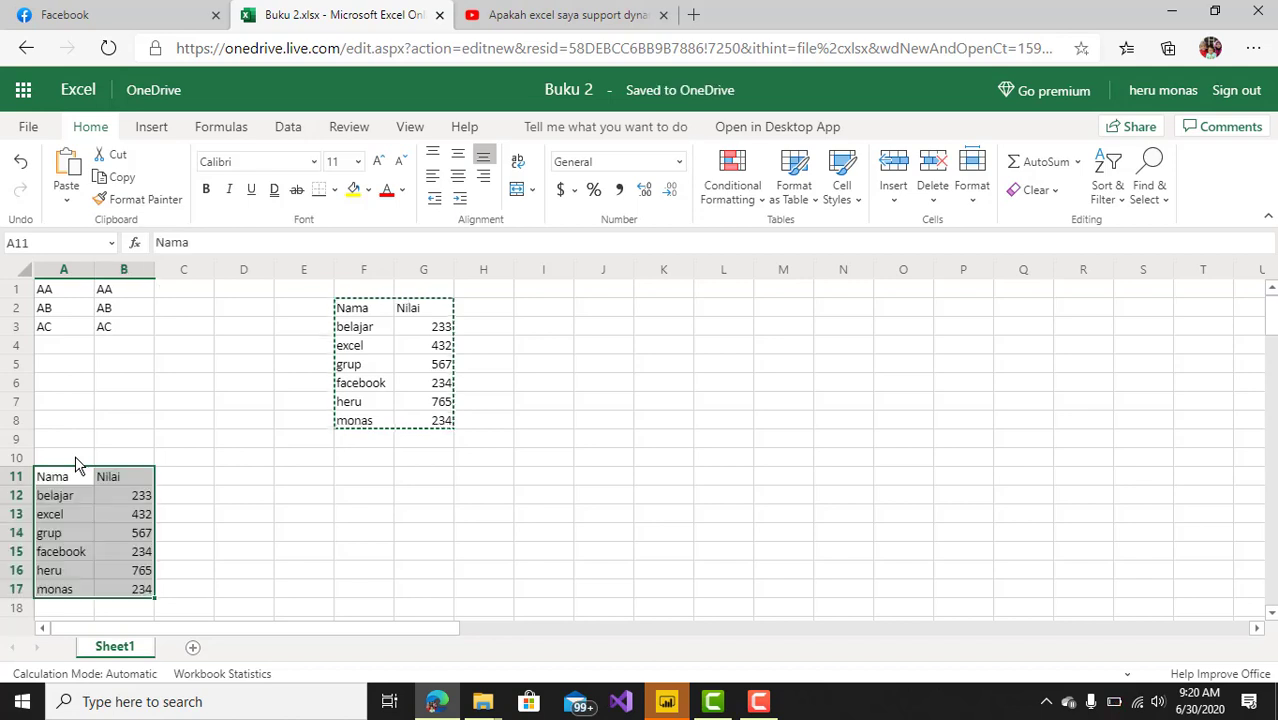
click(211, 491)
click(387, 444)
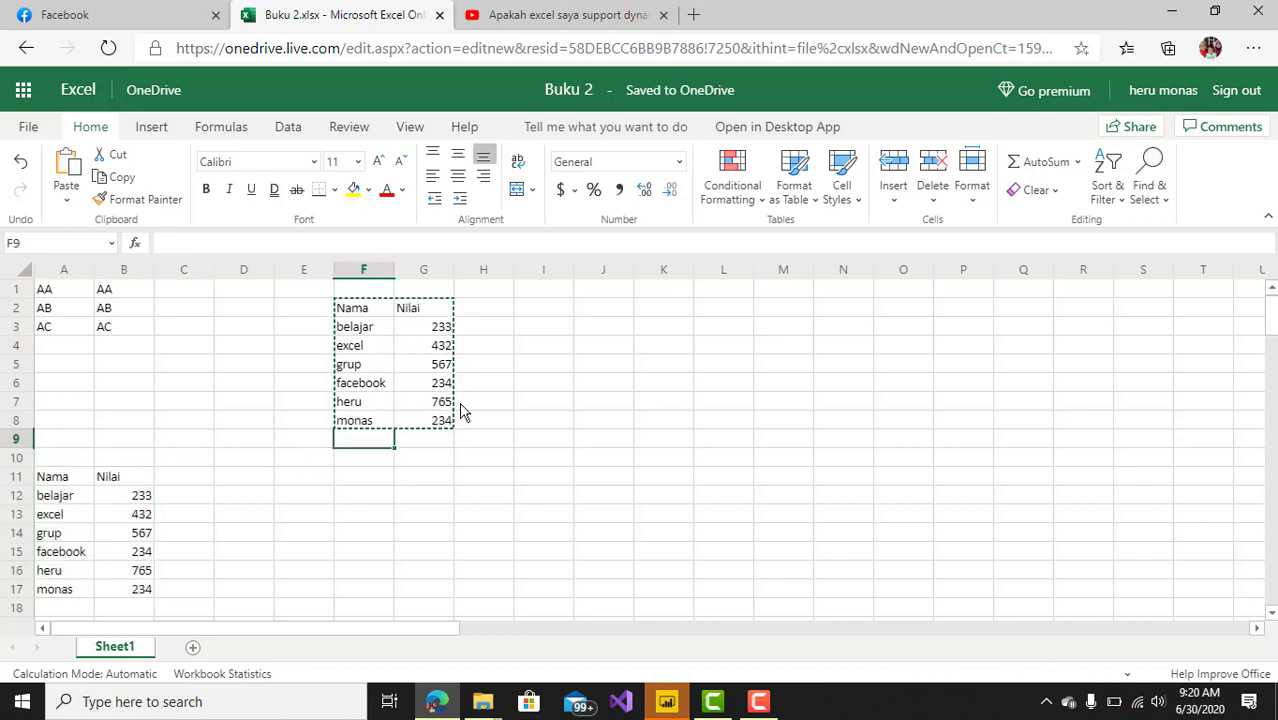
click(533, 402)
click(612, 382)
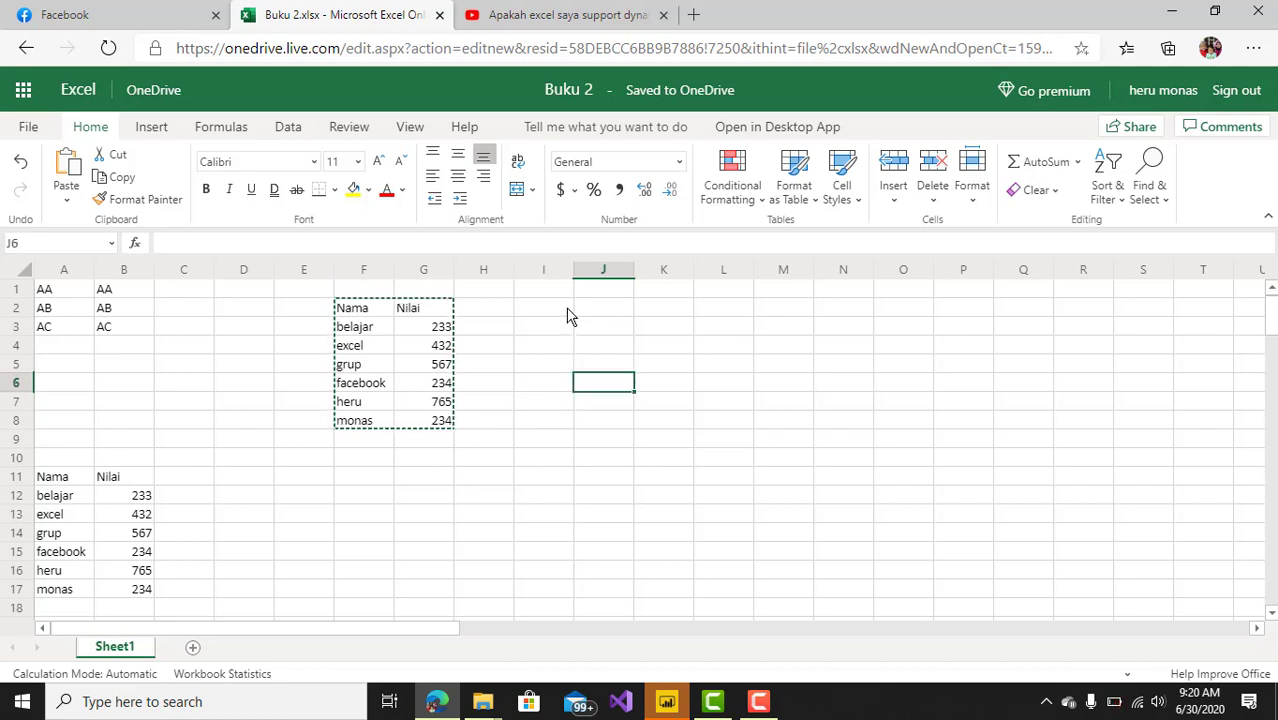
click(567, 315)
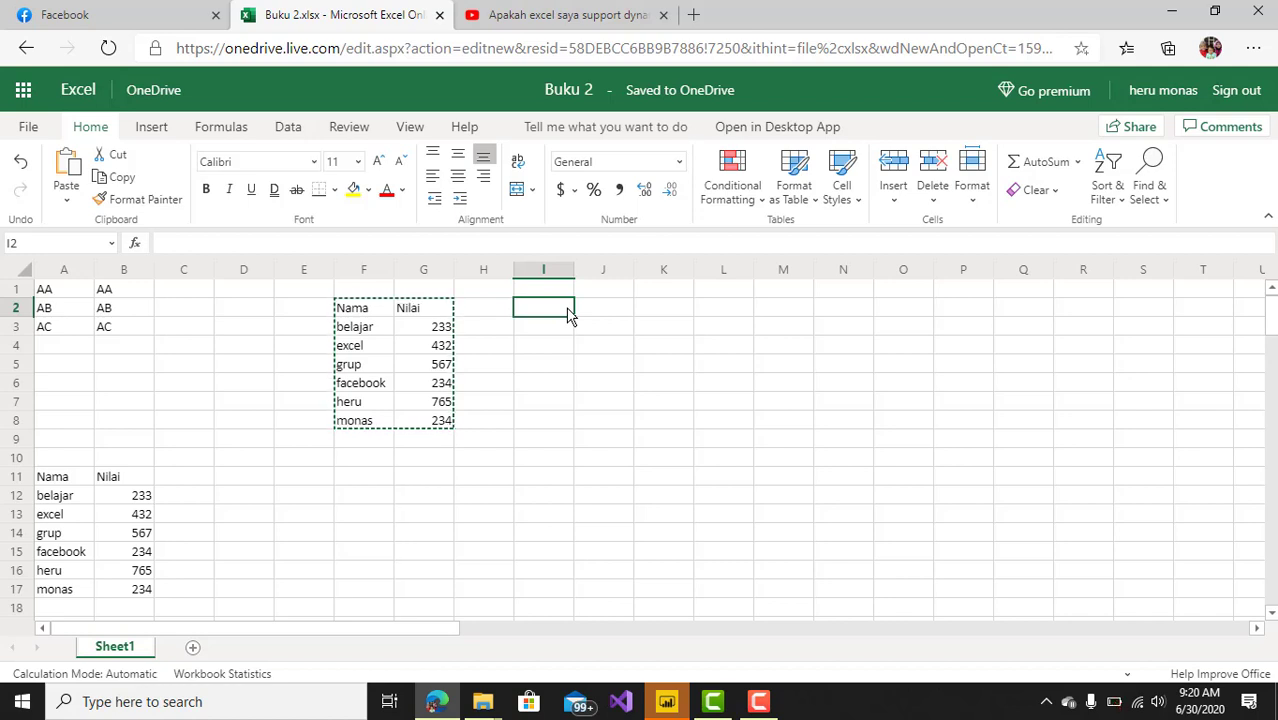
Enter =F2:G8 in I2 so the whole table spills into I2:J8.
text(=)
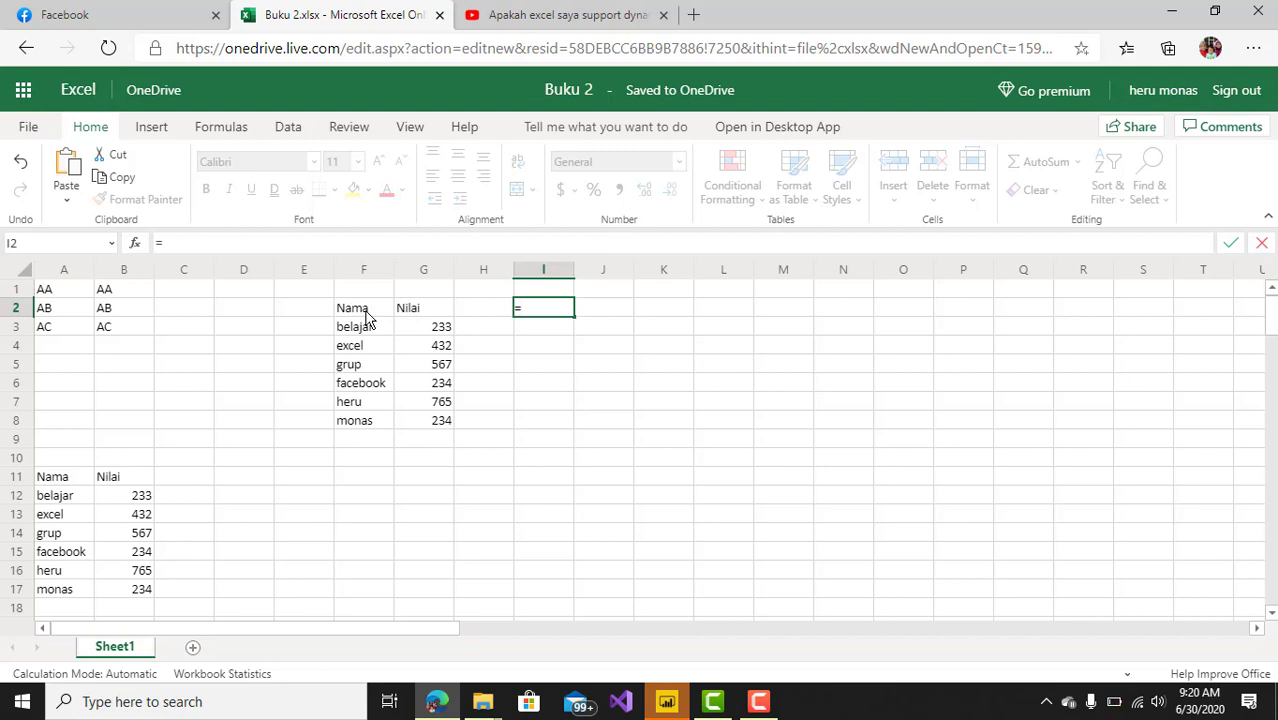
drag(367, 316, 440, 420)
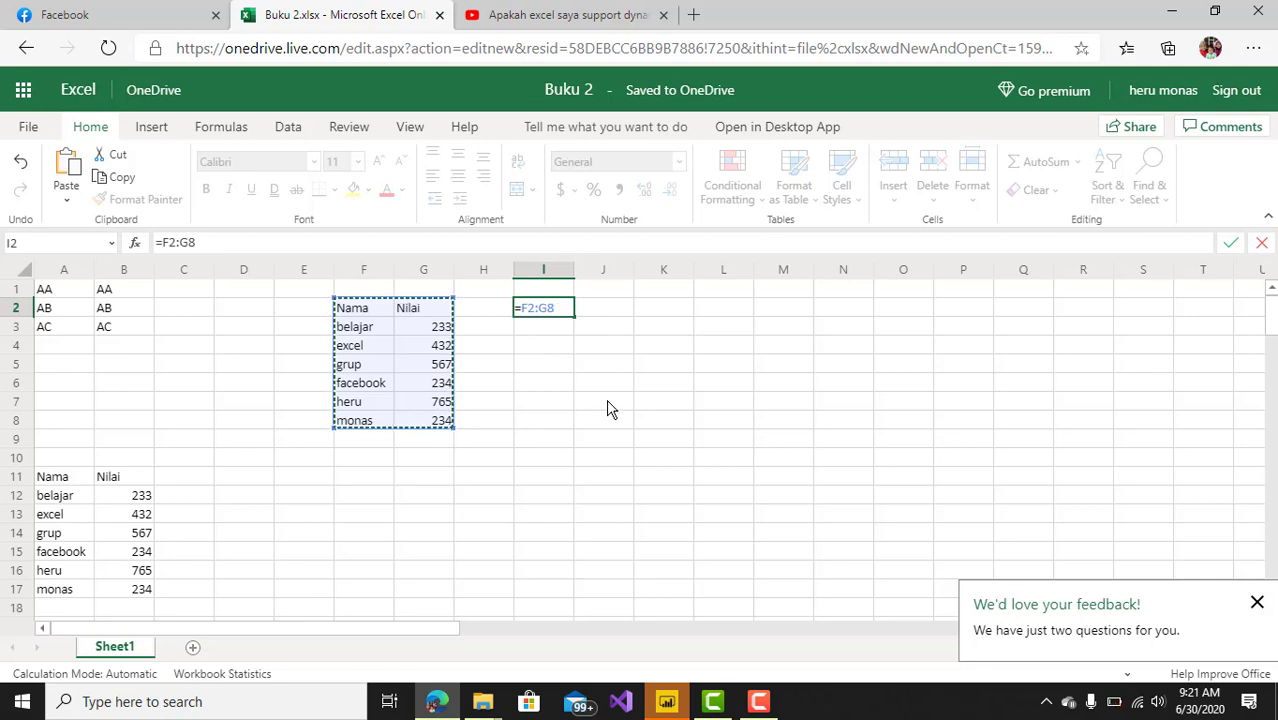
key(Return)
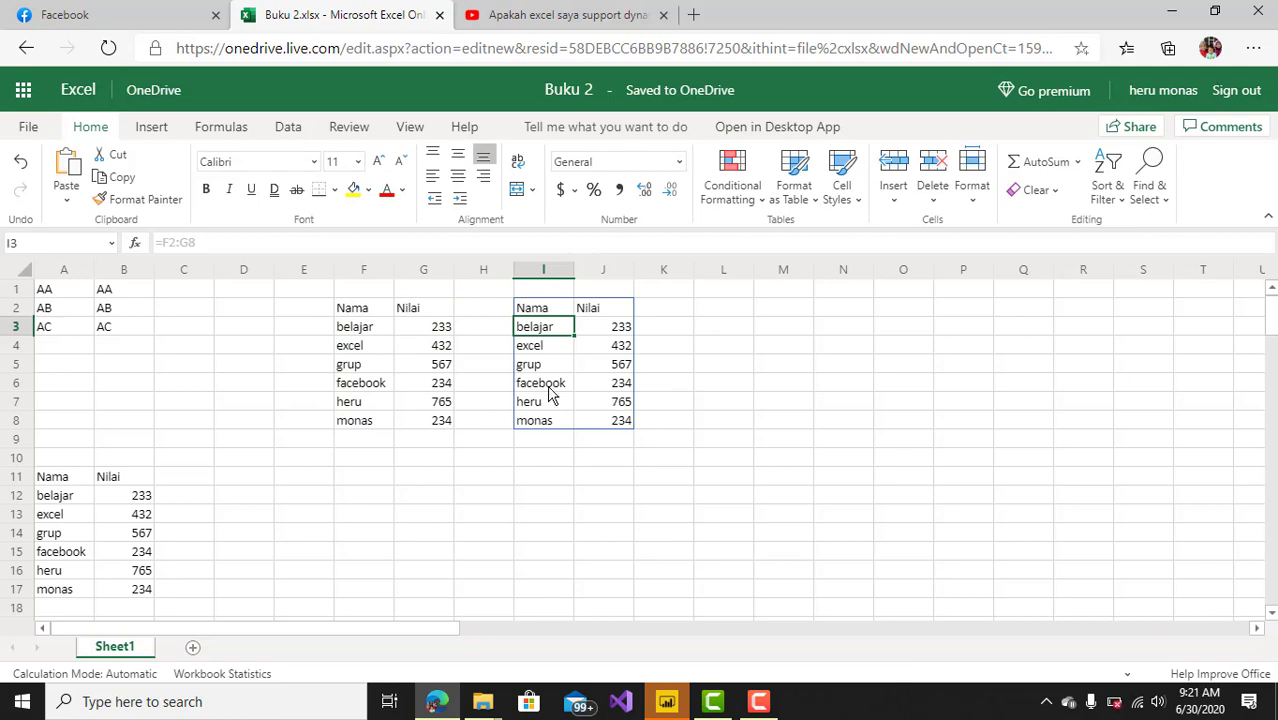
click(563, 311)
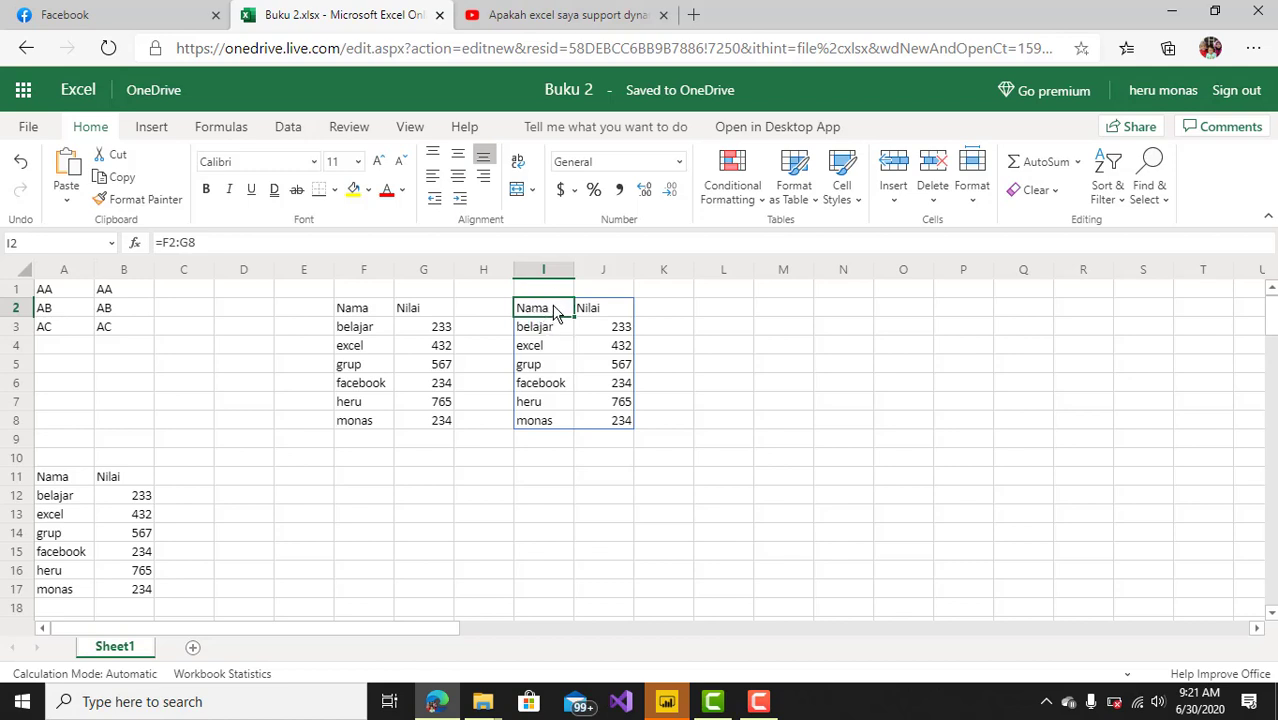
key(Down)
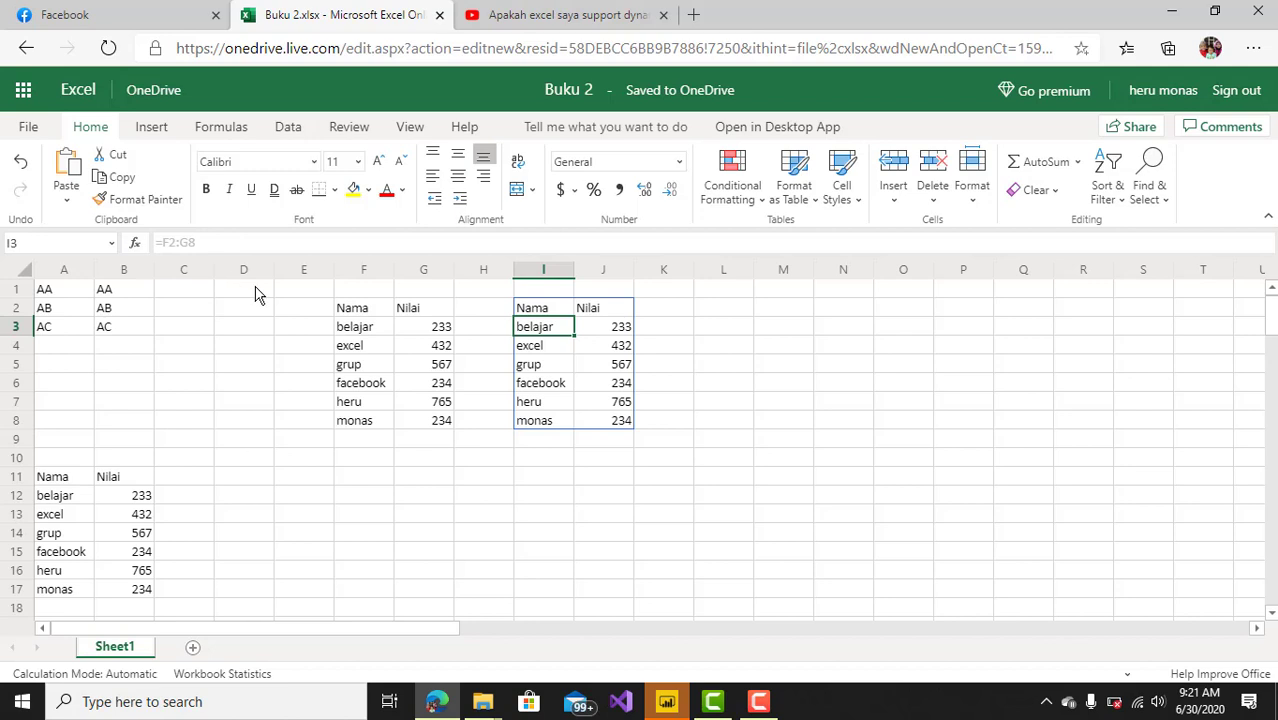
key(Down)
key(Down)
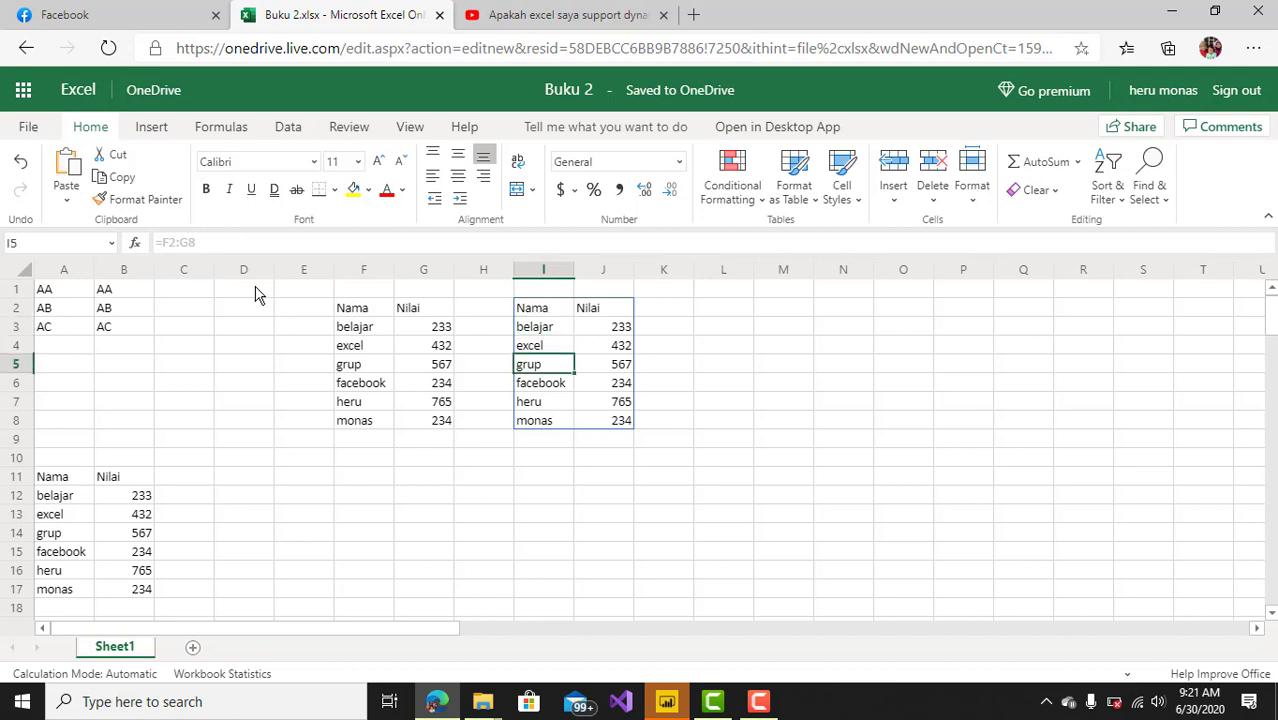
key(Down)
key(Down)
key(Down)
key(Up)
key(Up)
key(Up)
key(Up)
key(Up)
key(Up)
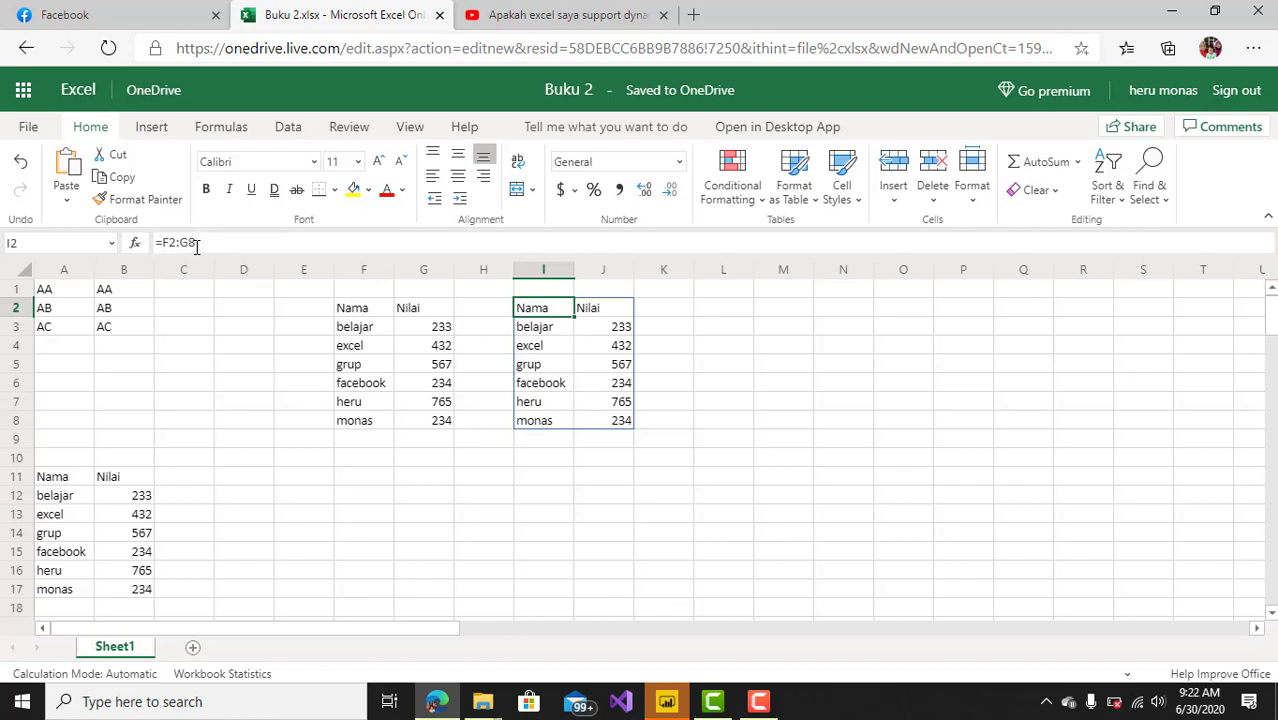
key(Down)
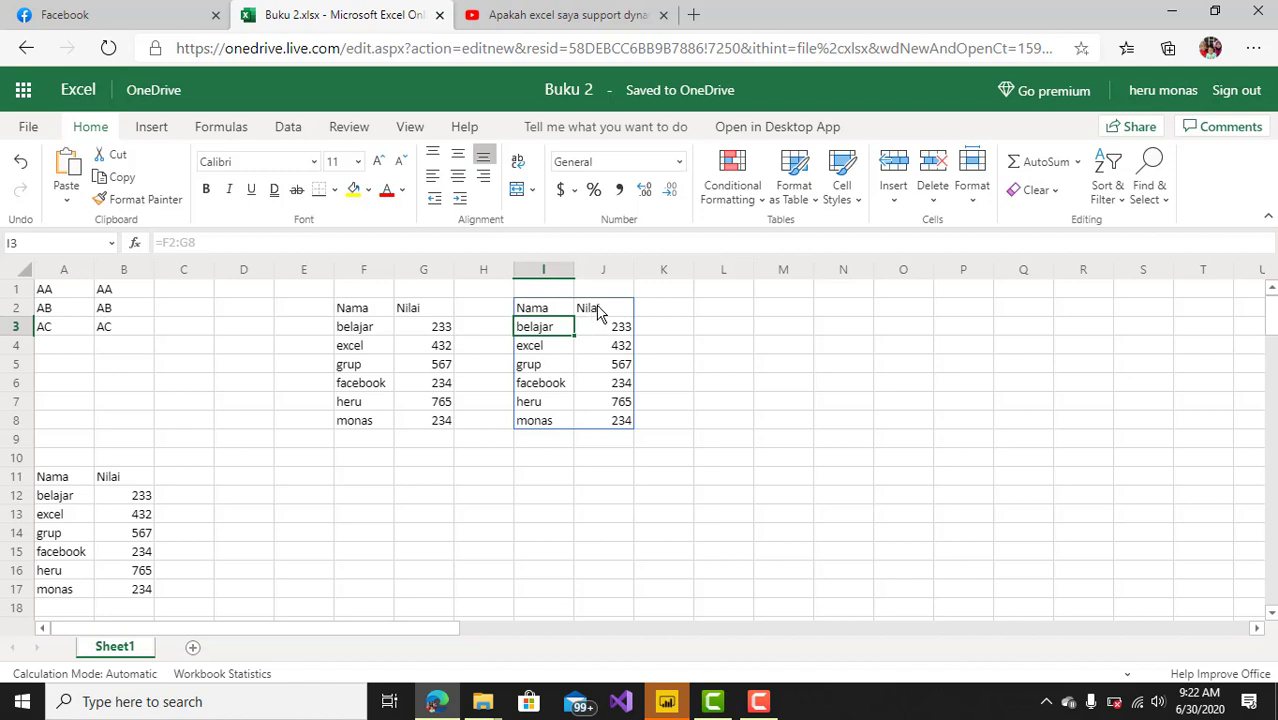
click(597, 312)
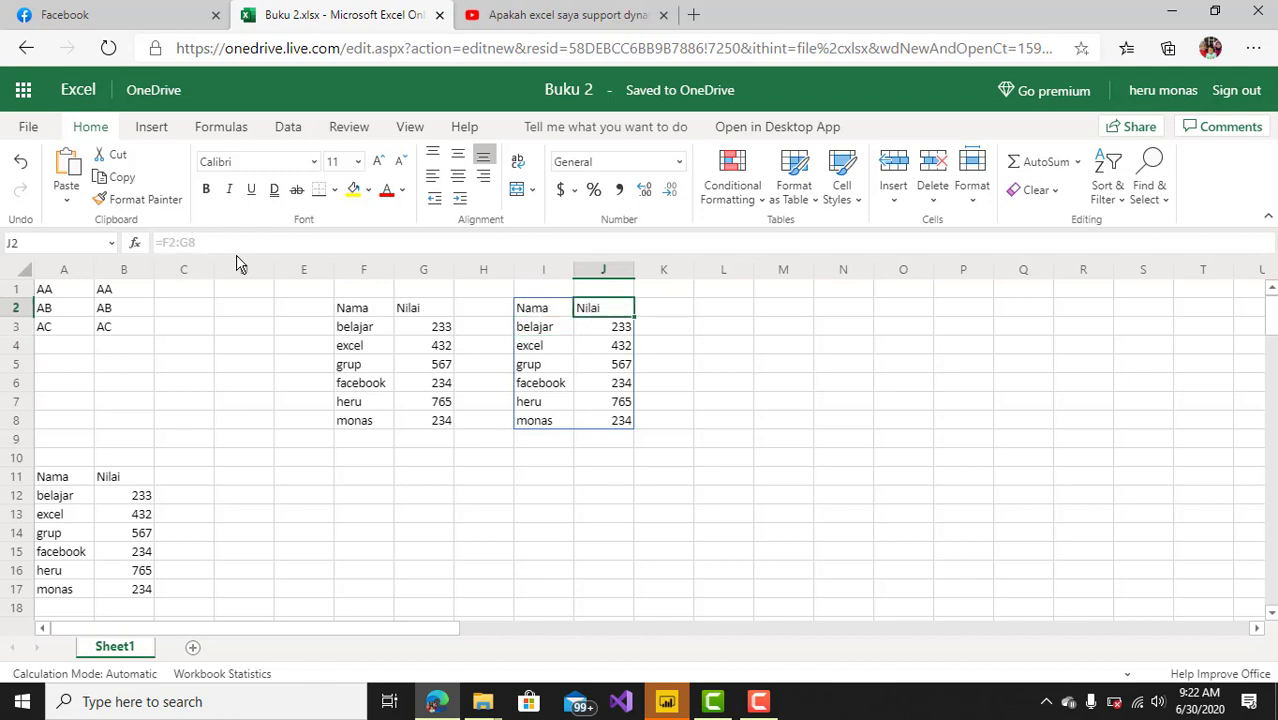
key(Down)
key(Down)
key(Down)
key(Down)
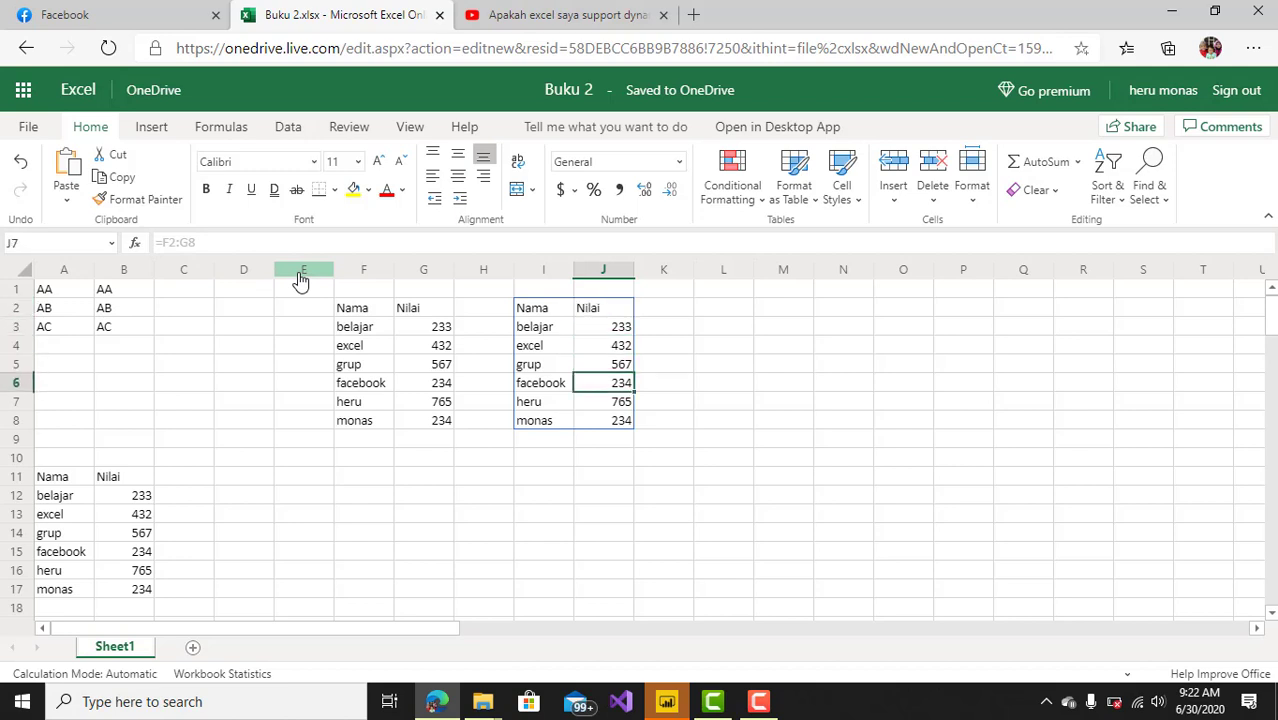
key(Down)
key(Down)
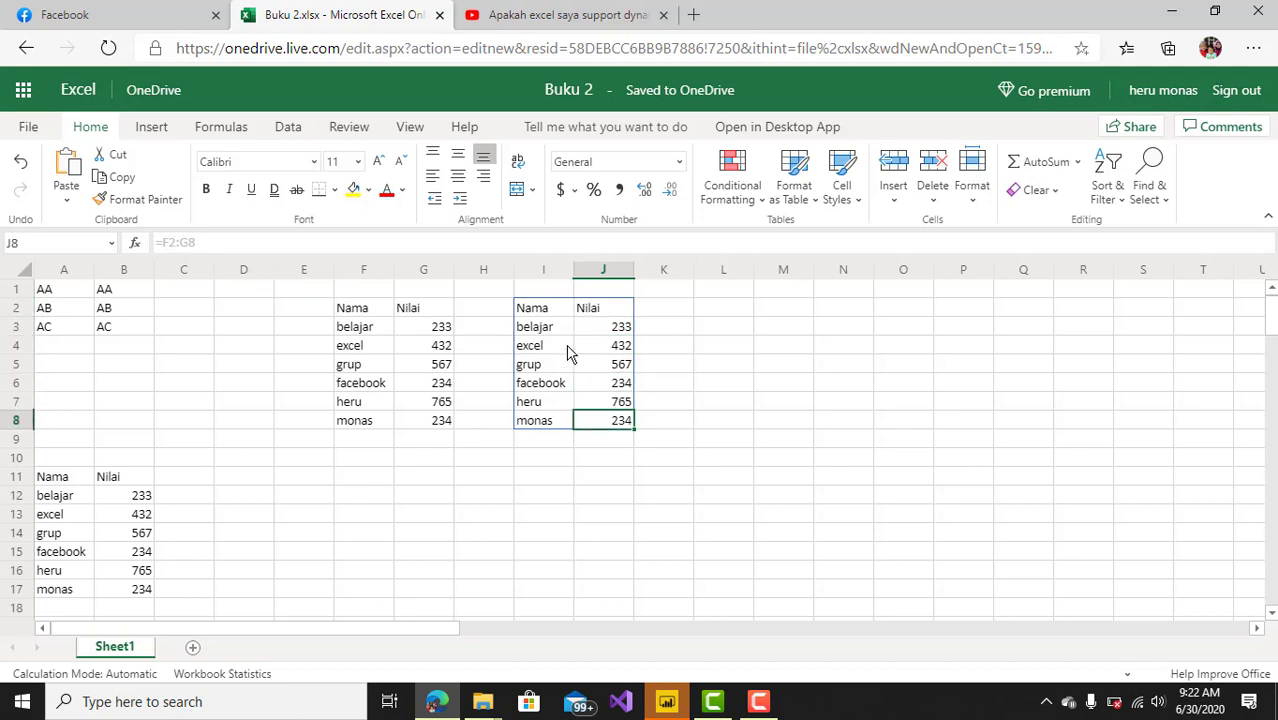
click(538, 314)
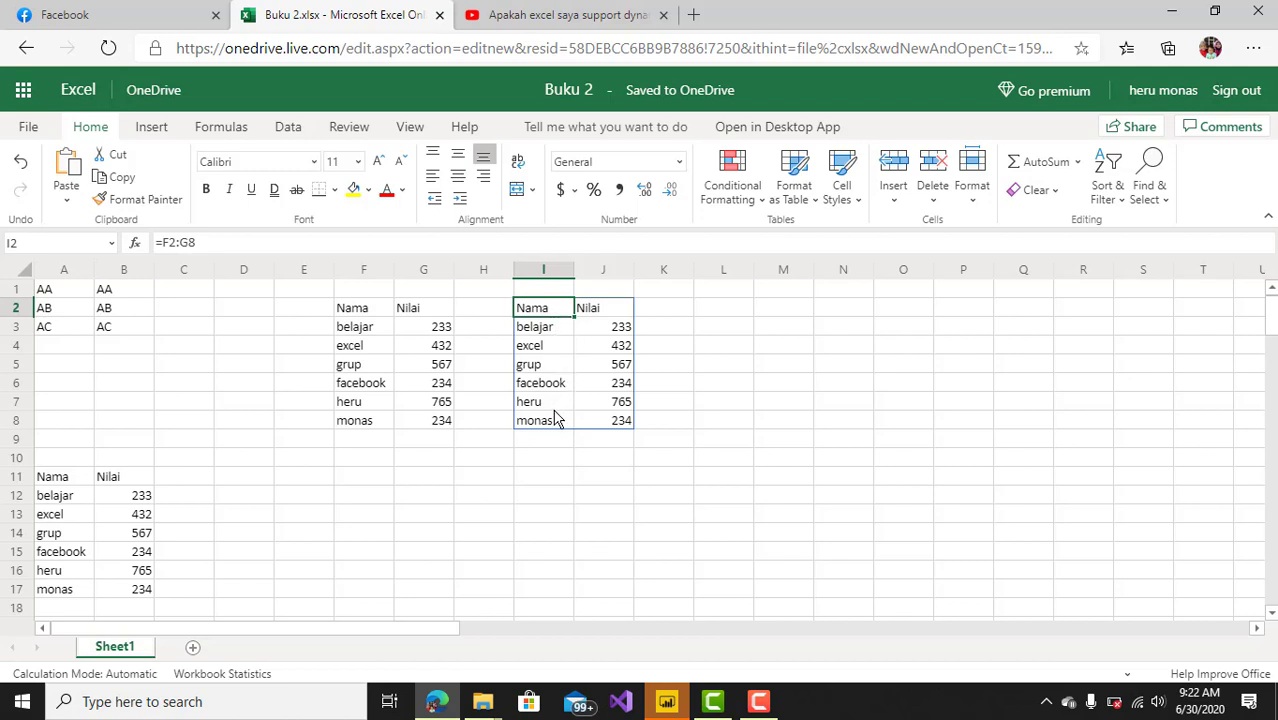
key(Down)
key(Down)
key(Down)
key(Down)
key(Down)
key(Down)
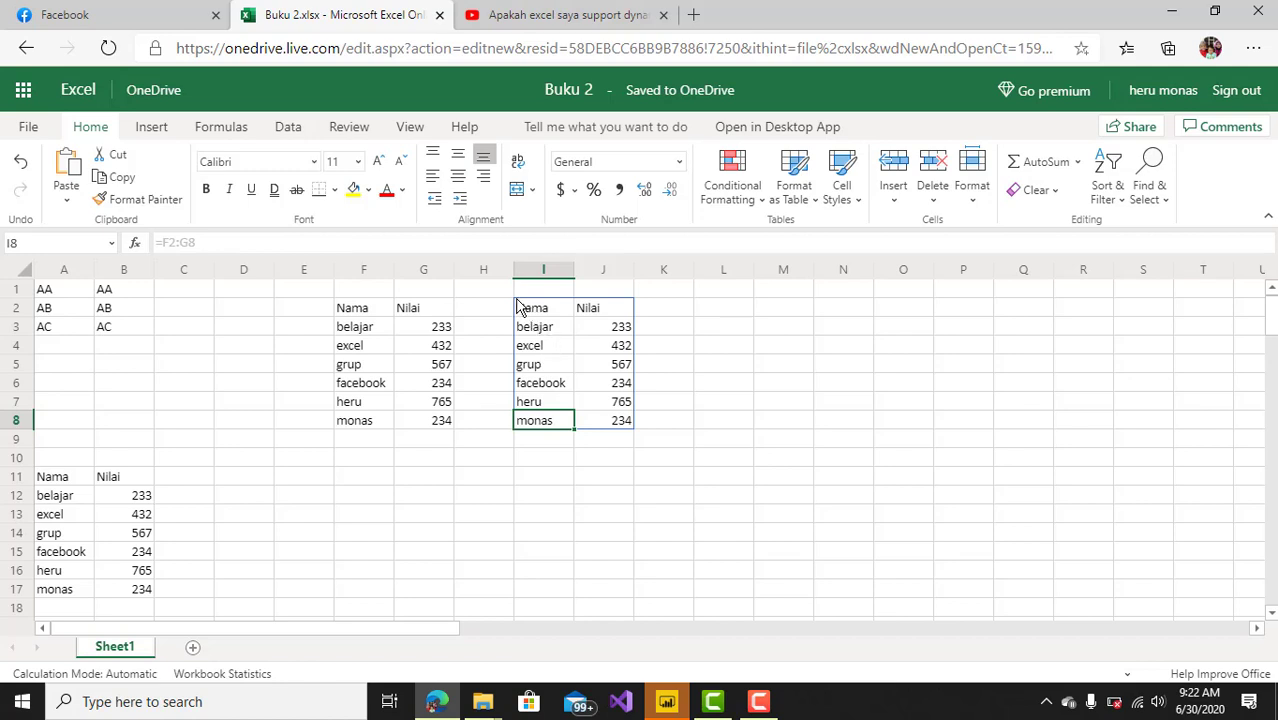
click(530, 315)
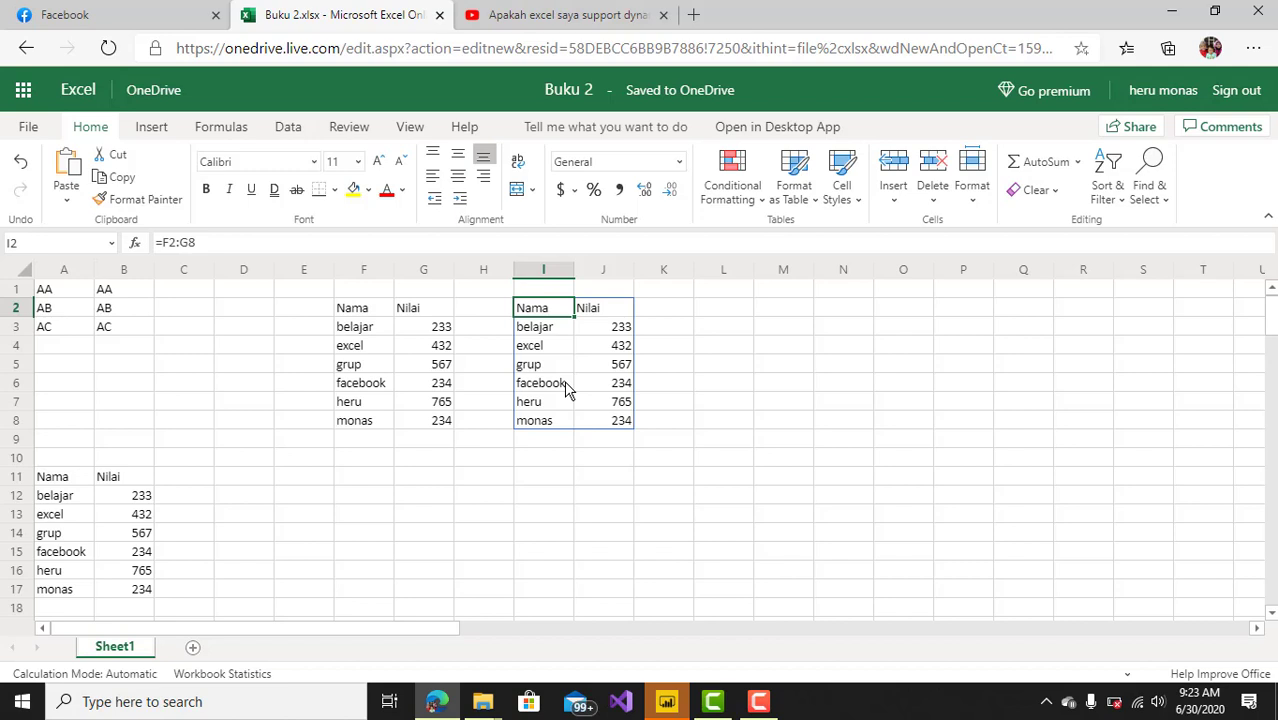
Inspect the spilled cells in I2:J8 and compare them with source value 765 in G7.
click(596, 370)
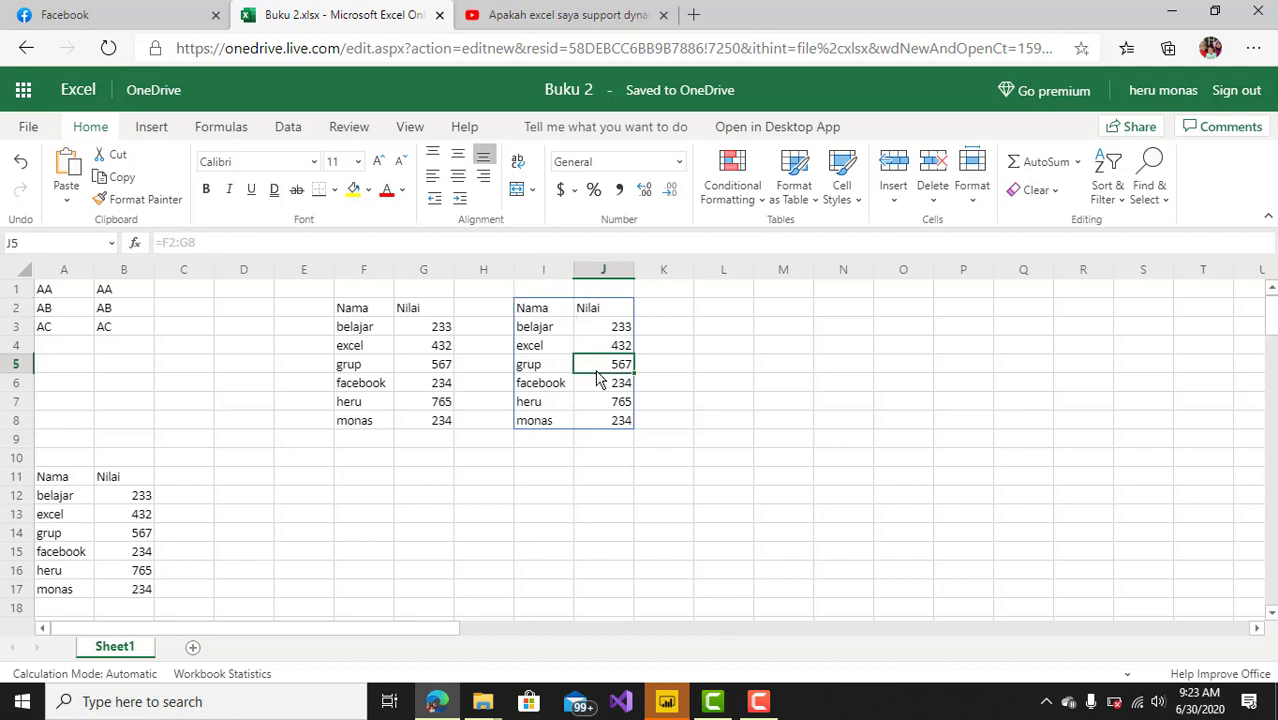
click(595, 404)
click(541, 390)
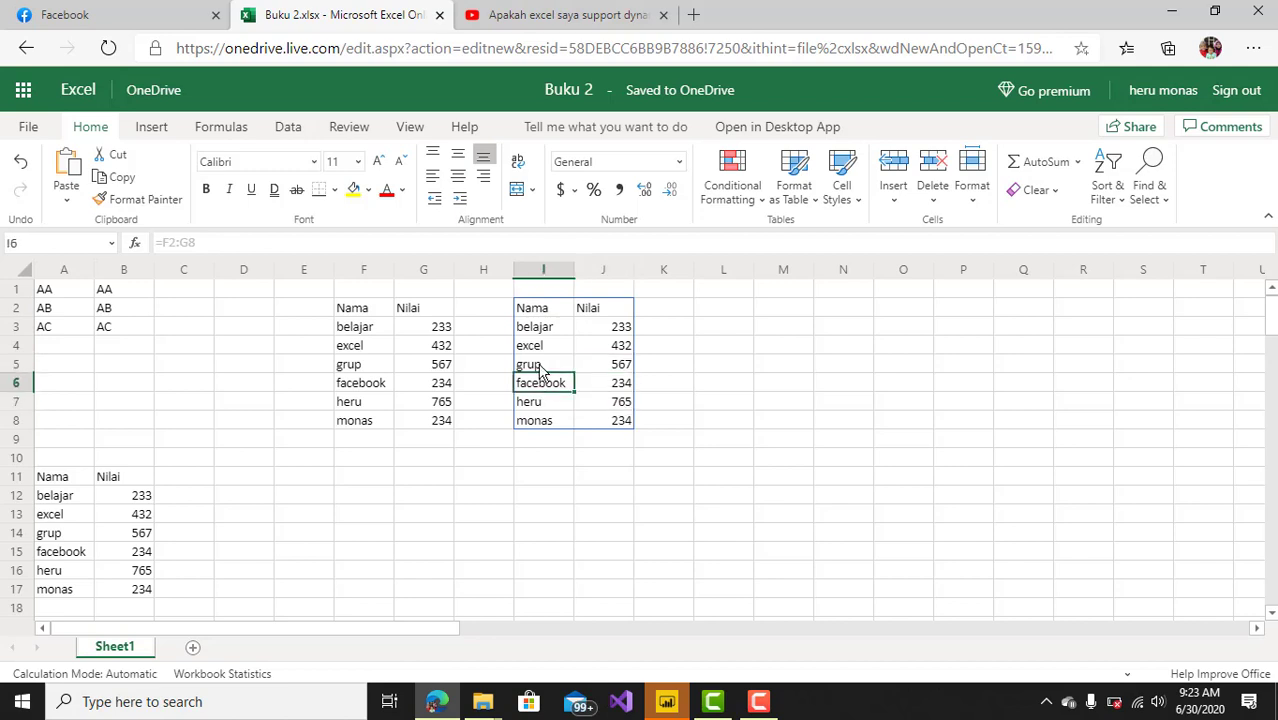
click(556, 349)
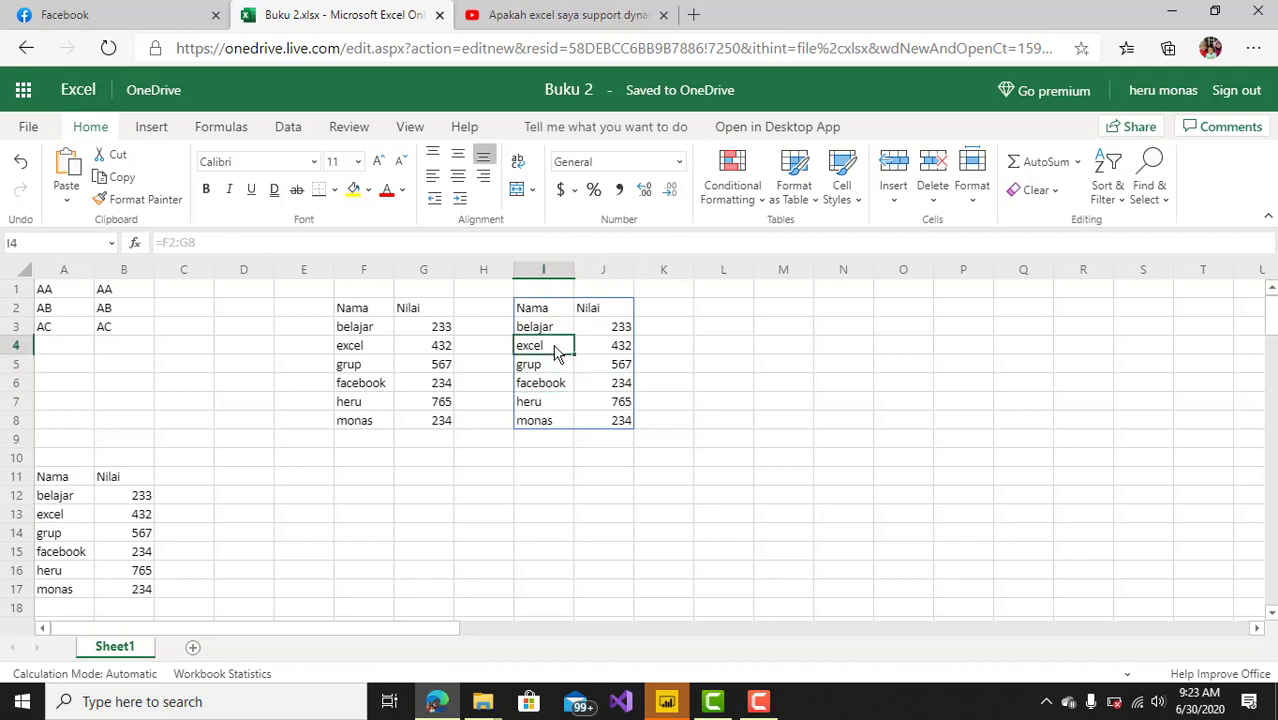
click(563, 331)
click(606, 333)
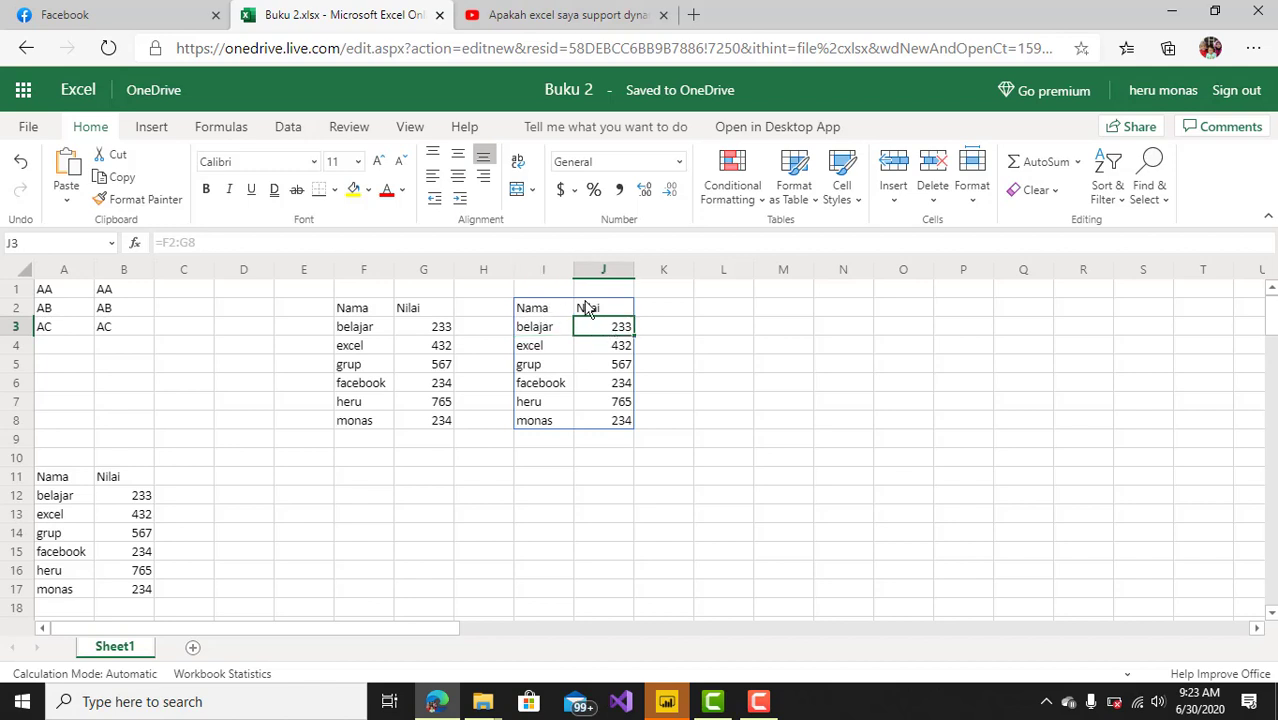
click(474, 509)
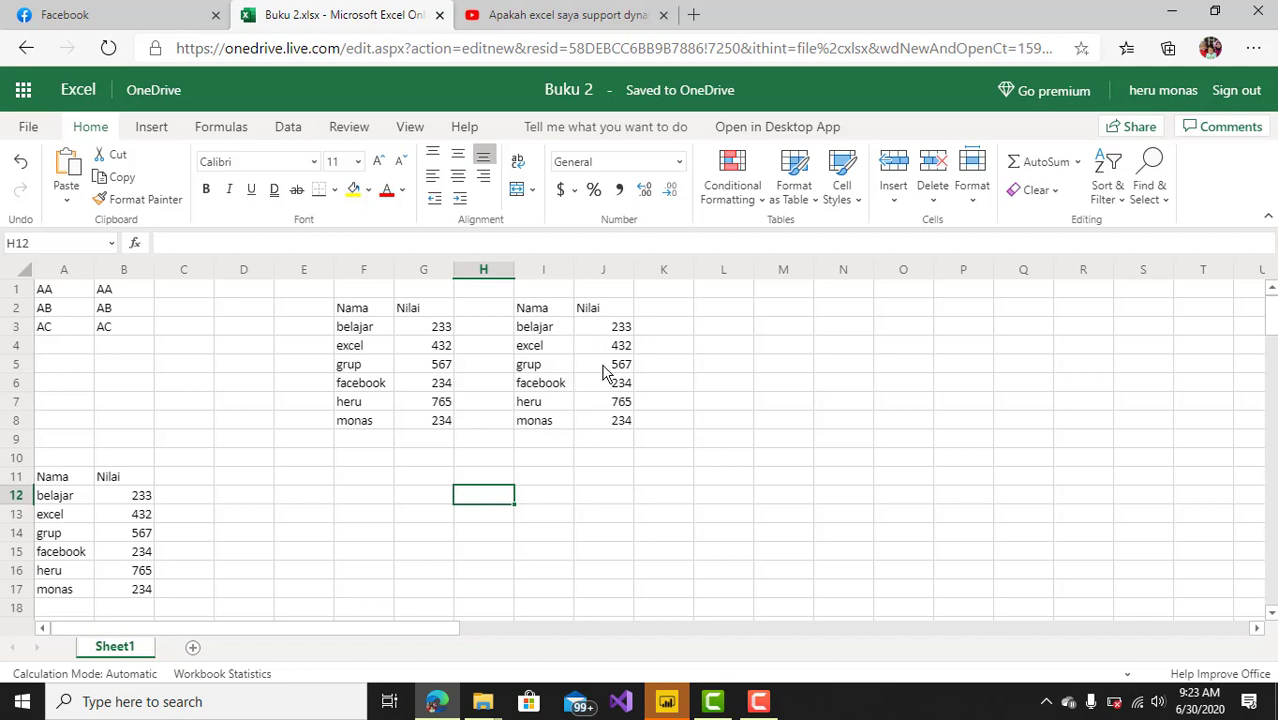
click(558, 349)
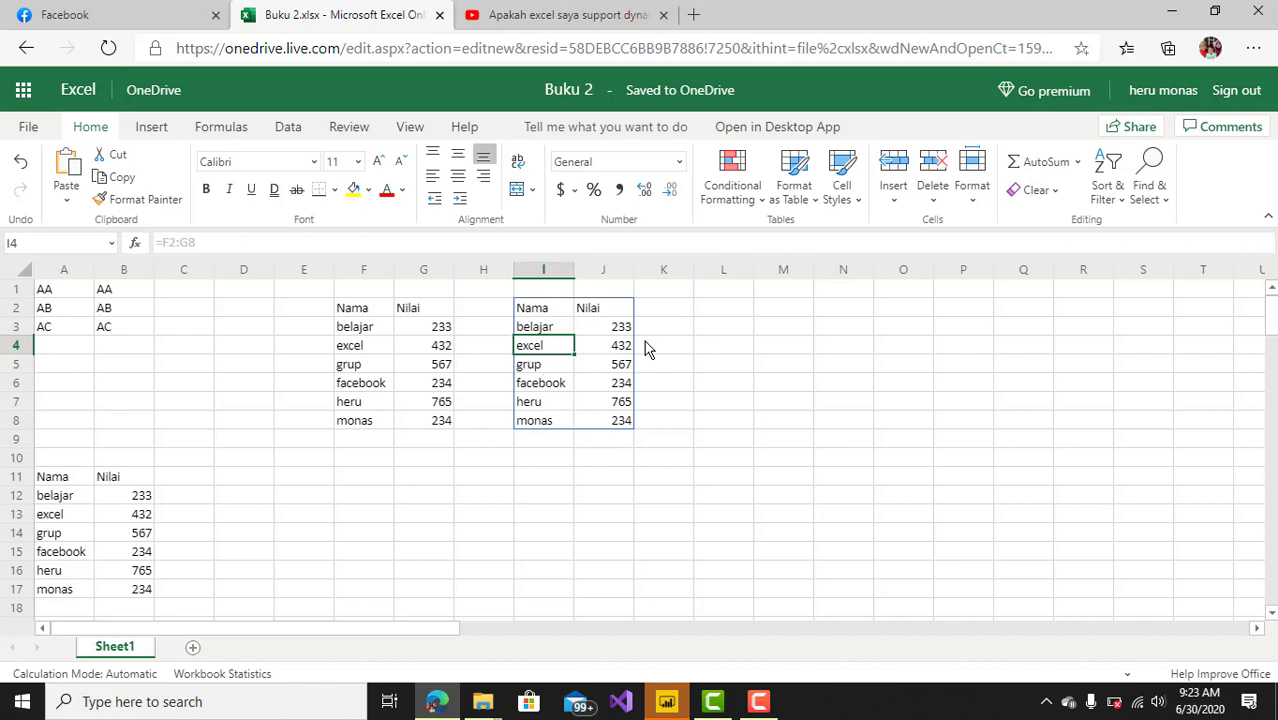
click(452, 480)
click(428, 404)
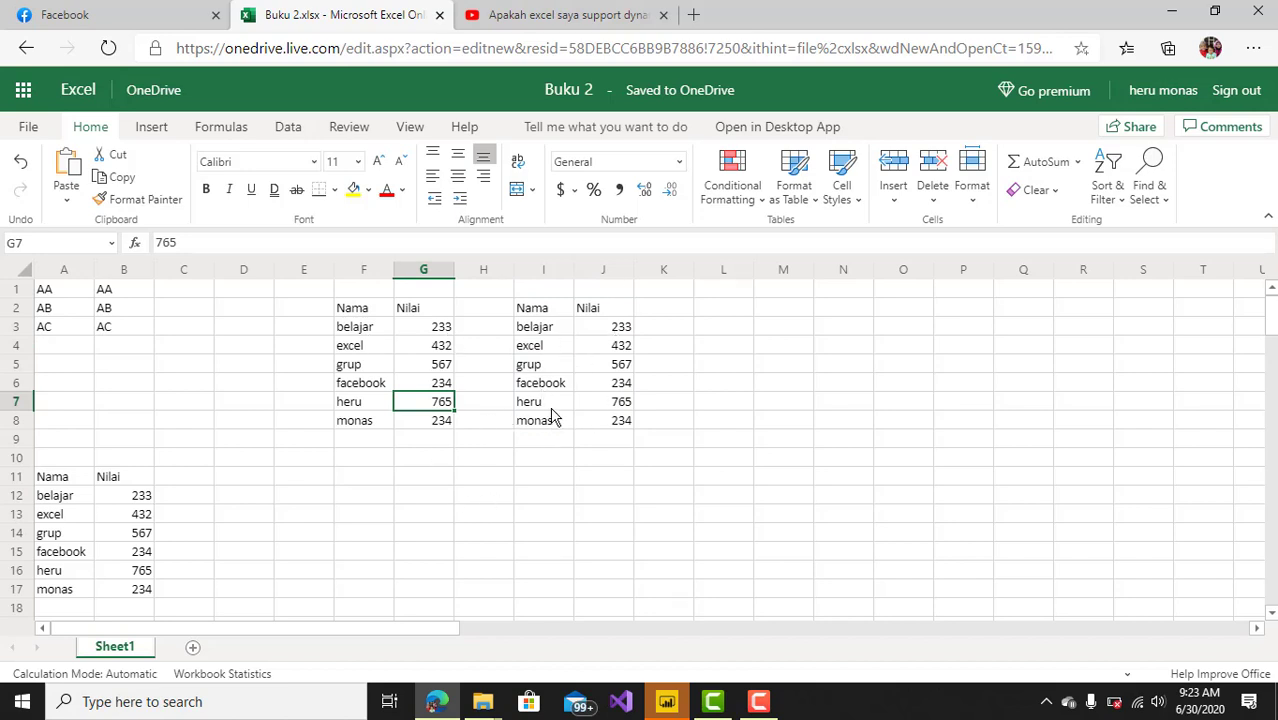
Check the =F2:G8 formula across the spilled cells, ending on the 432 value in J4.
click(548, 312)
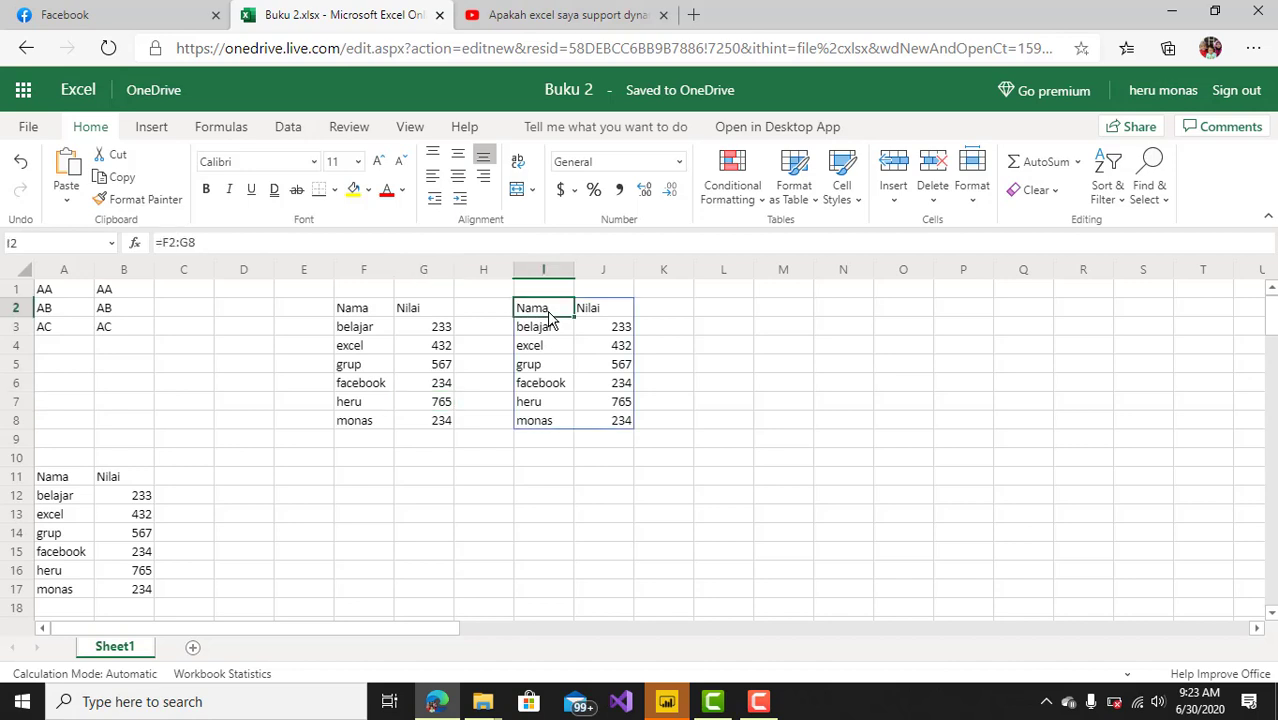
click(550, 331)
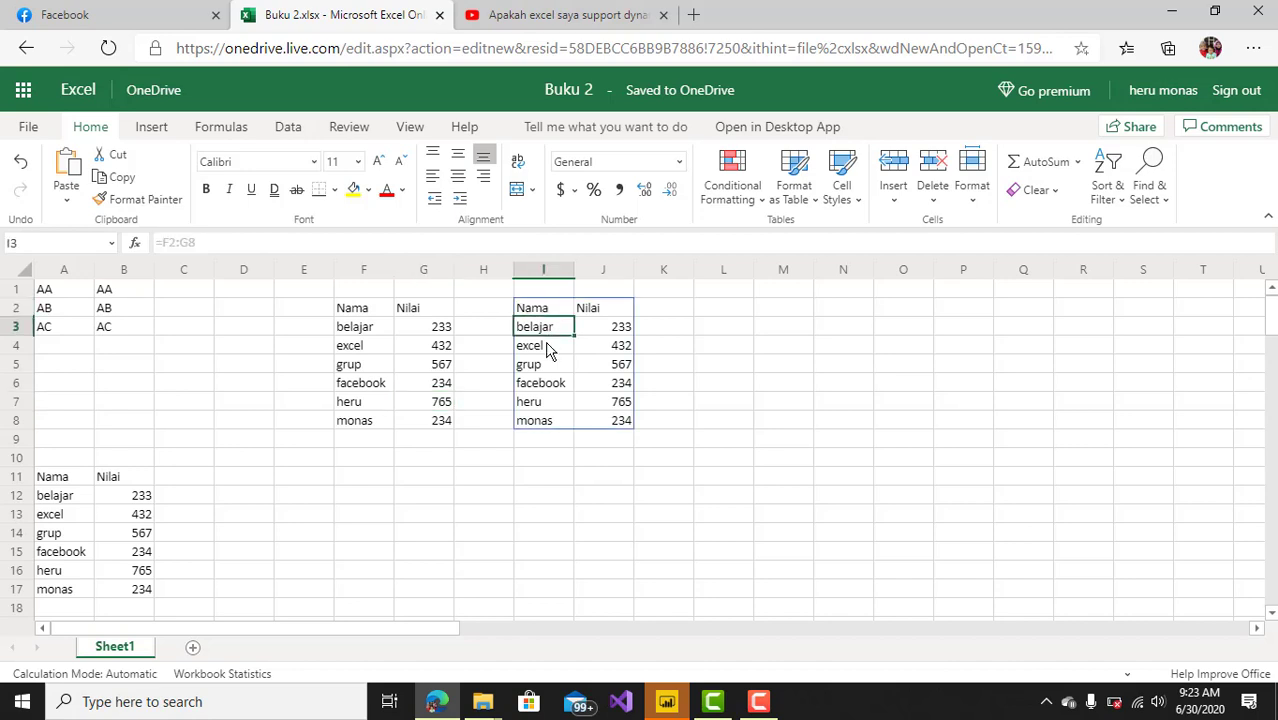
click(560, 315)
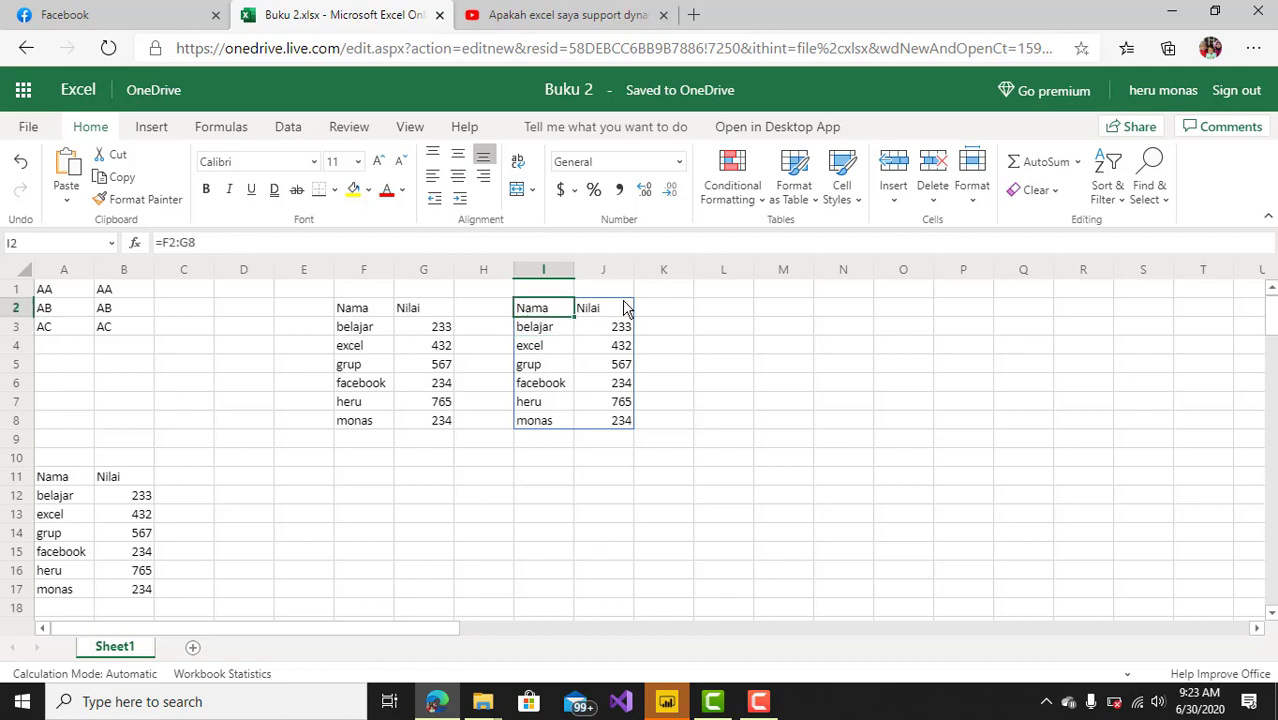
click(577, 352)
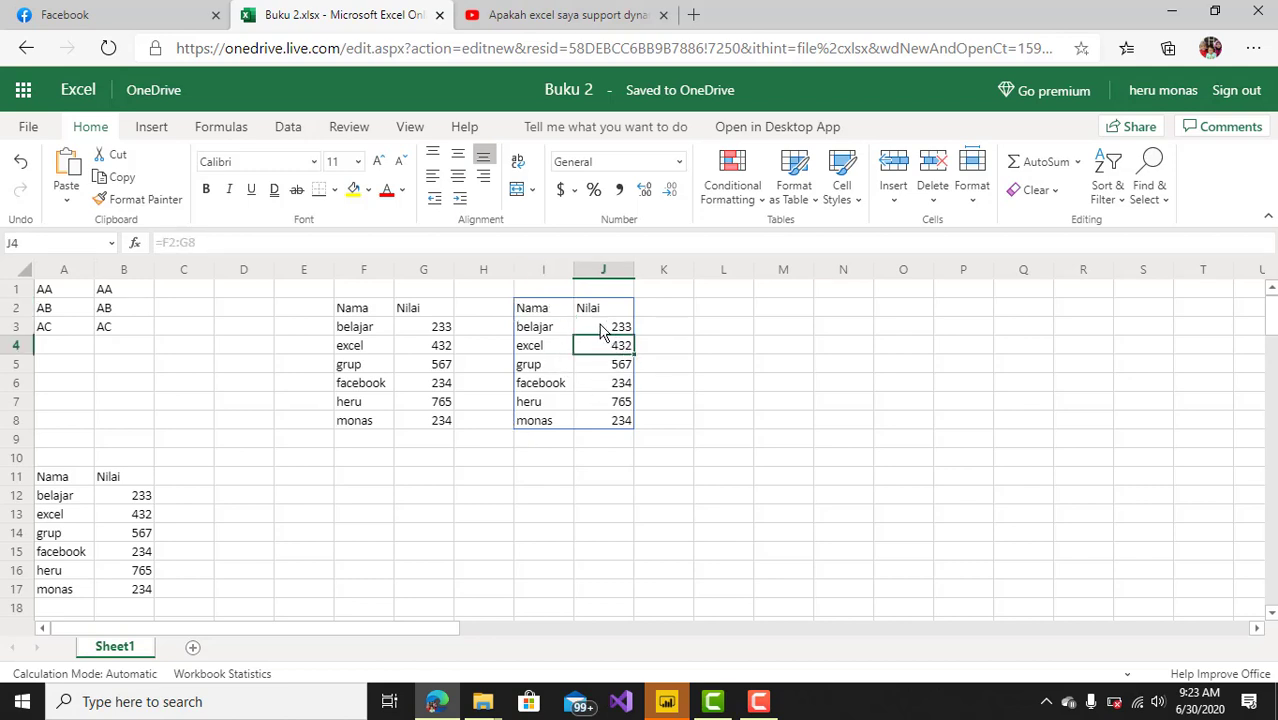
click(605, 333)
click(546, 334)
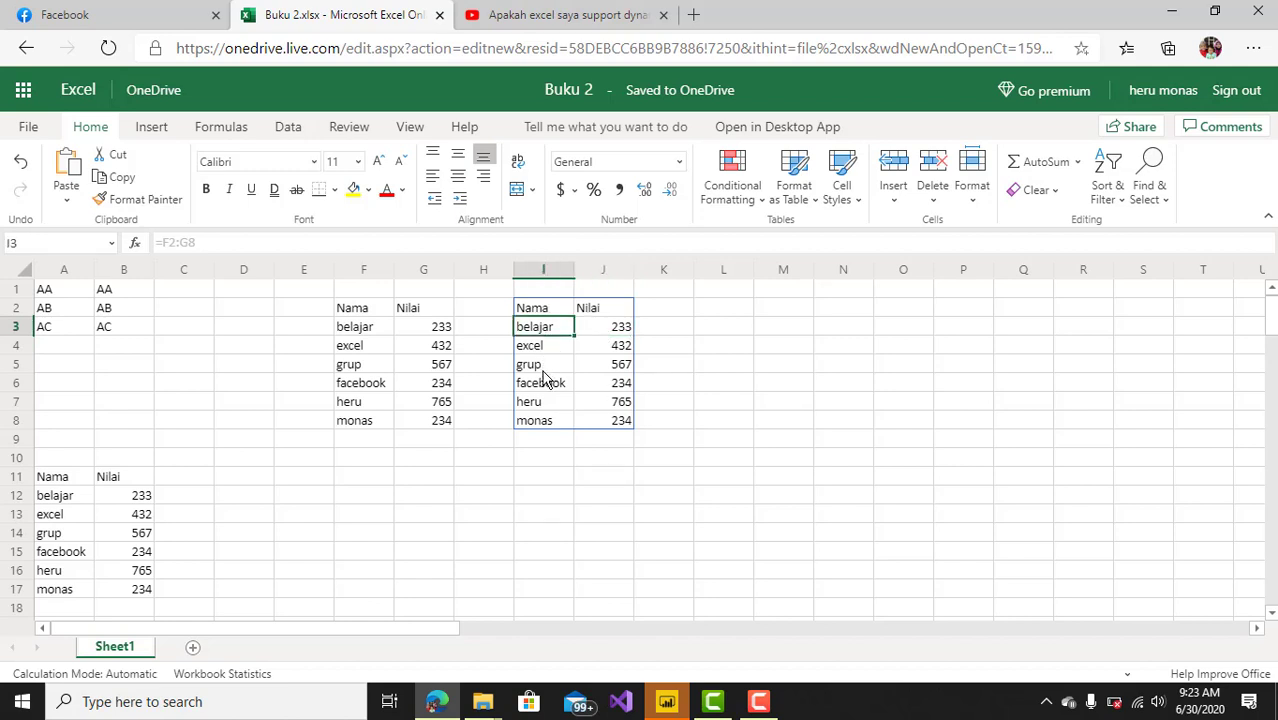
click(543, 371)
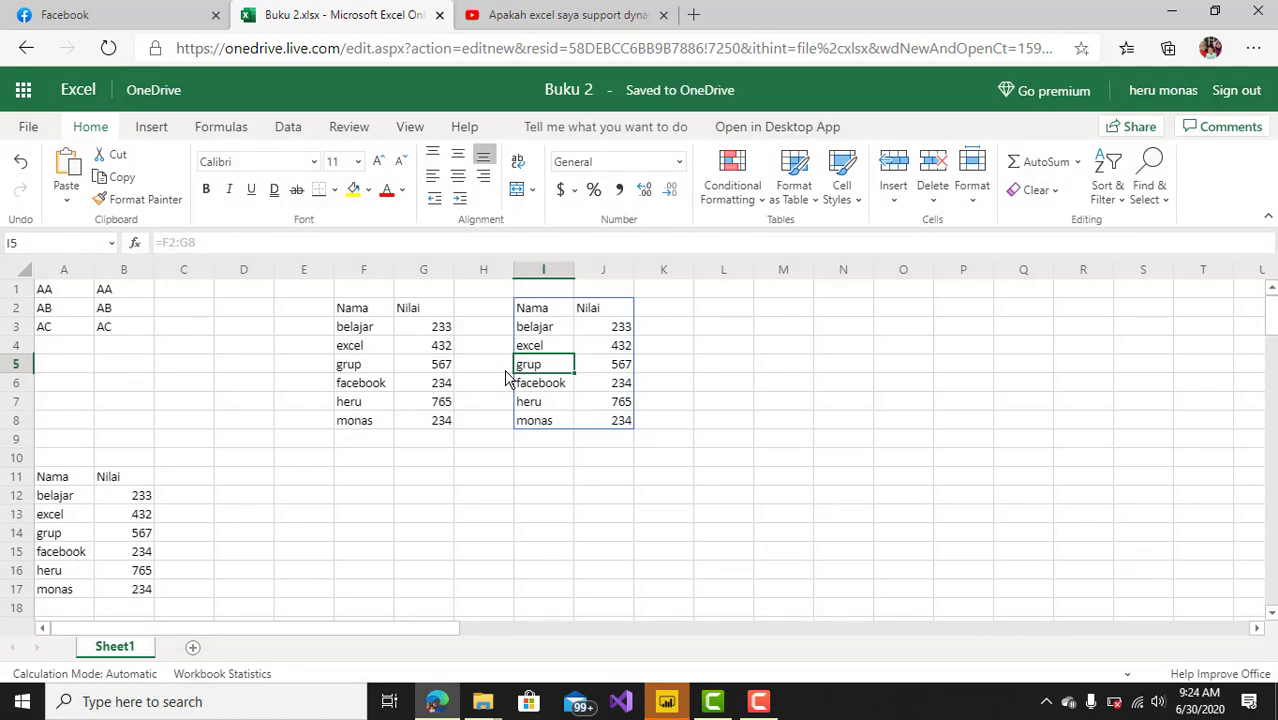
click(569, 395)
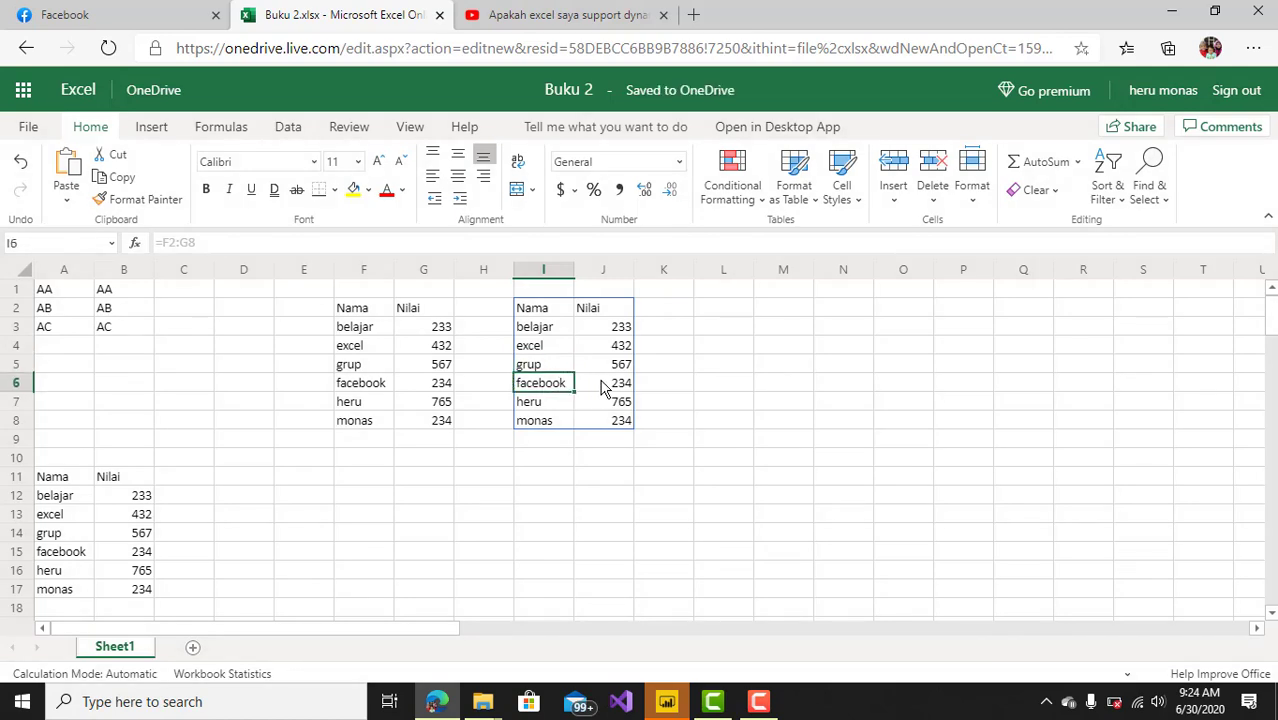
click(603, 389)
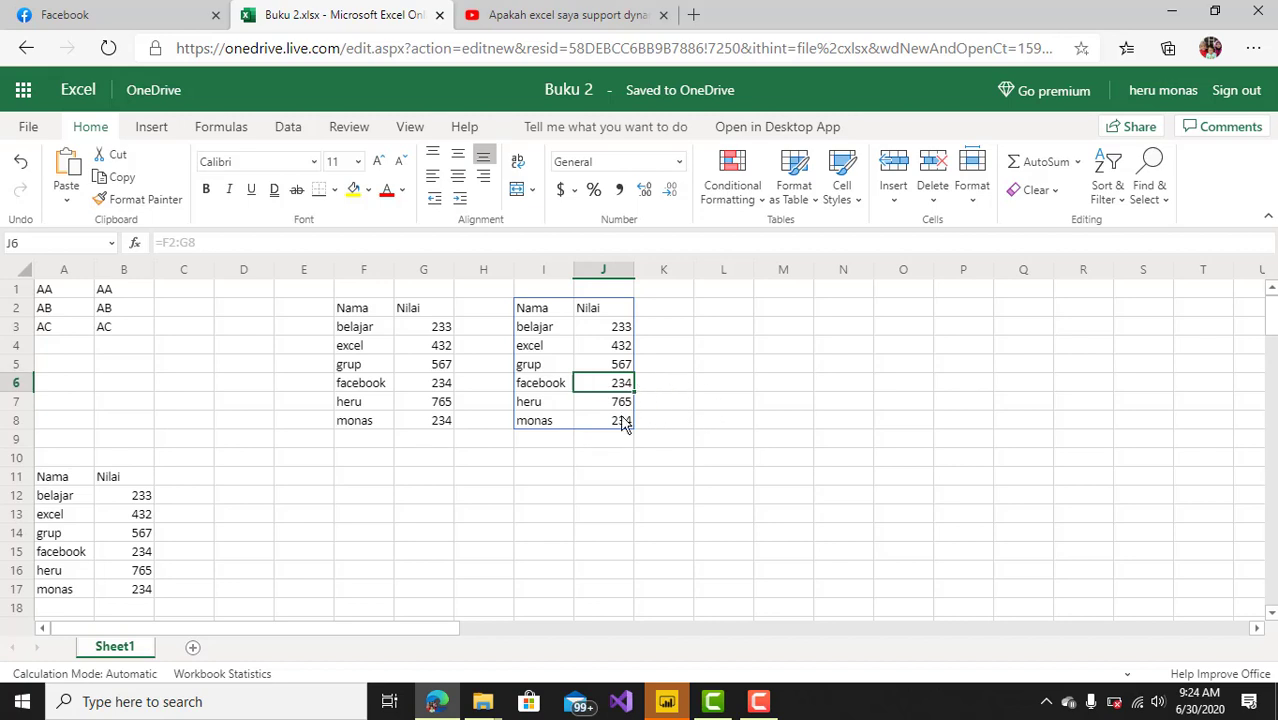
click(617, 347)
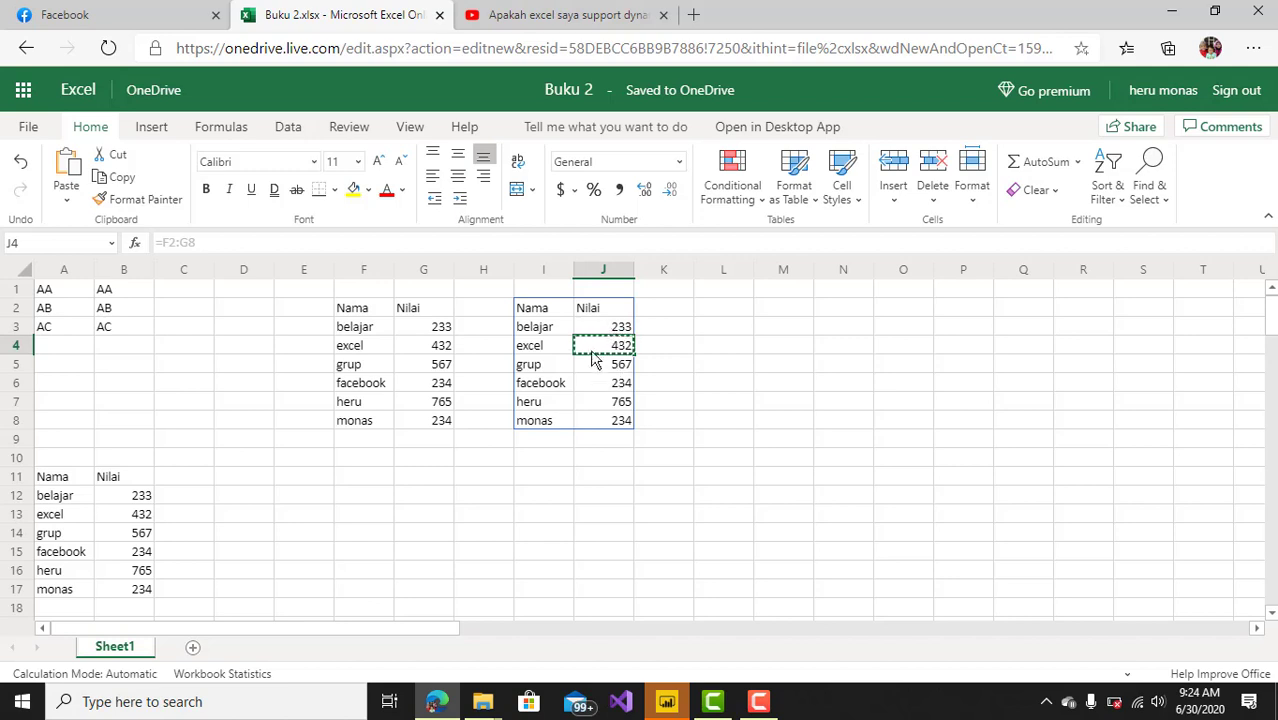
click(740, 352)
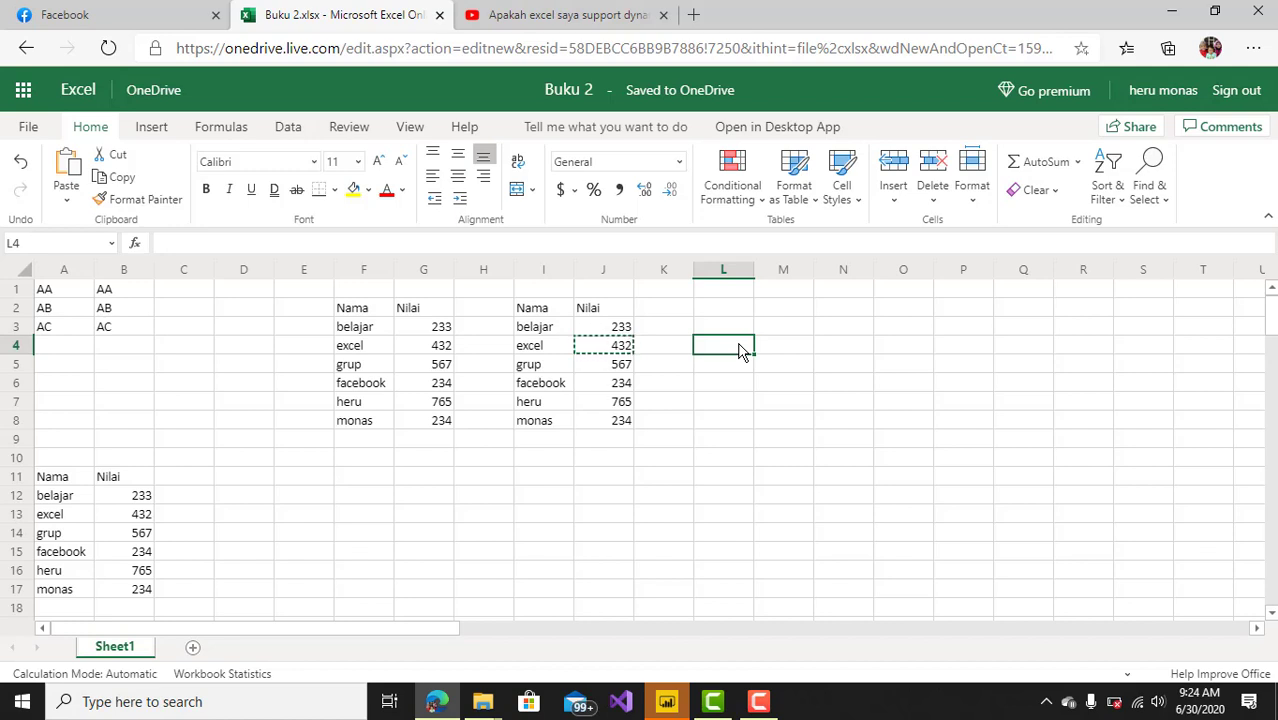
right_click(741, 350)
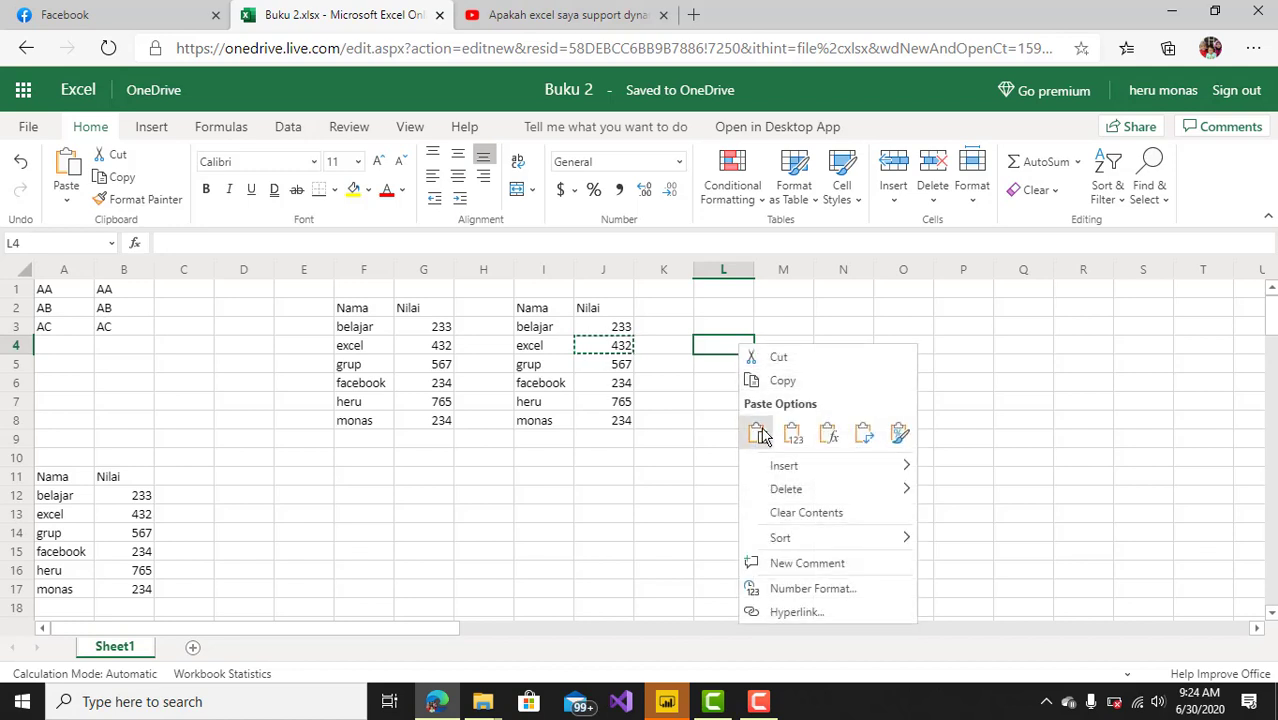
click(727, 355)
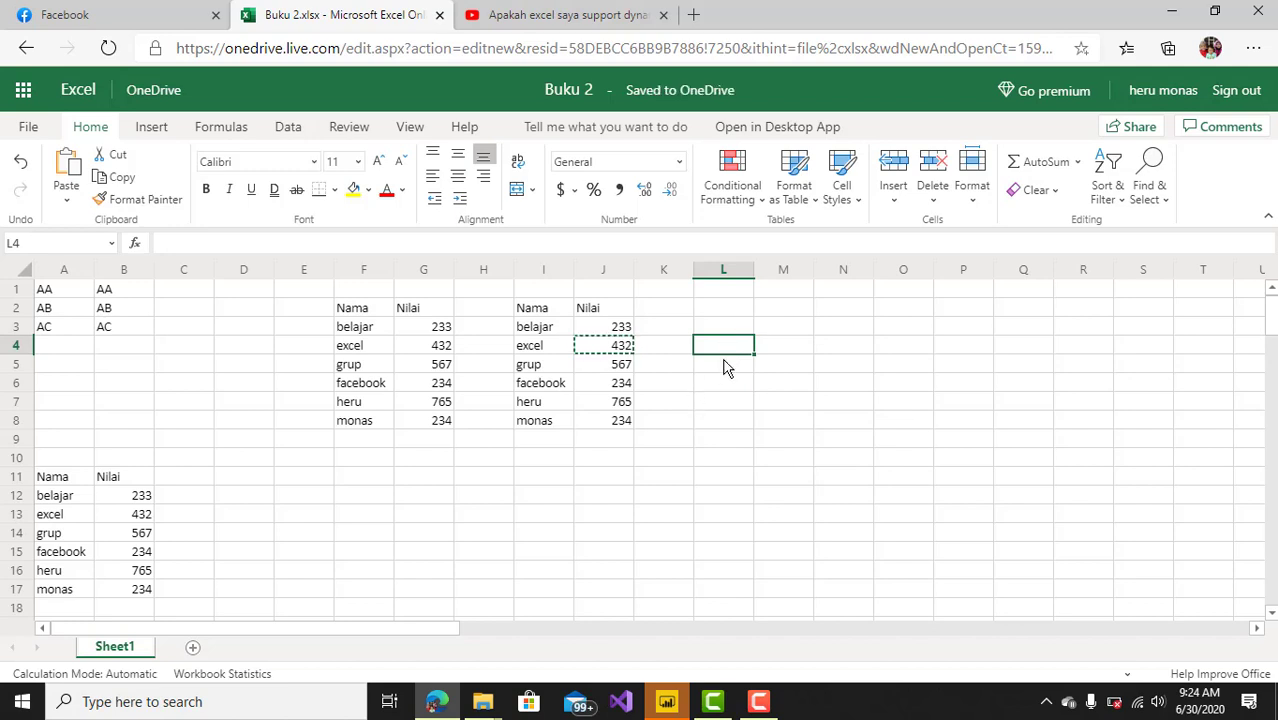
click(870, 333)
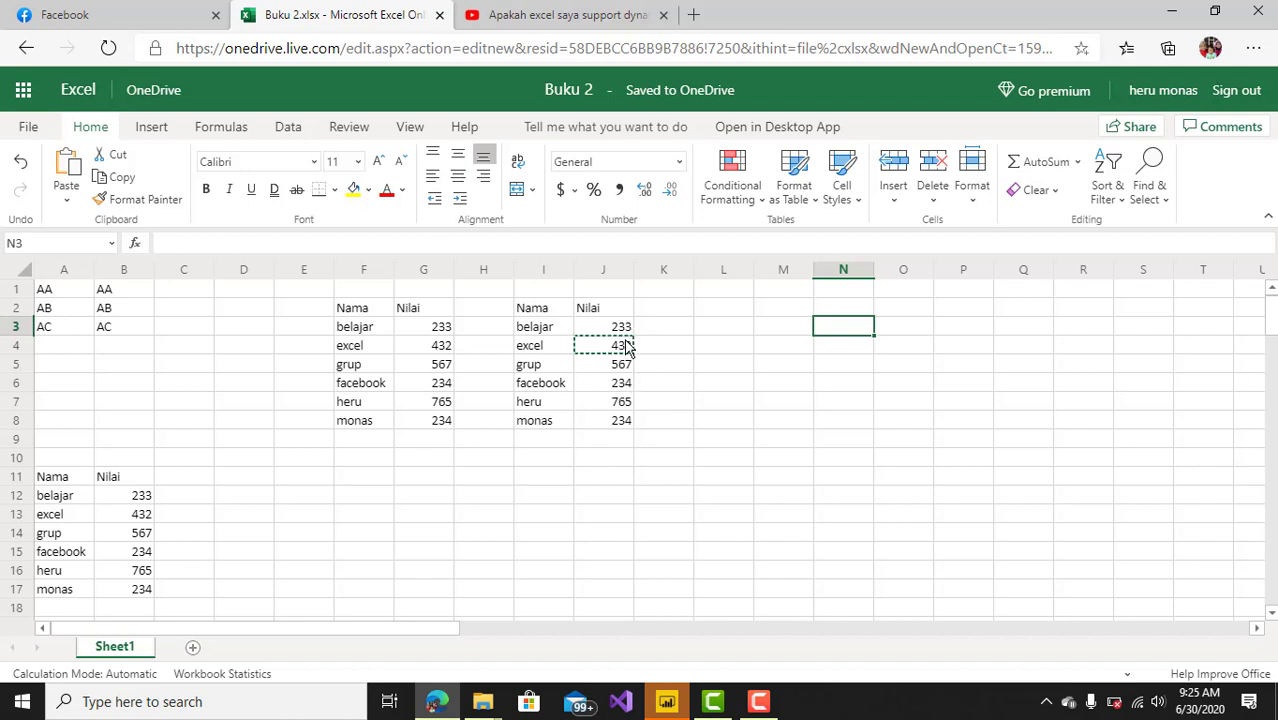
click(538, 316)
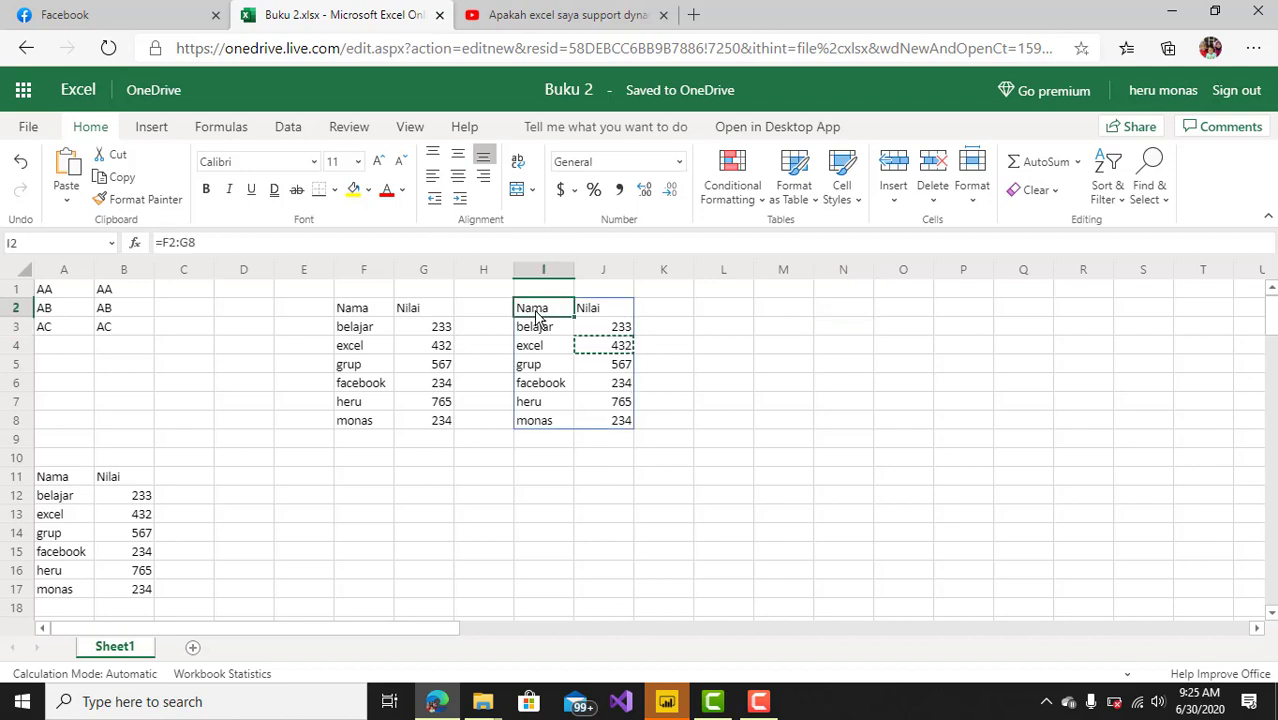
key(Delete)
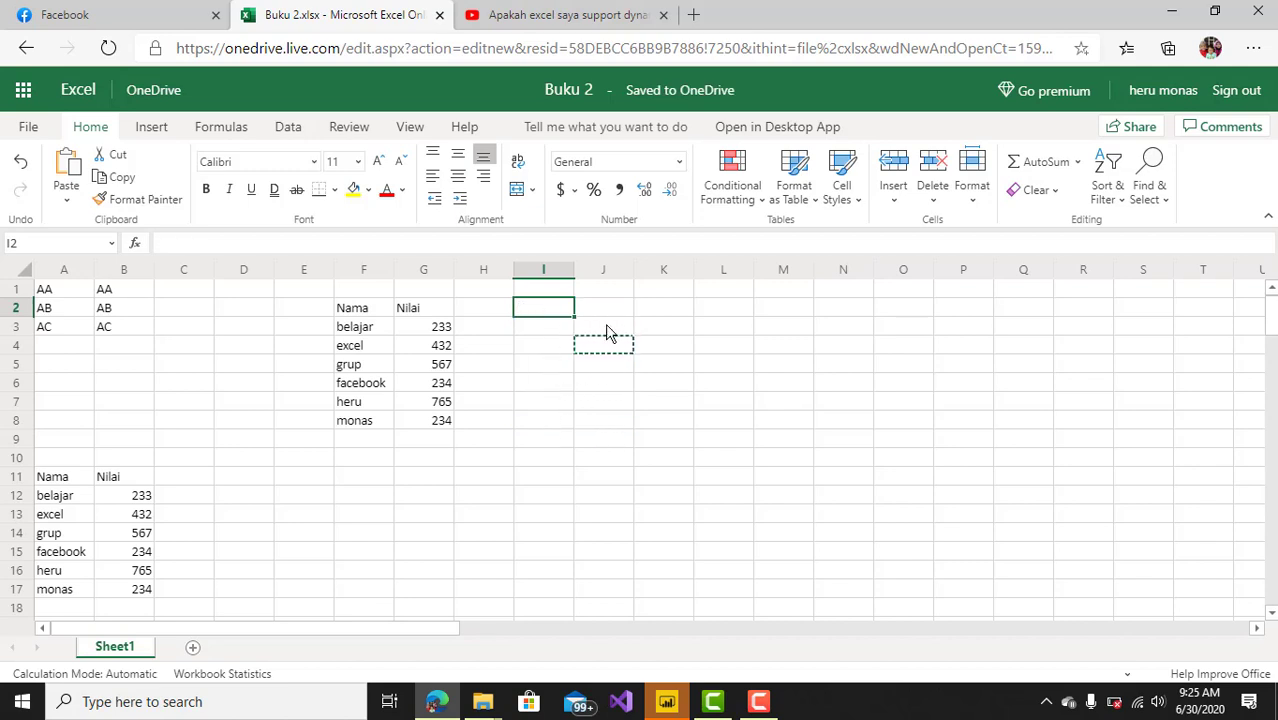
key(ctrl+z)
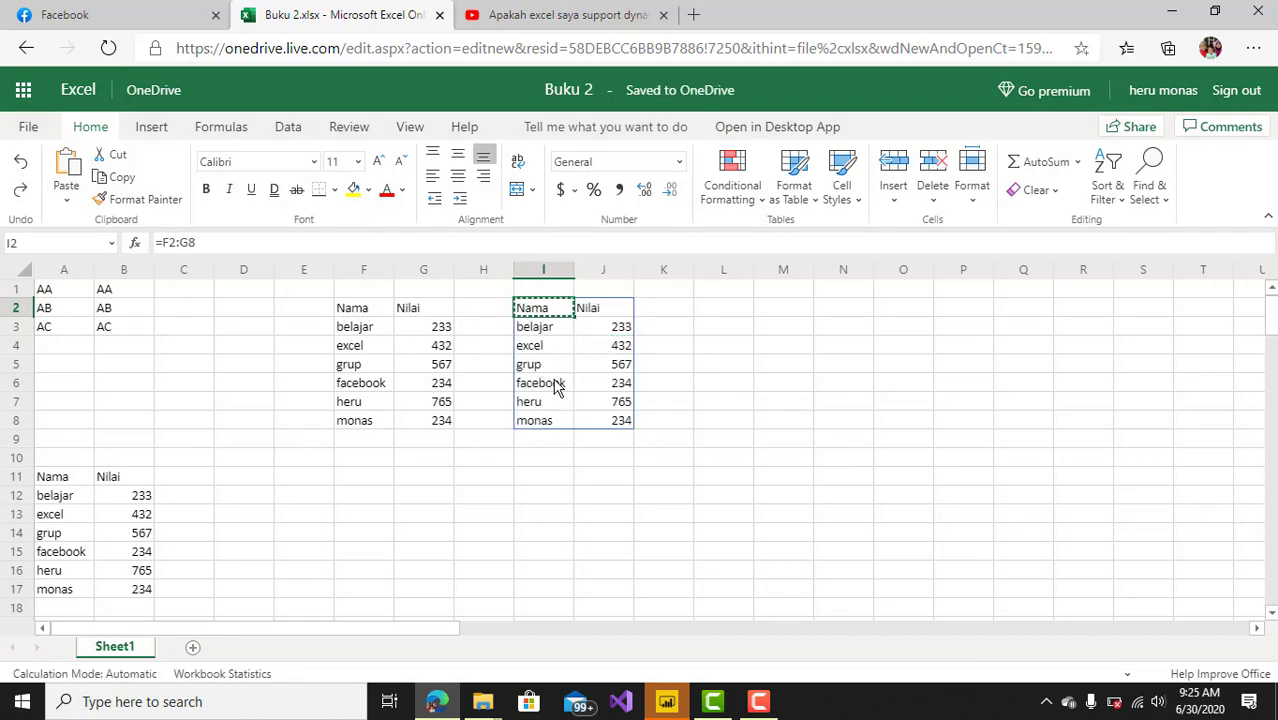
click(751, 312)
text(=I2:J8)
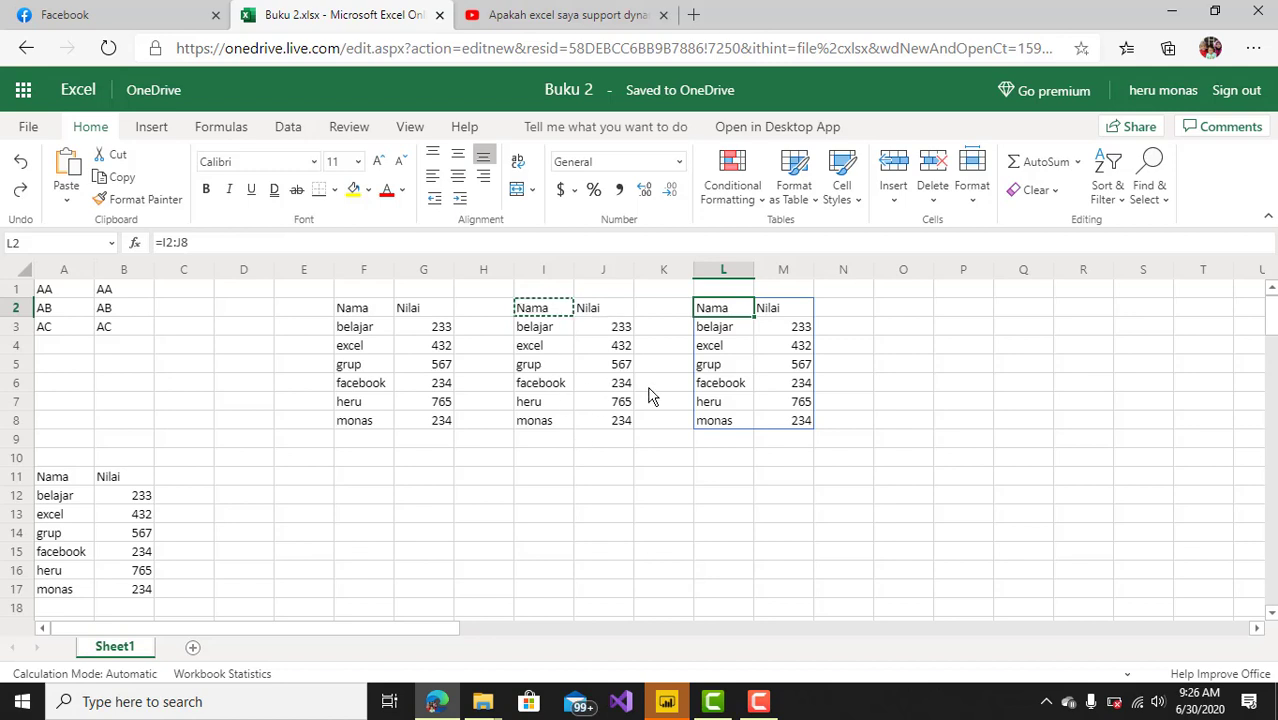
key(Delete)
click(686, 400)
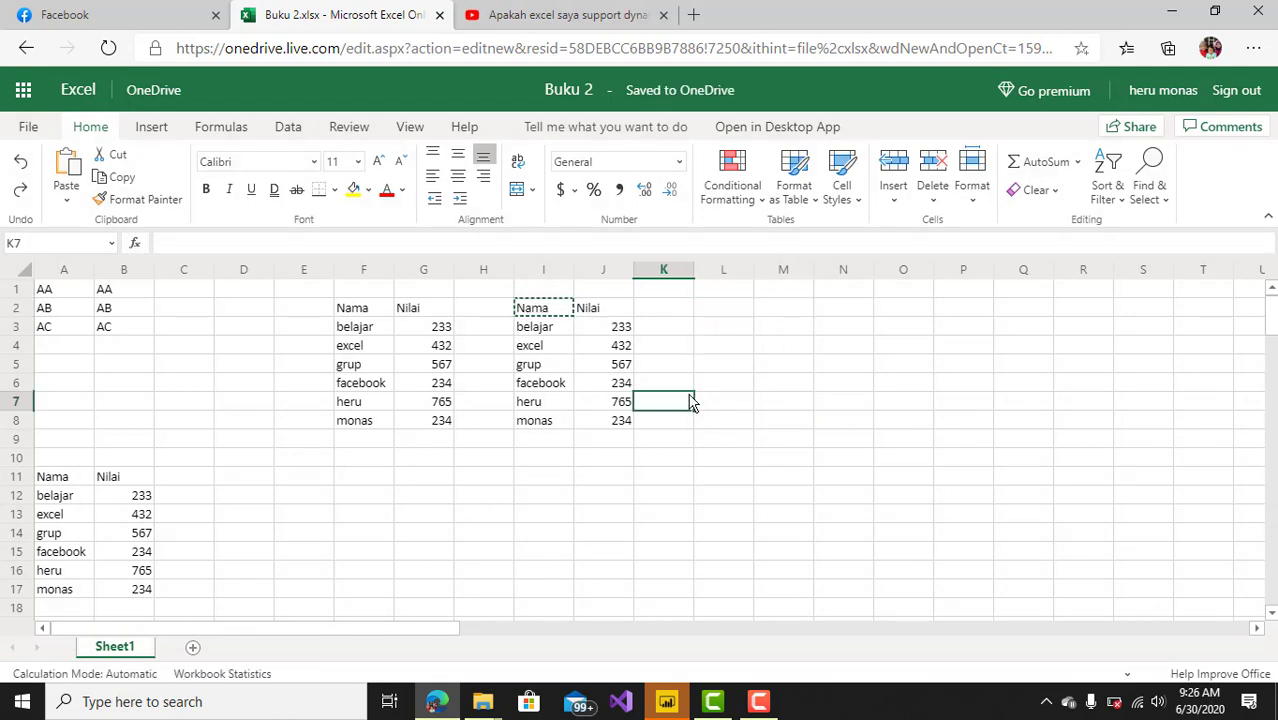
click(690, 370)
click(707, 366)
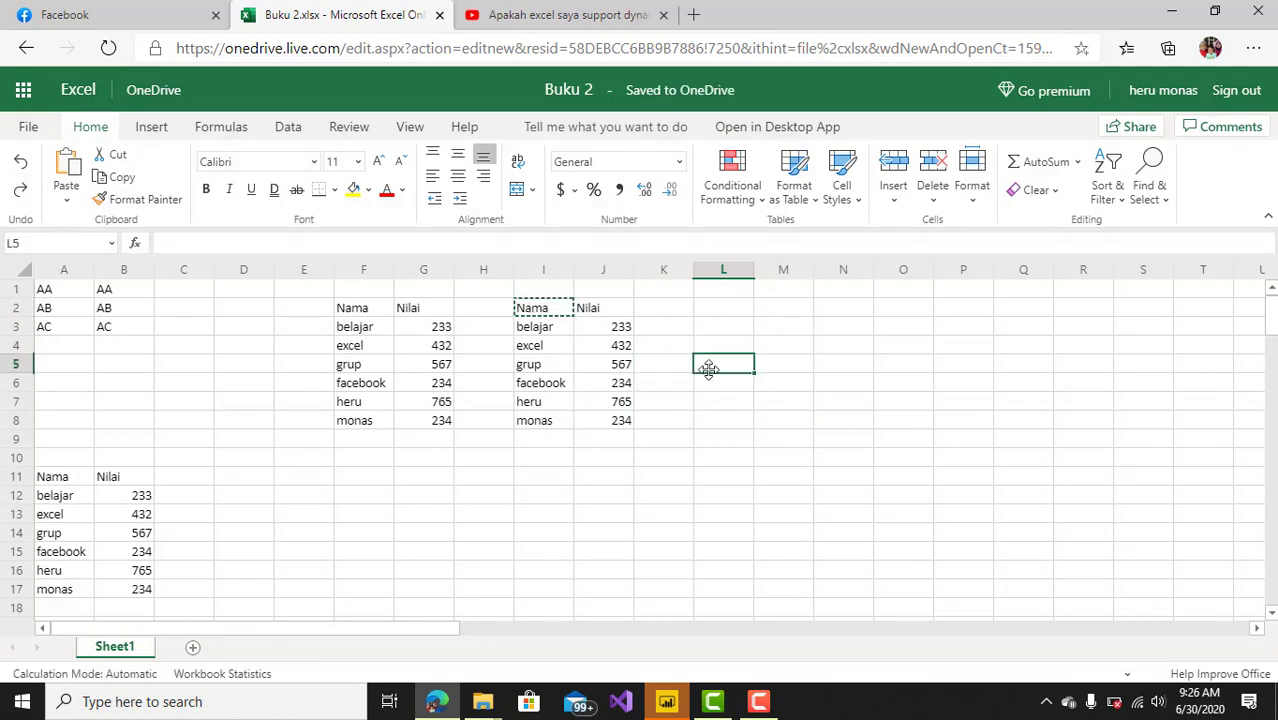
click(621, 370)
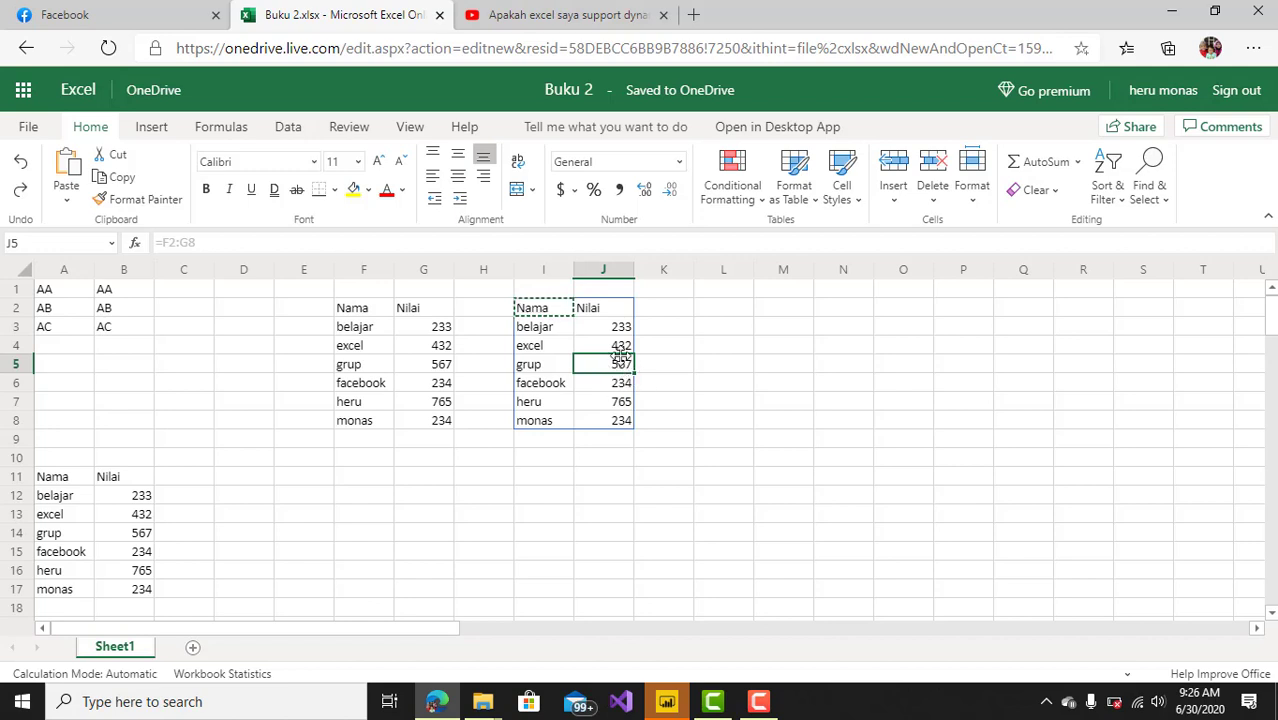
click(556, 313)
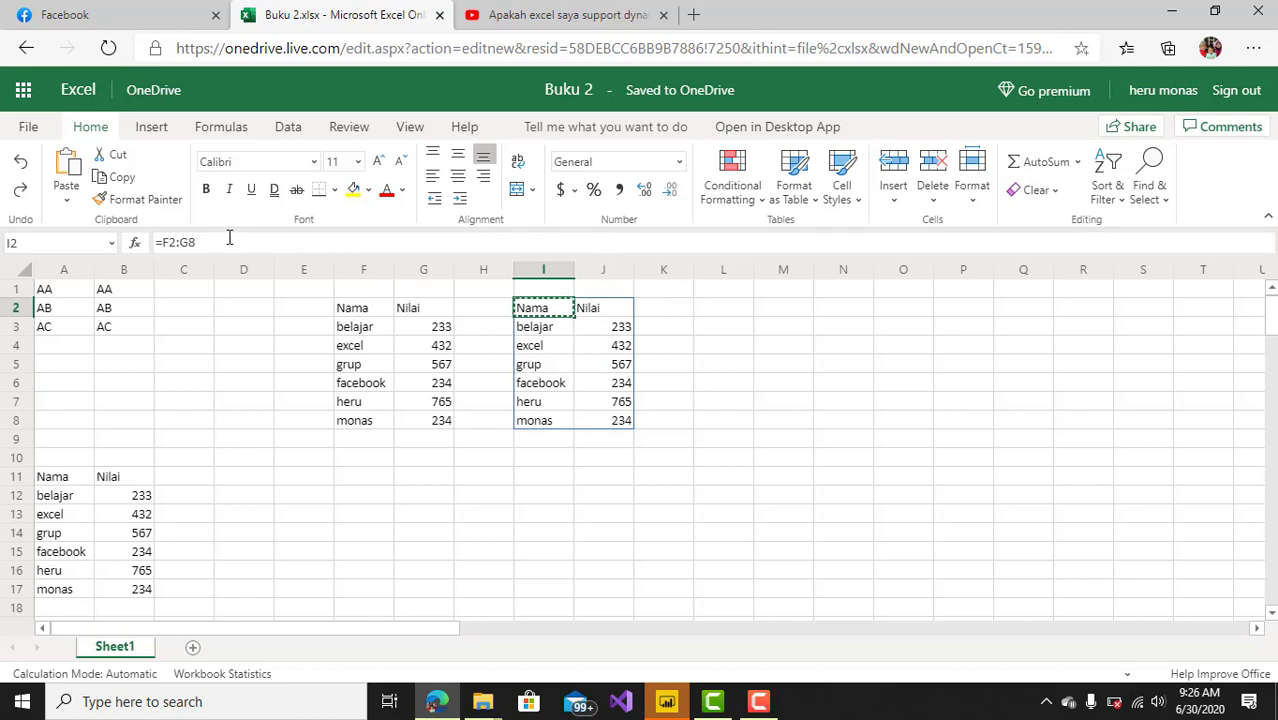
Copy 567 from J5 and paste it as a plain value into M2.
click(704, 368)
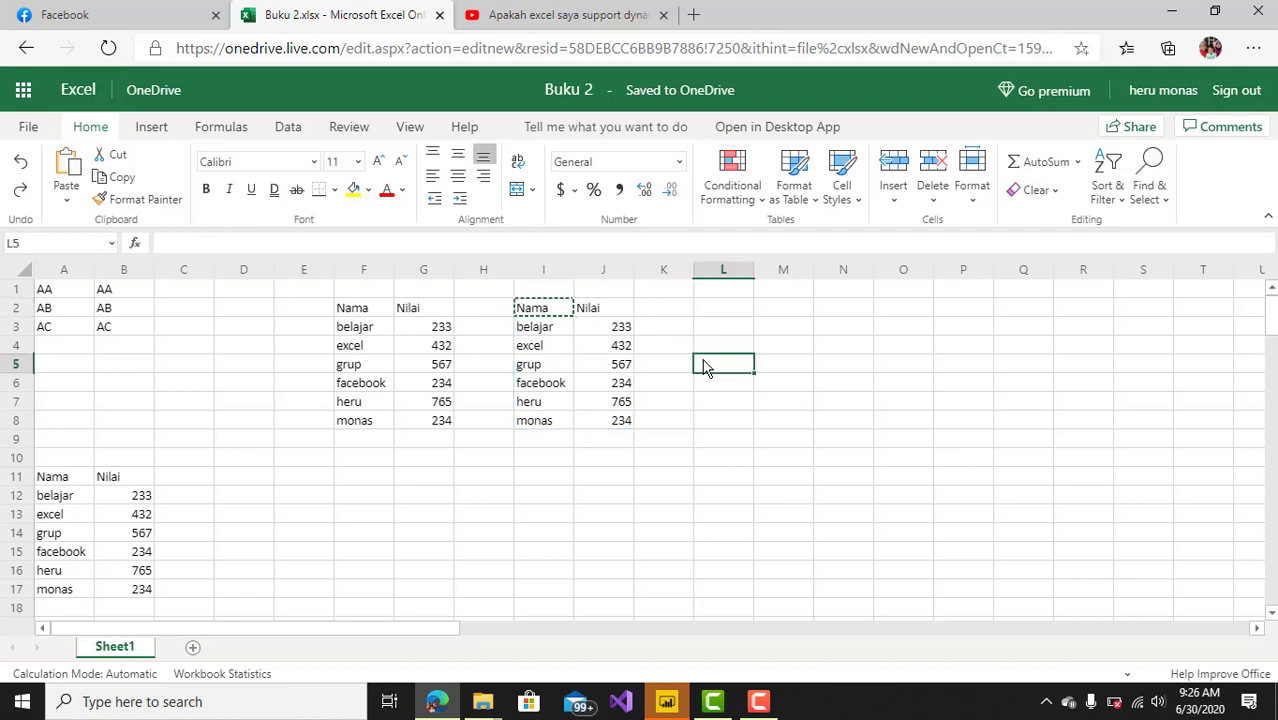
click(629, 372)
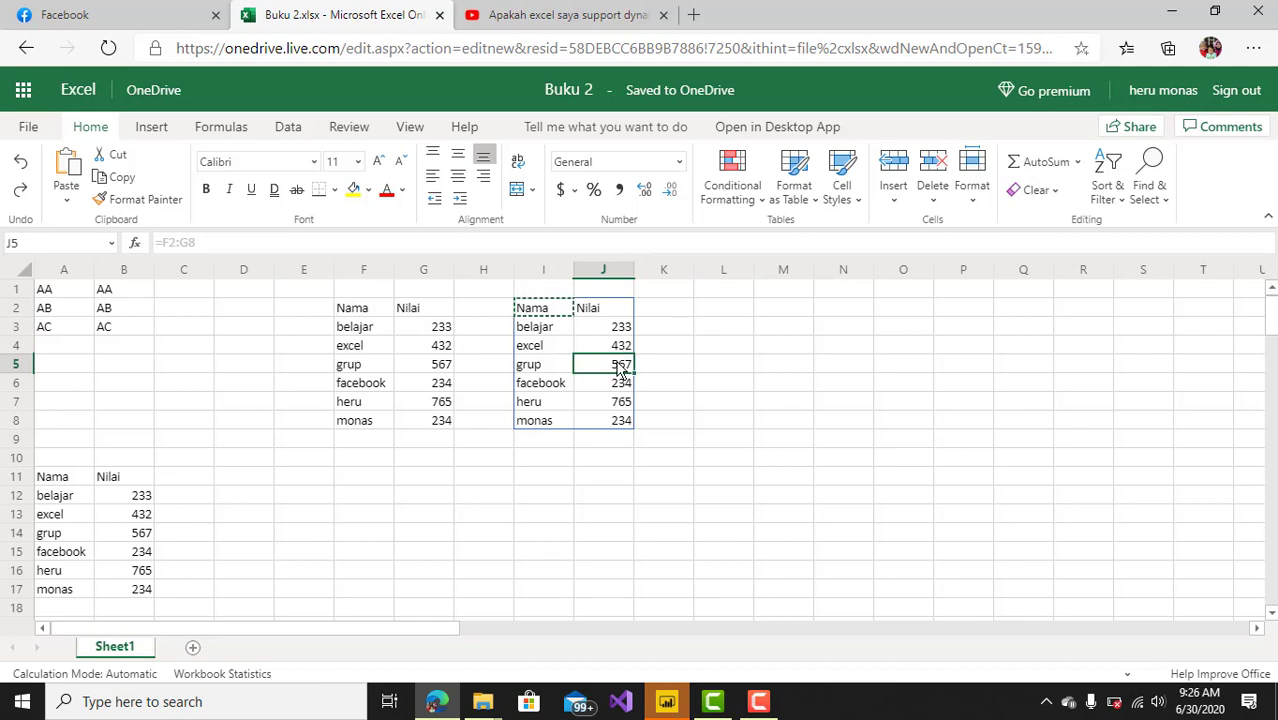
key(ctrl+c)
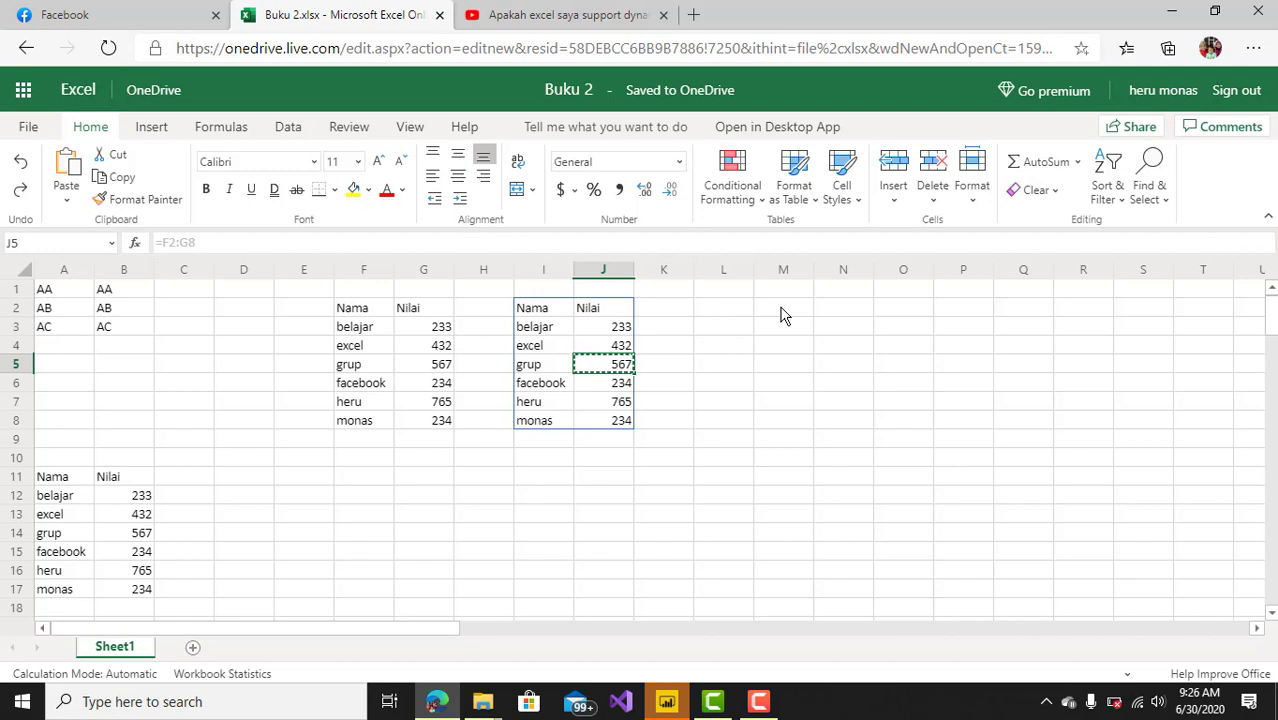
click(783, 314)
right_click(783, 314)
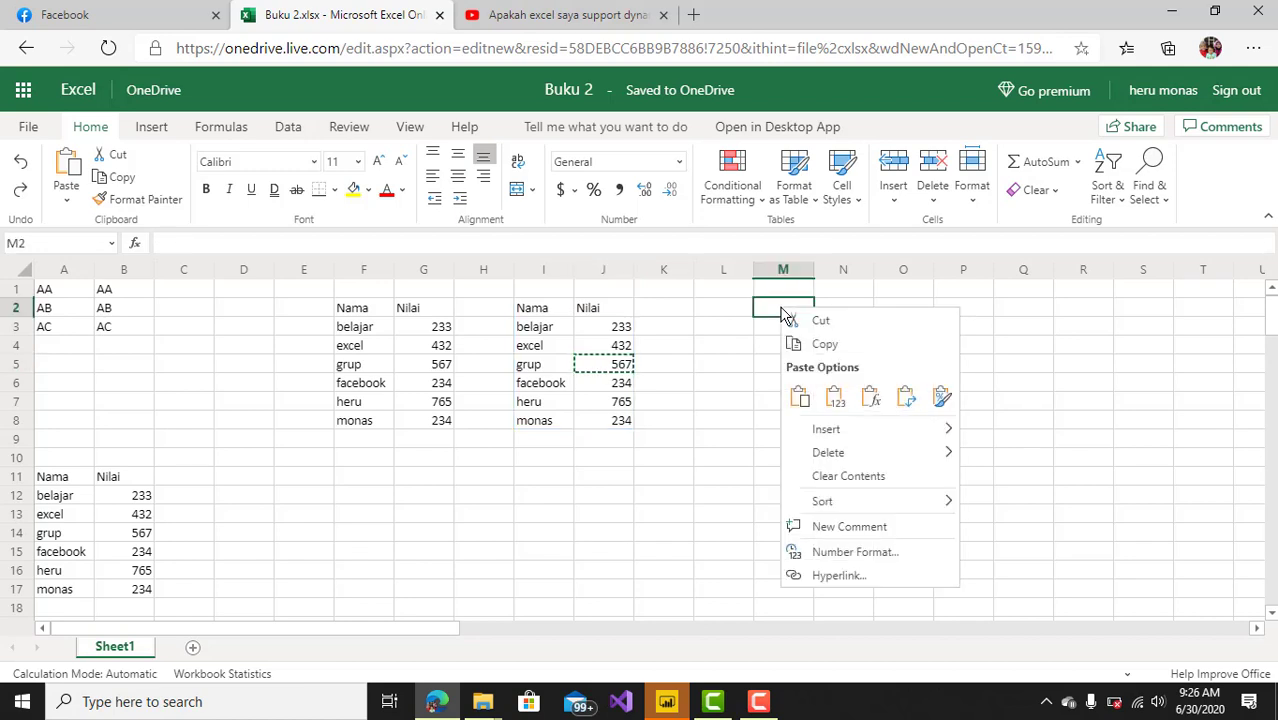
click(834, 398)
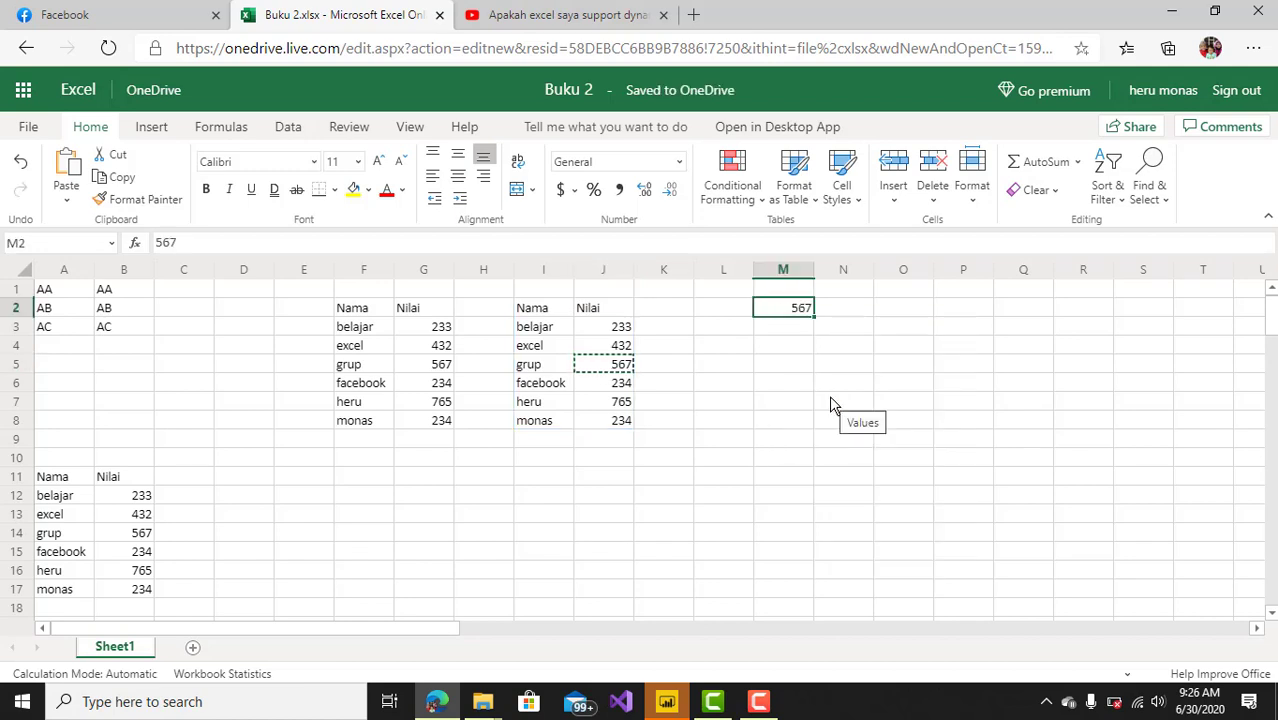
click(844, 351)
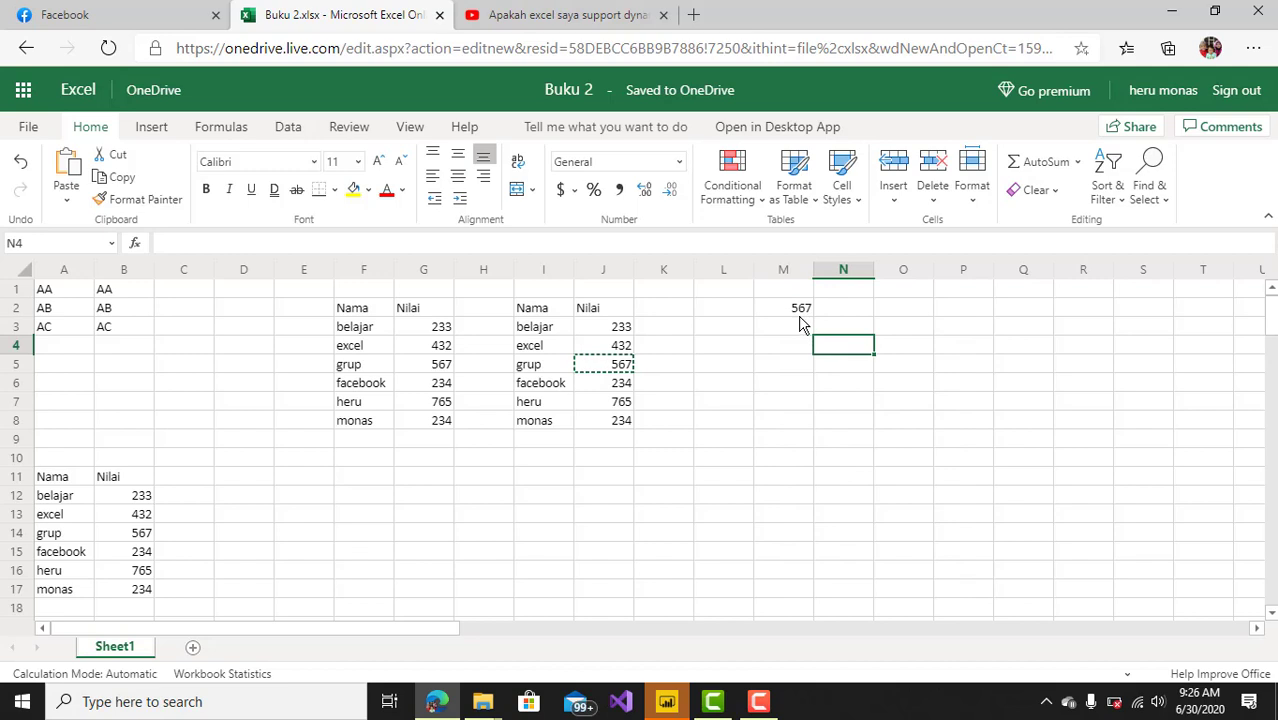
Copy the spilled names in I2:I8 and paste them as values into O2:O8.
click(553, 332)
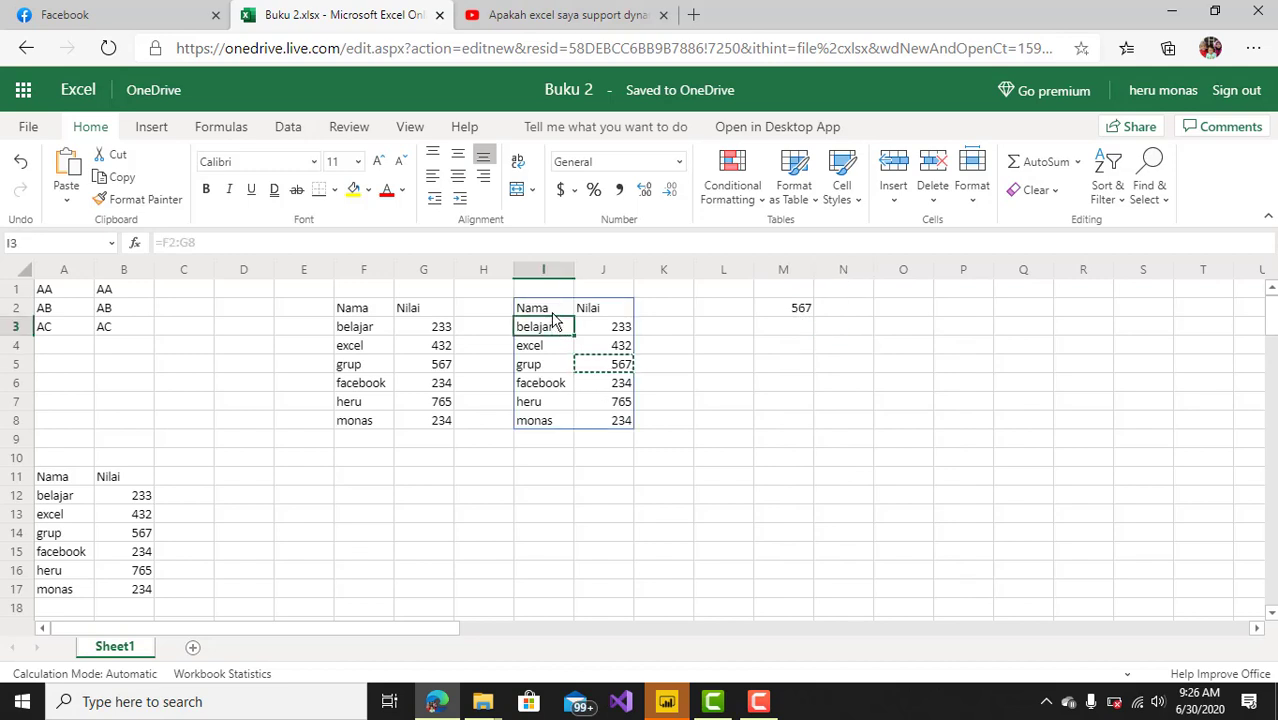
drag(550, 310, 552, 421)
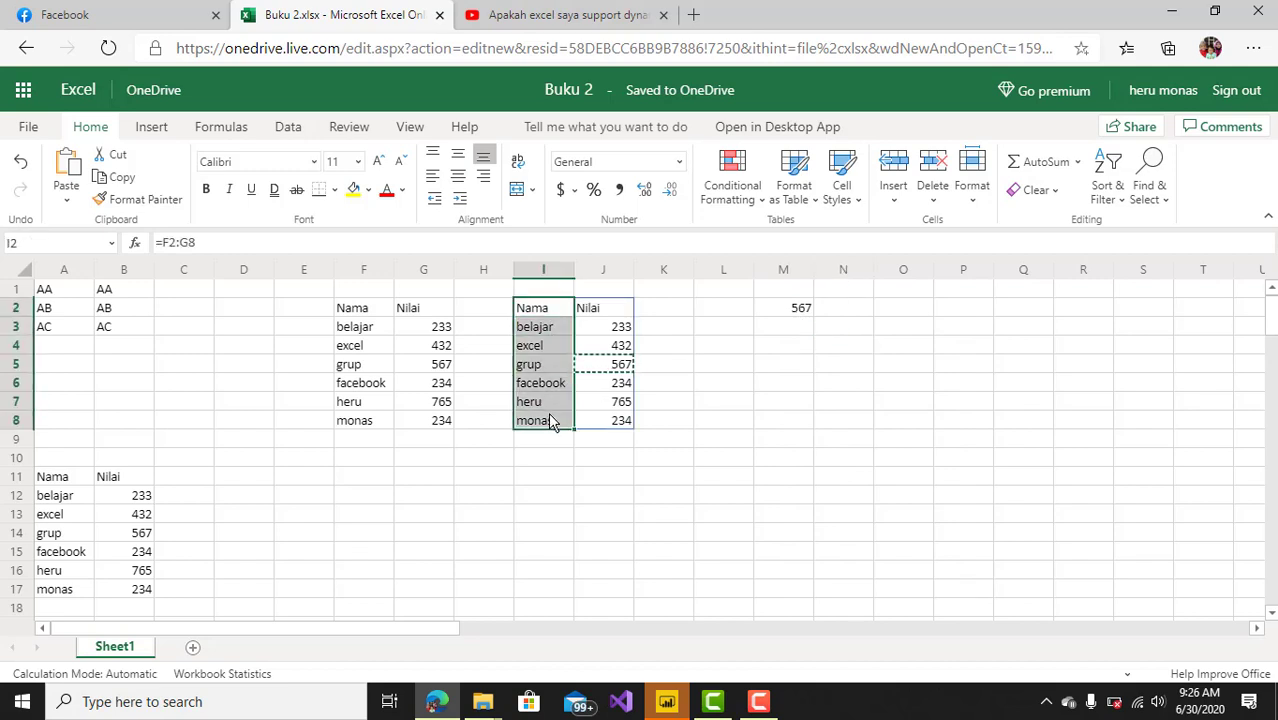
key(super)
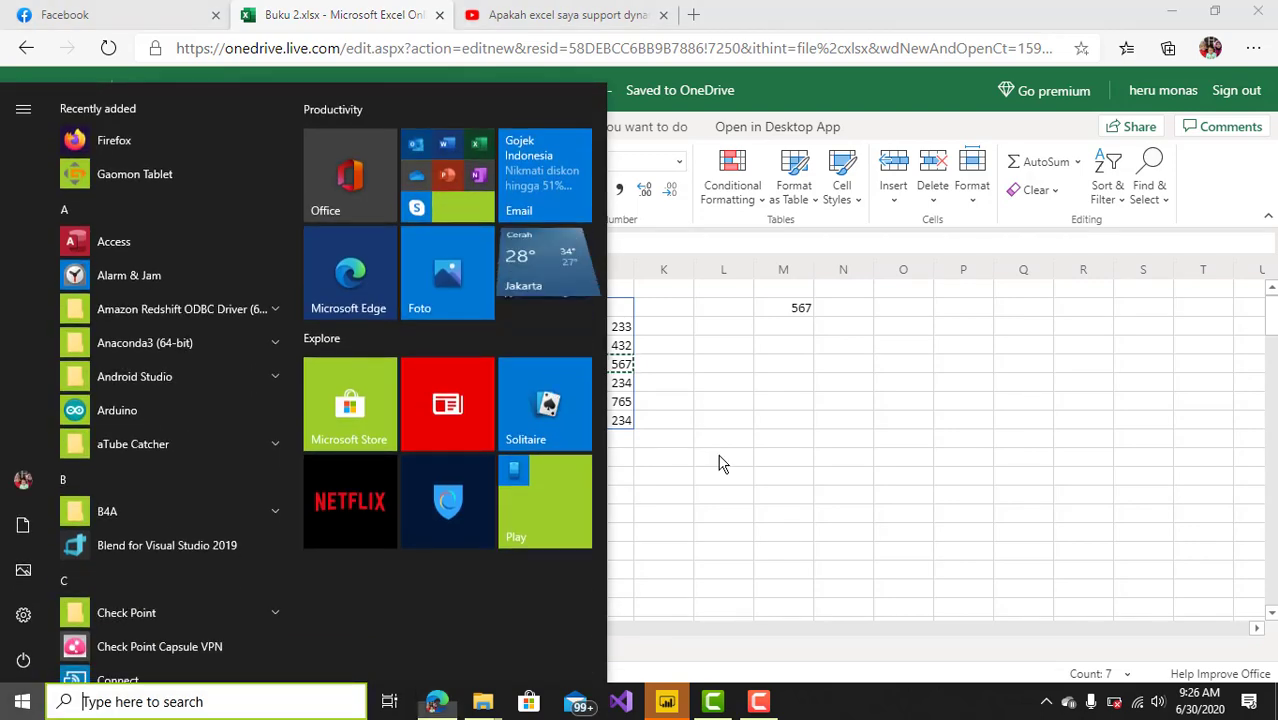
click(718, 463)
drag(550, 310, 551, 421)
key(ctrl+c)
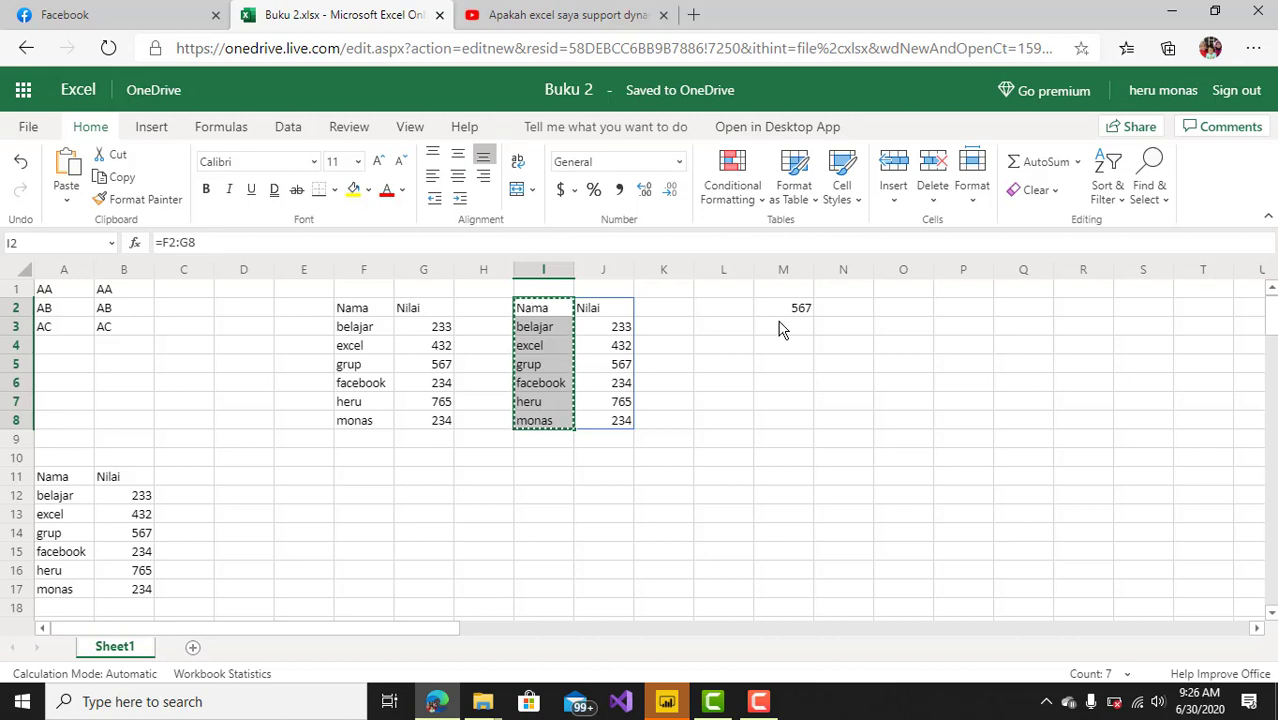
click(884, 316)
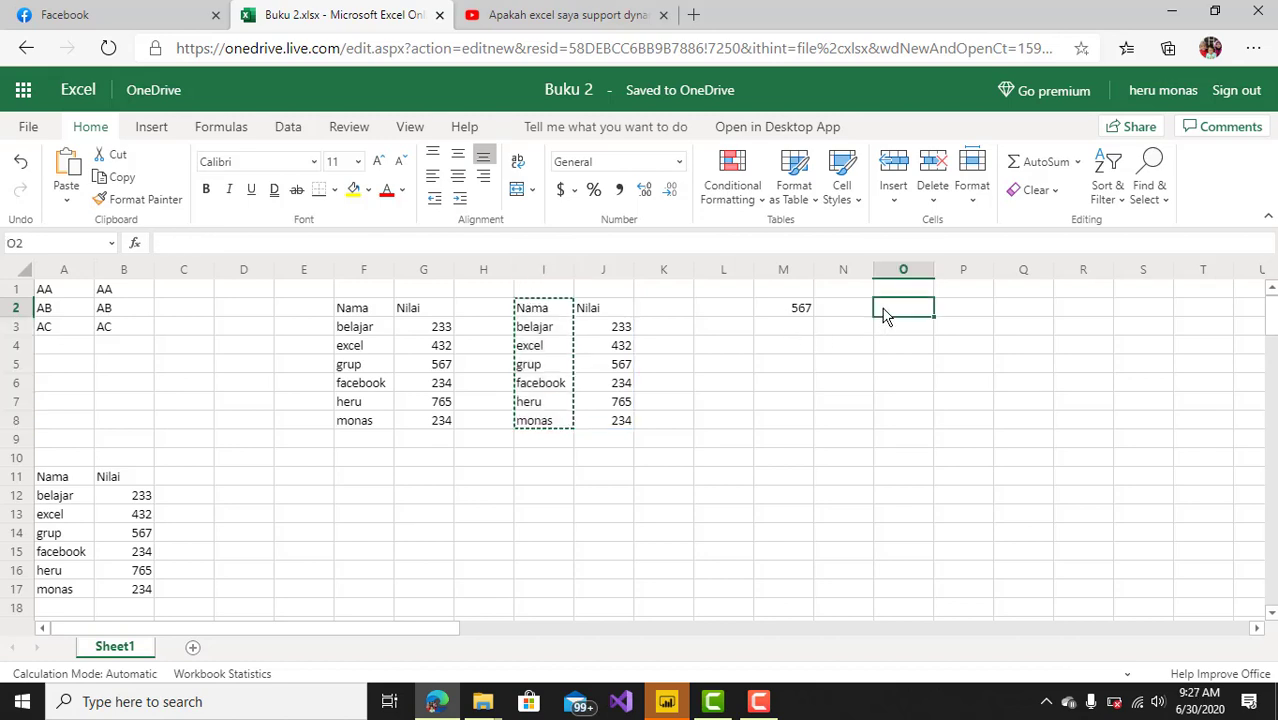
right_click(884, 316)
click(937, 478)
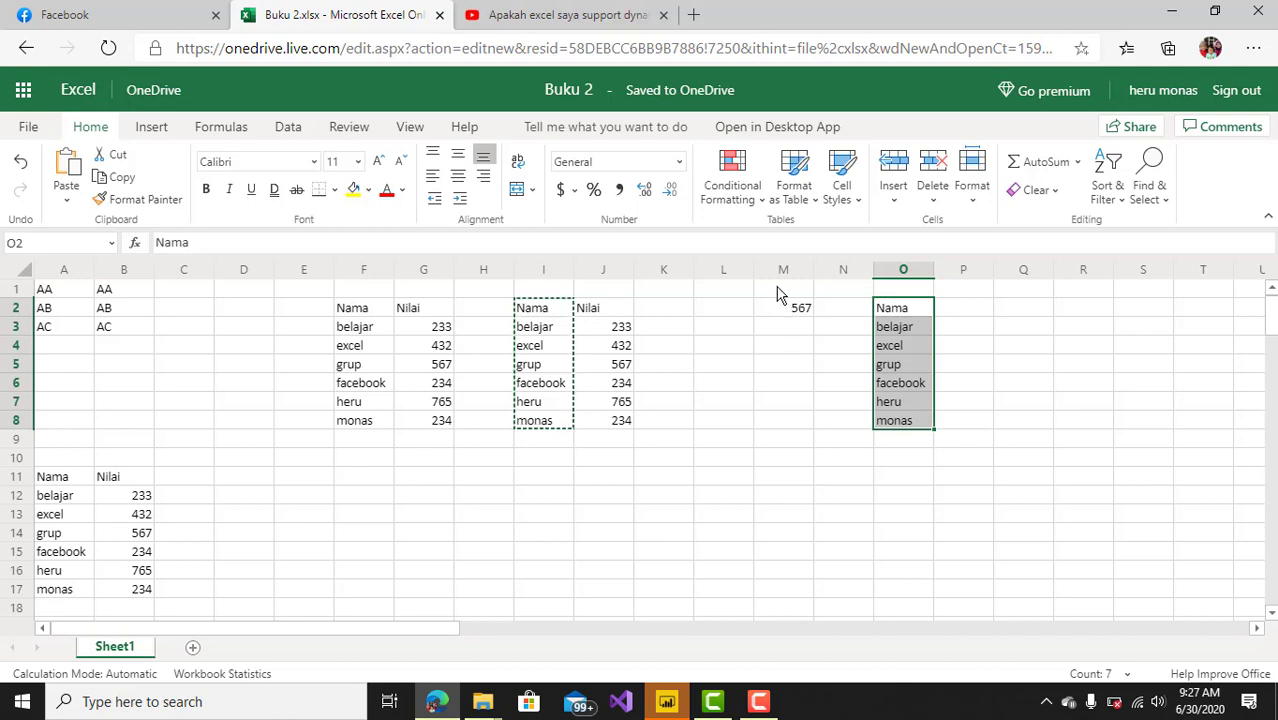
drag(779, 293, 898, 453)
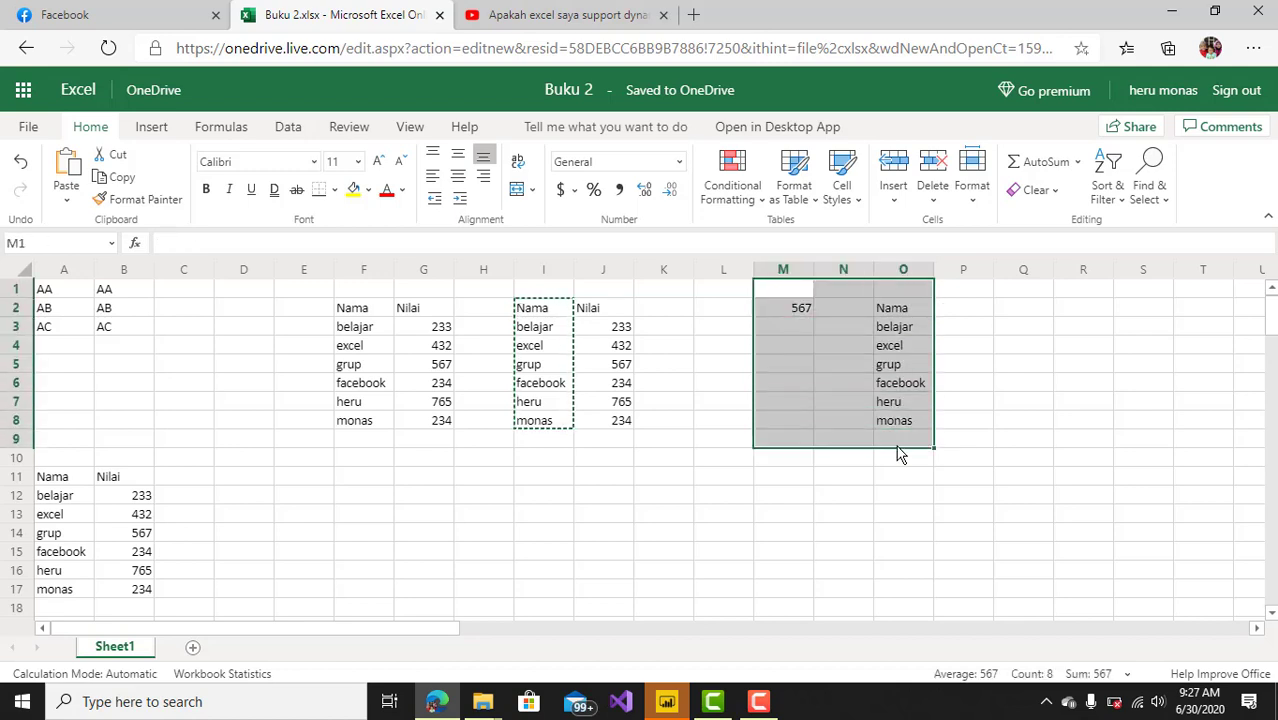
Delete the test values in M1:O9, leaving the spilled table intact.
key(Delete)
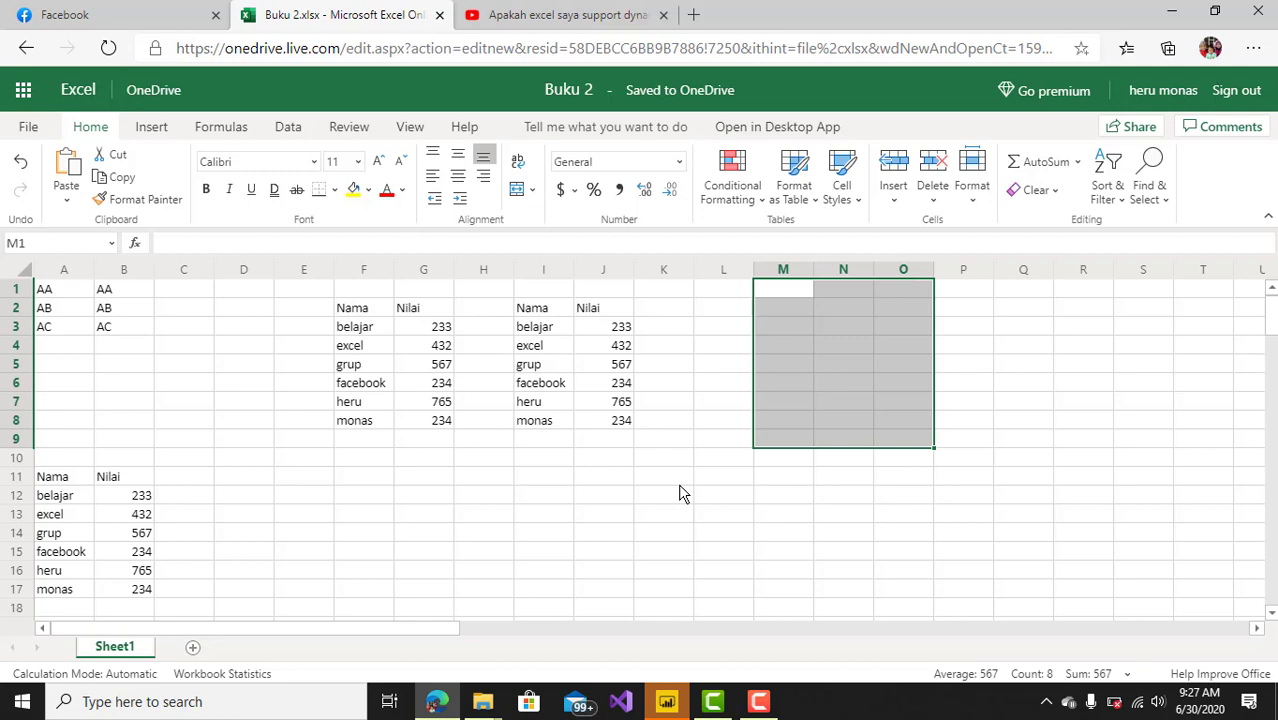
click(609, 514)
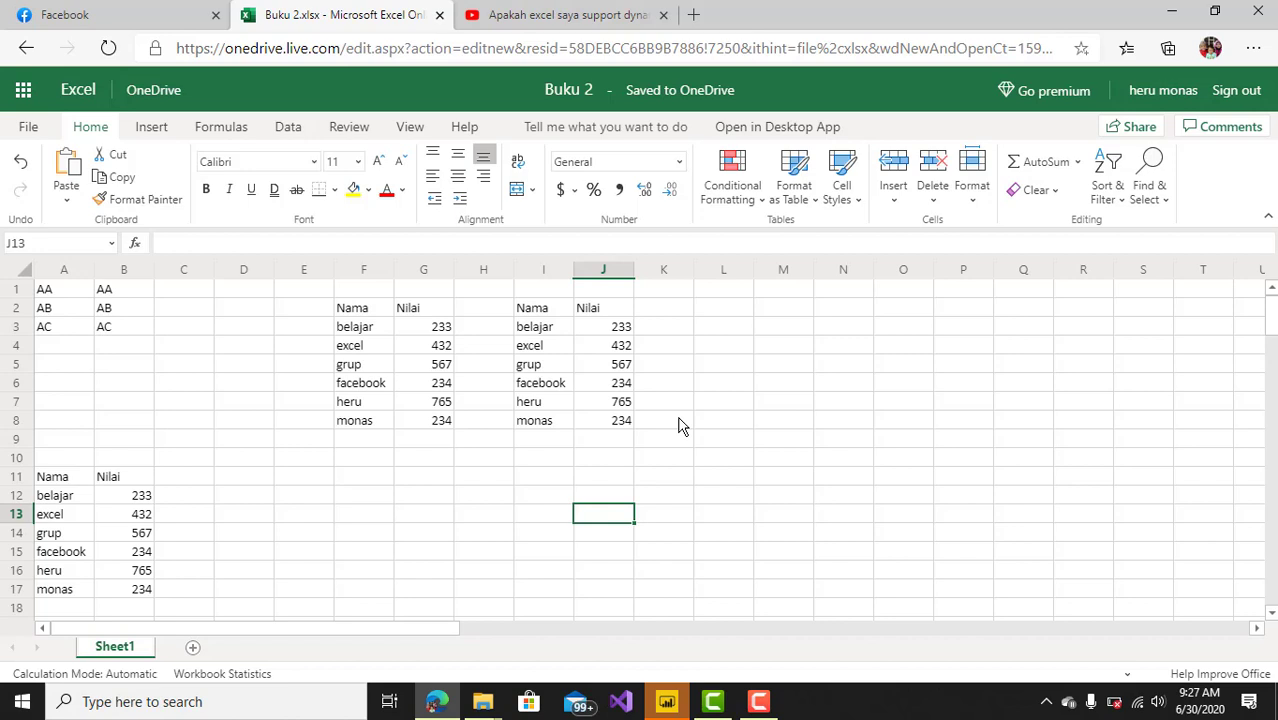
key(Down)
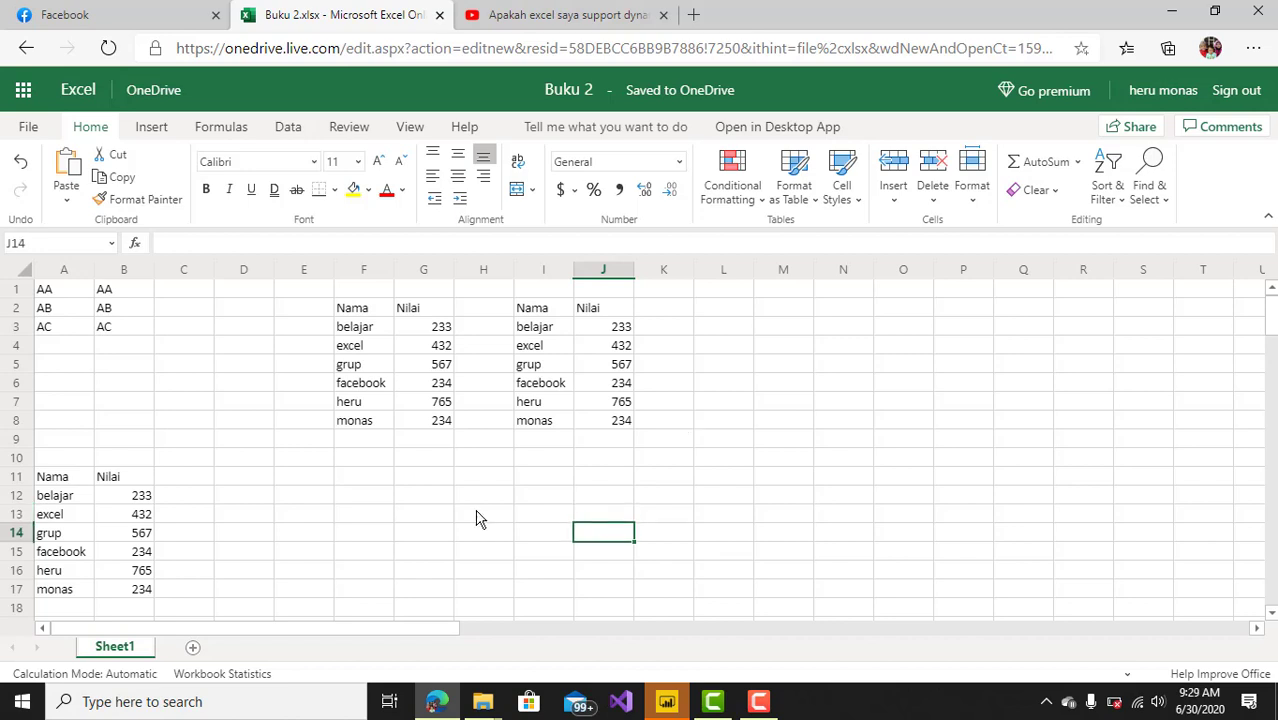
click(193, 500)
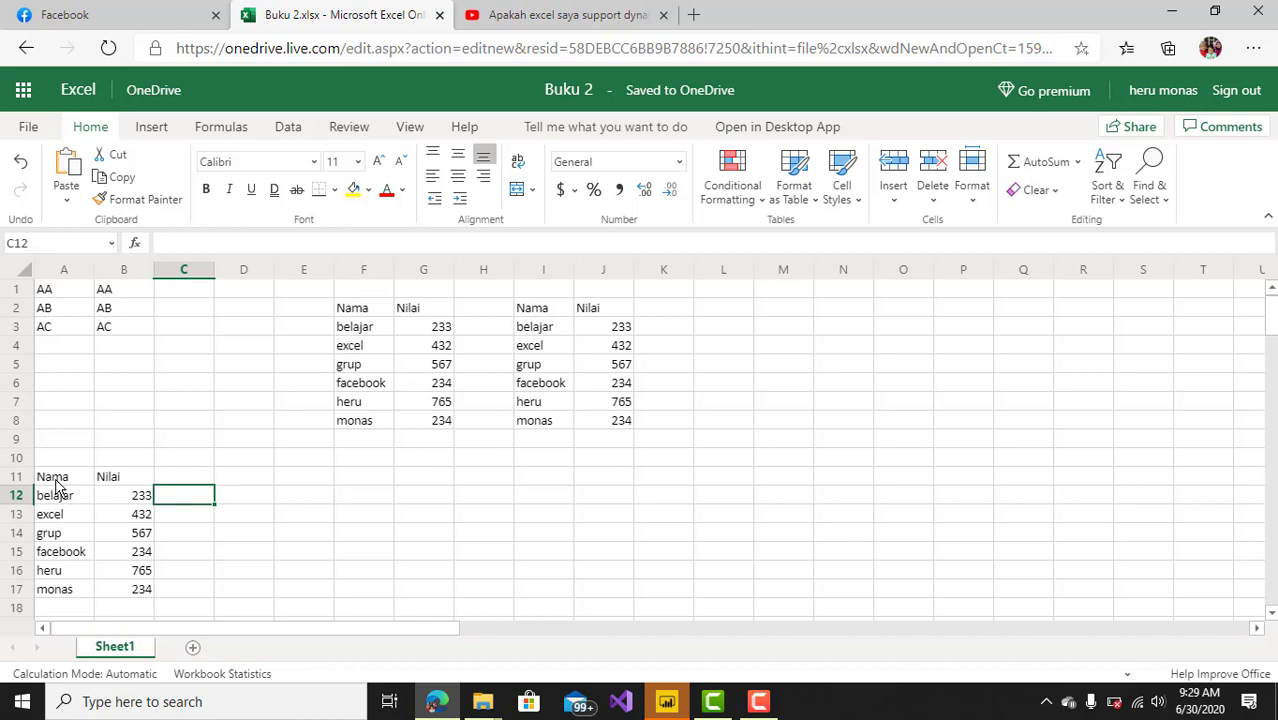
Format A11:B17 as a blue Medium-style table with headers.
mouse_move(57, 481)
mouse_down()
mouse_move(123, 488)
mouse_move(128, 596)
mouse_up()
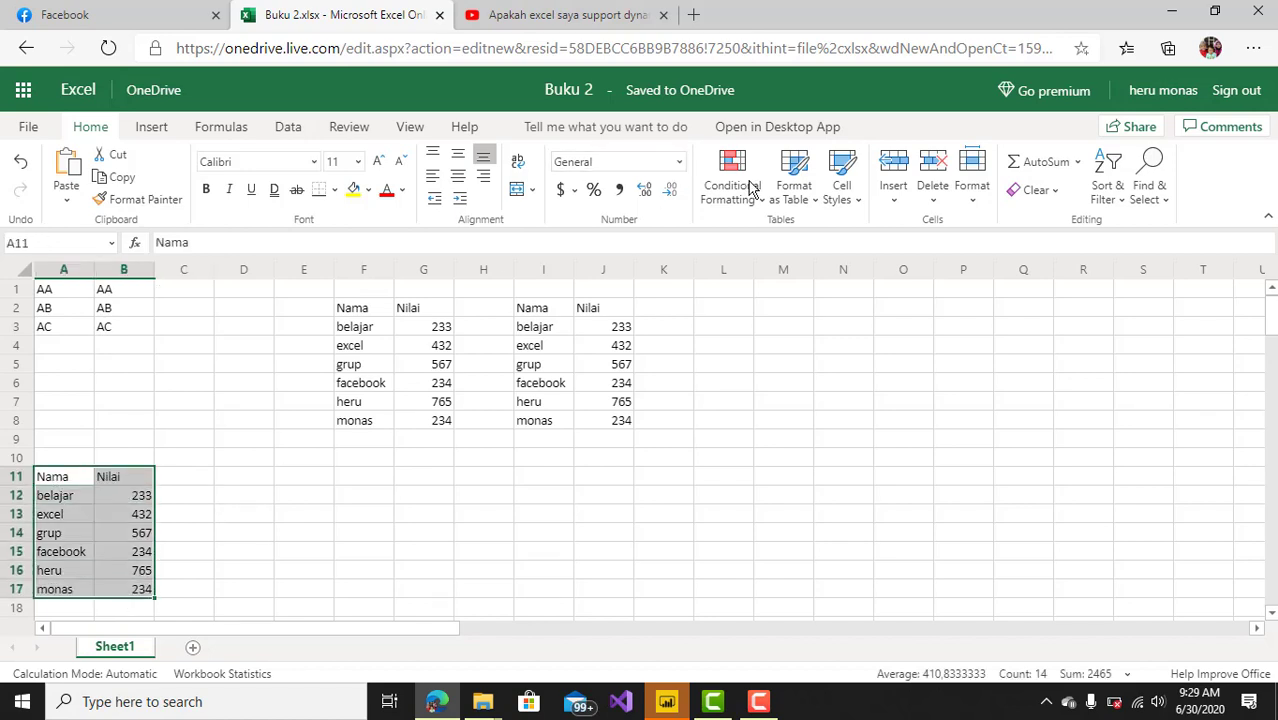
click(800, 198)
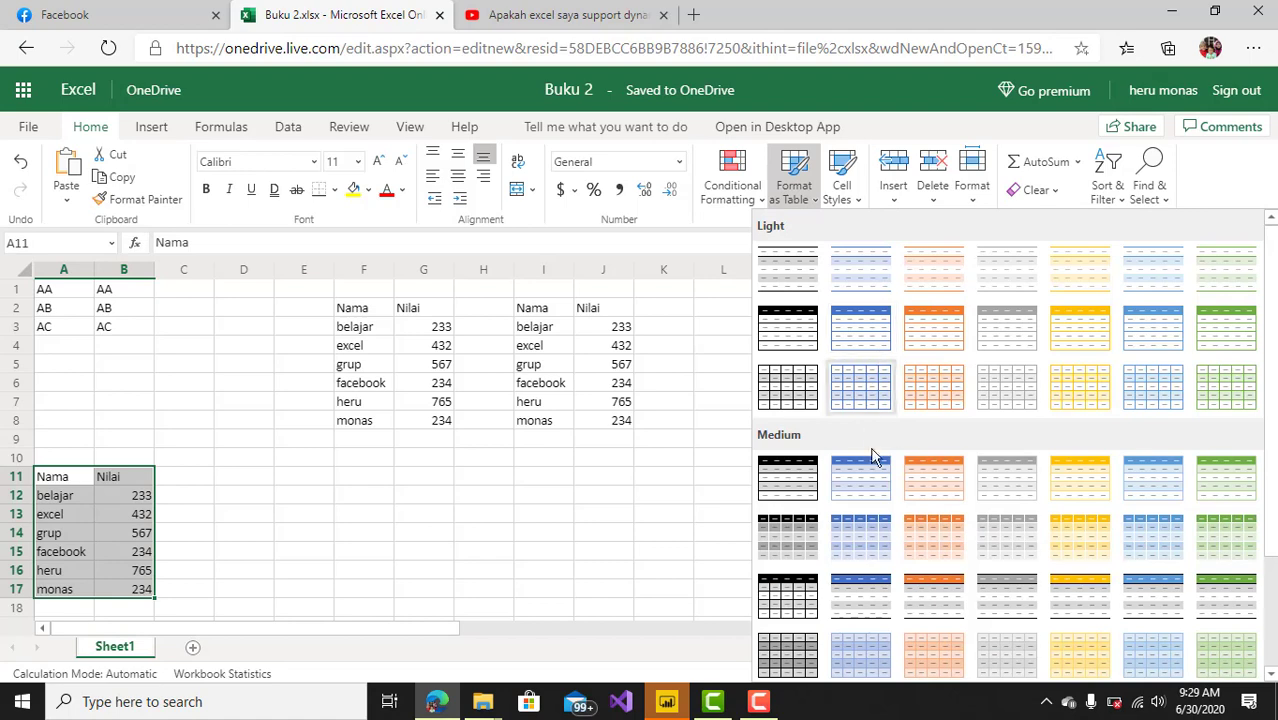
click(884, 533)
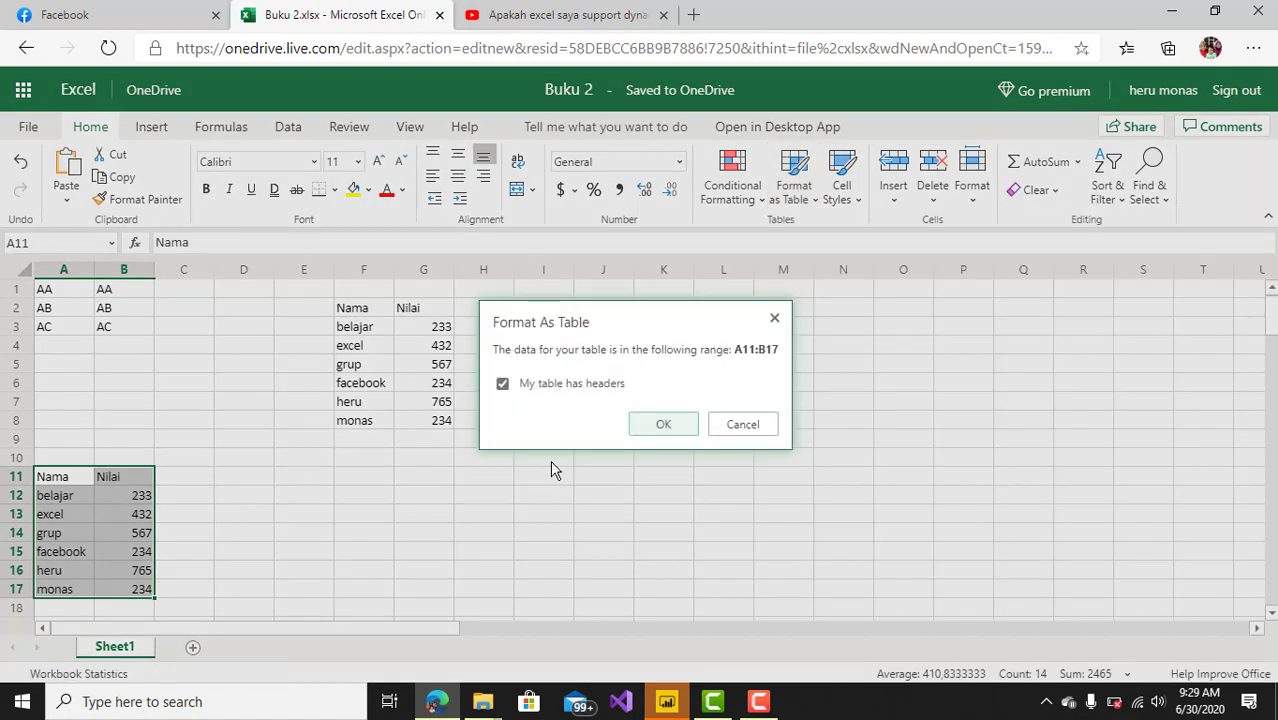
click(660, 424)
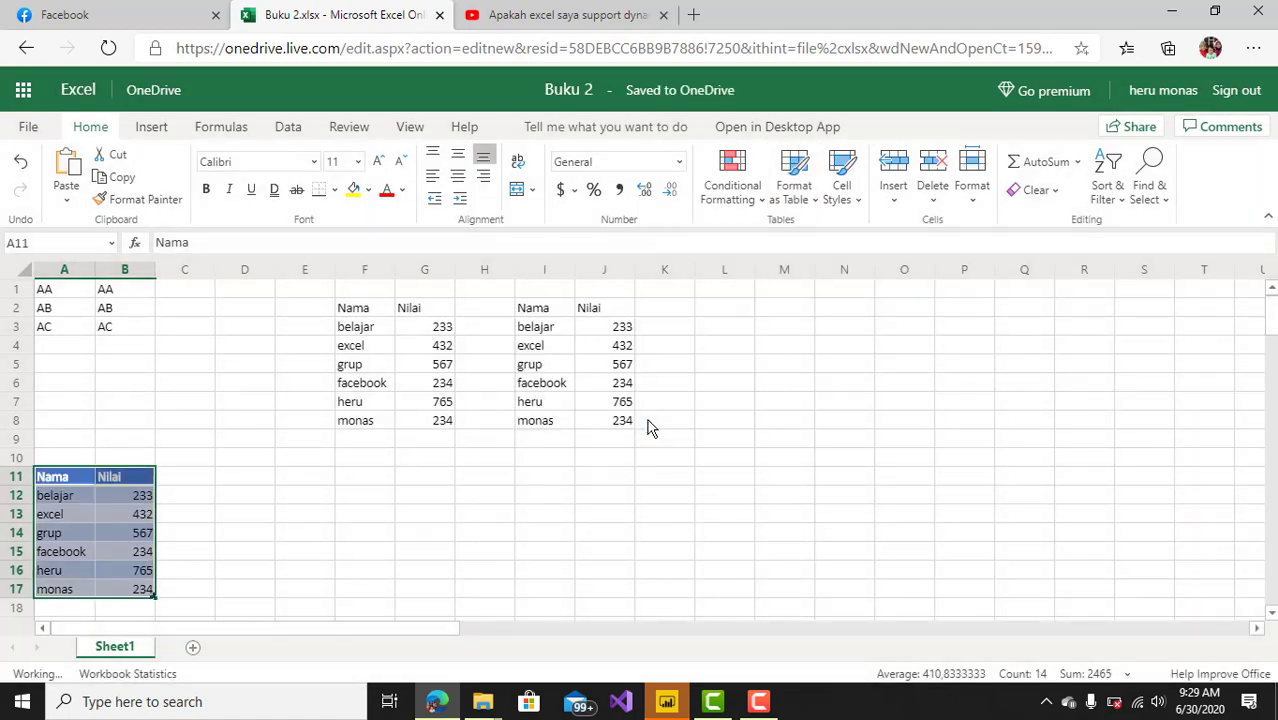
click(179, 517)
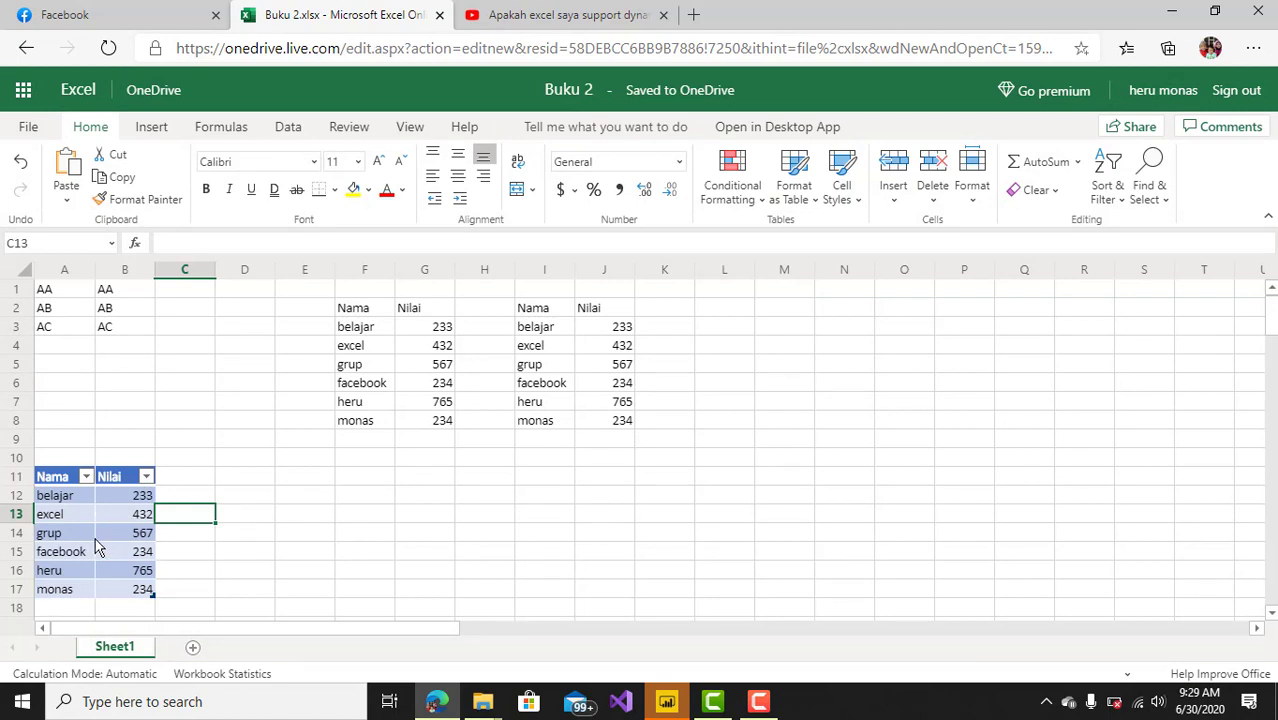
click(301, 502)
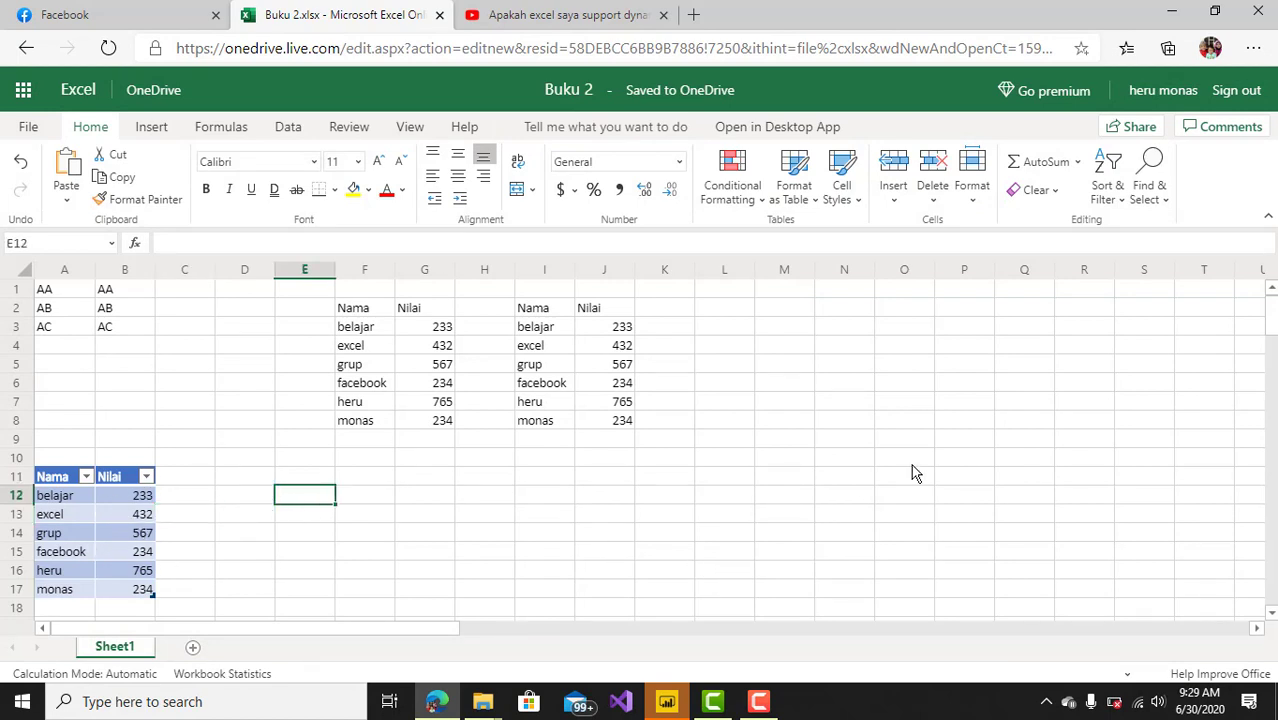
Enter =A12:B17 in D12 to spill the six table rows into D12:E17.
scroll(815, 485, down, 2)
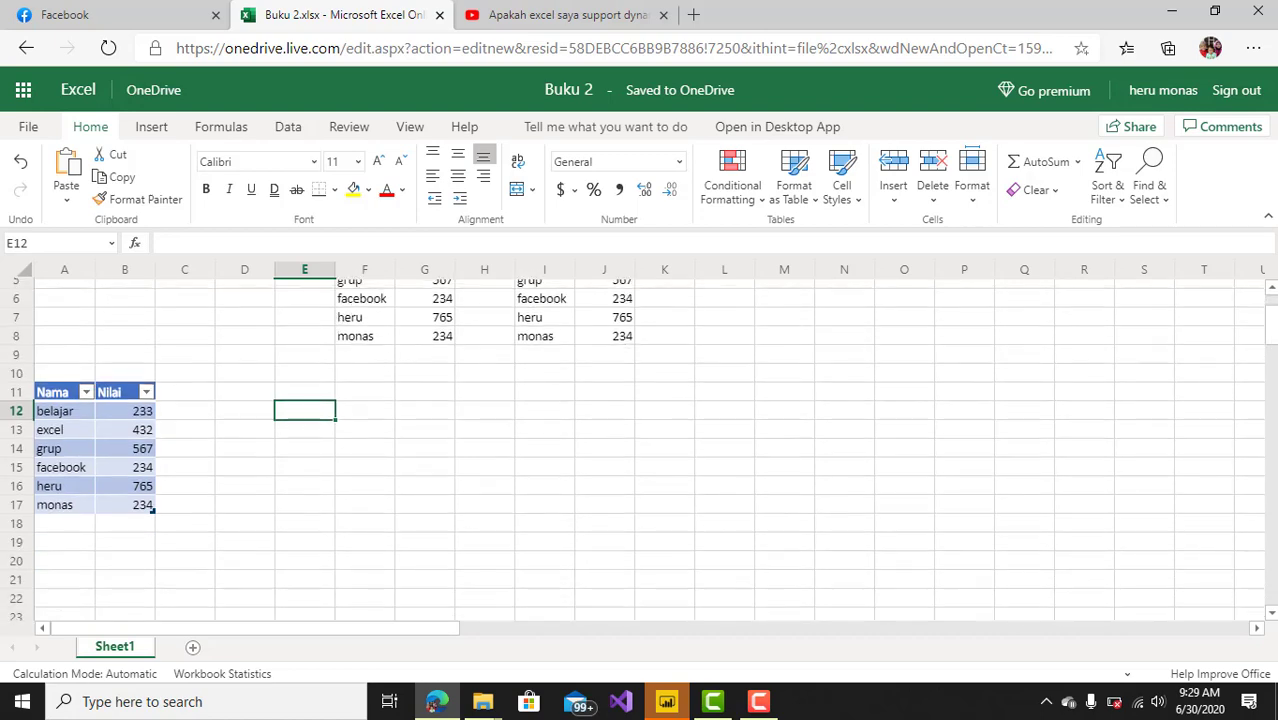
scroll(815, 485, down, 1)
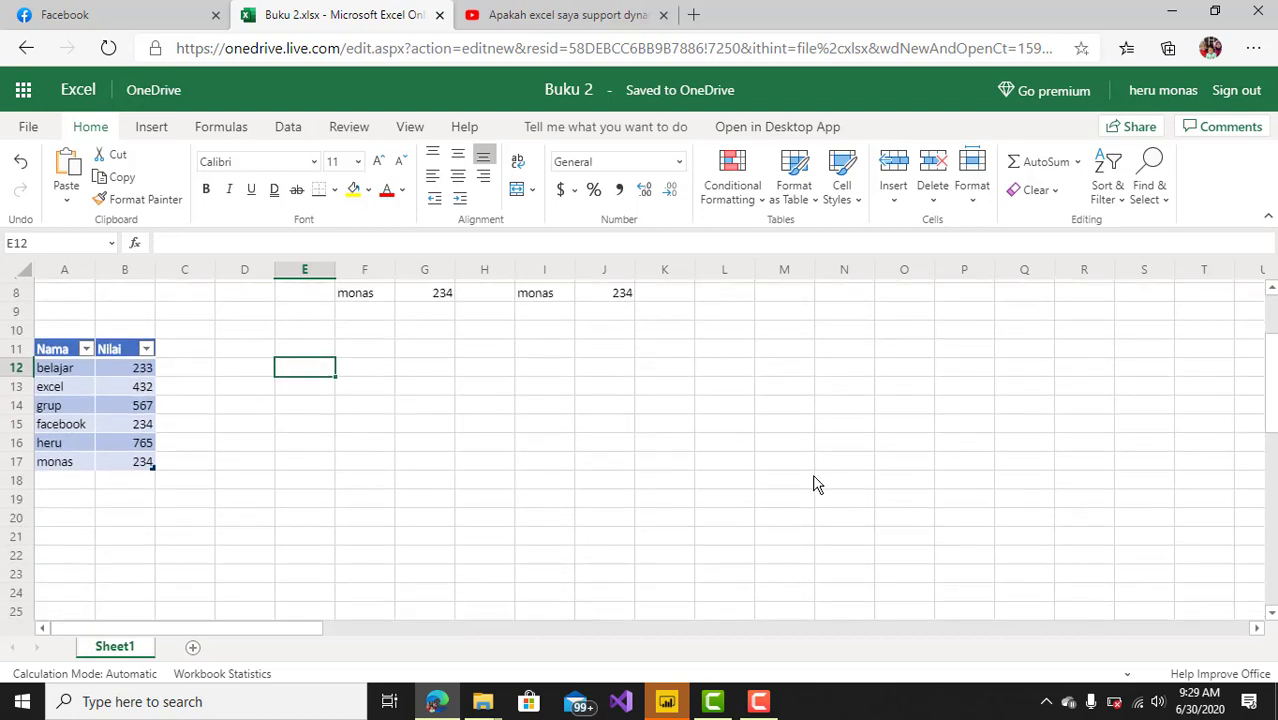
click(258, 374)
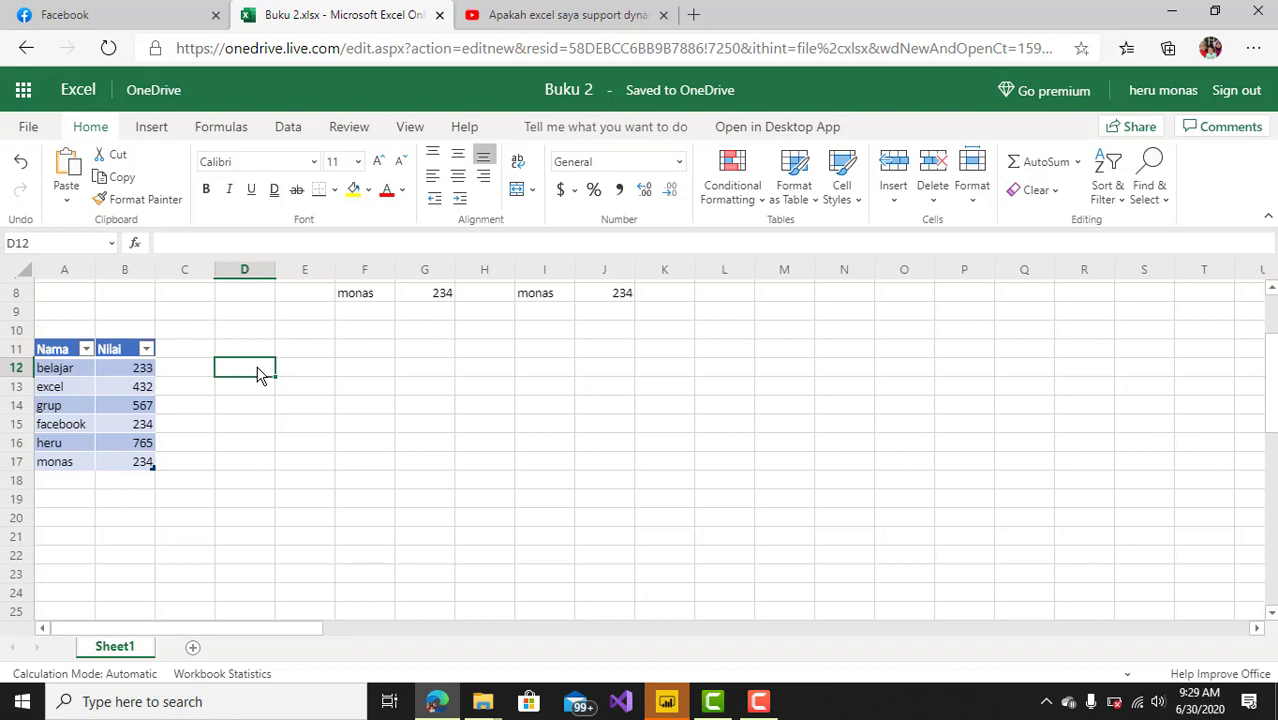
text(=)
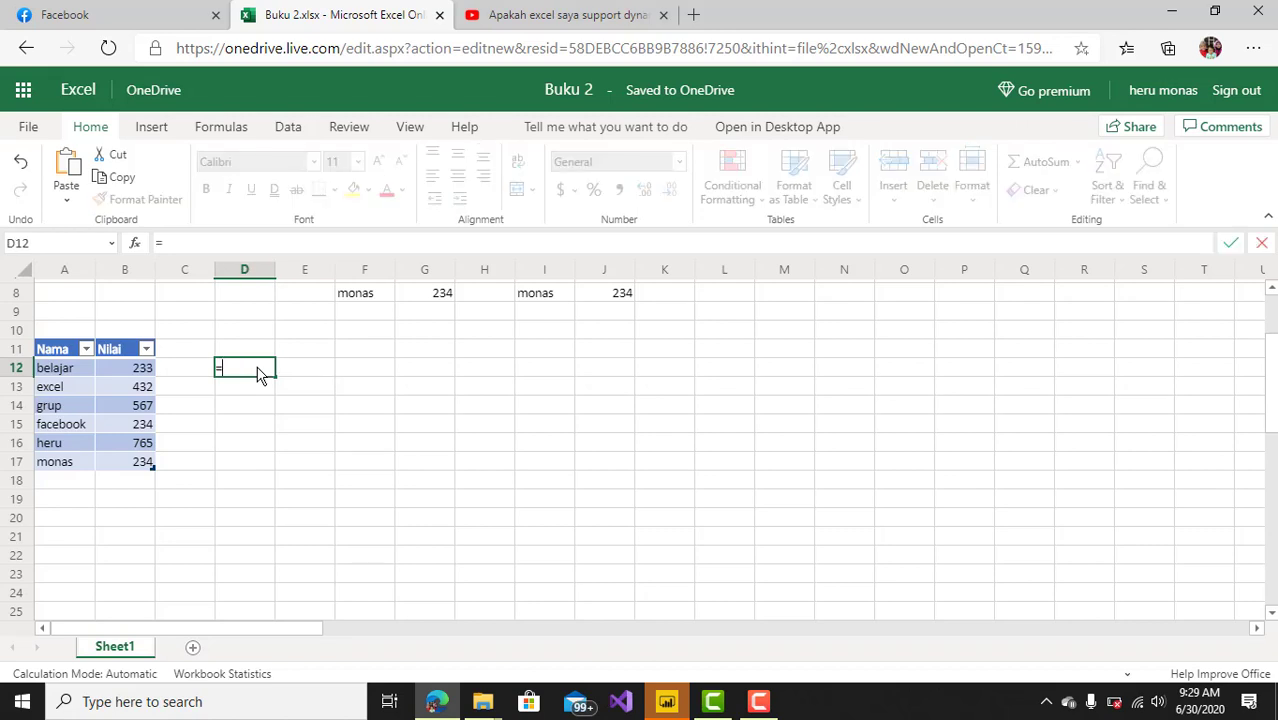
mouse_move(65, 372)
mouse_down()
mouse_move(98, 378)
mouse_move(100, 466)
mouse_up()
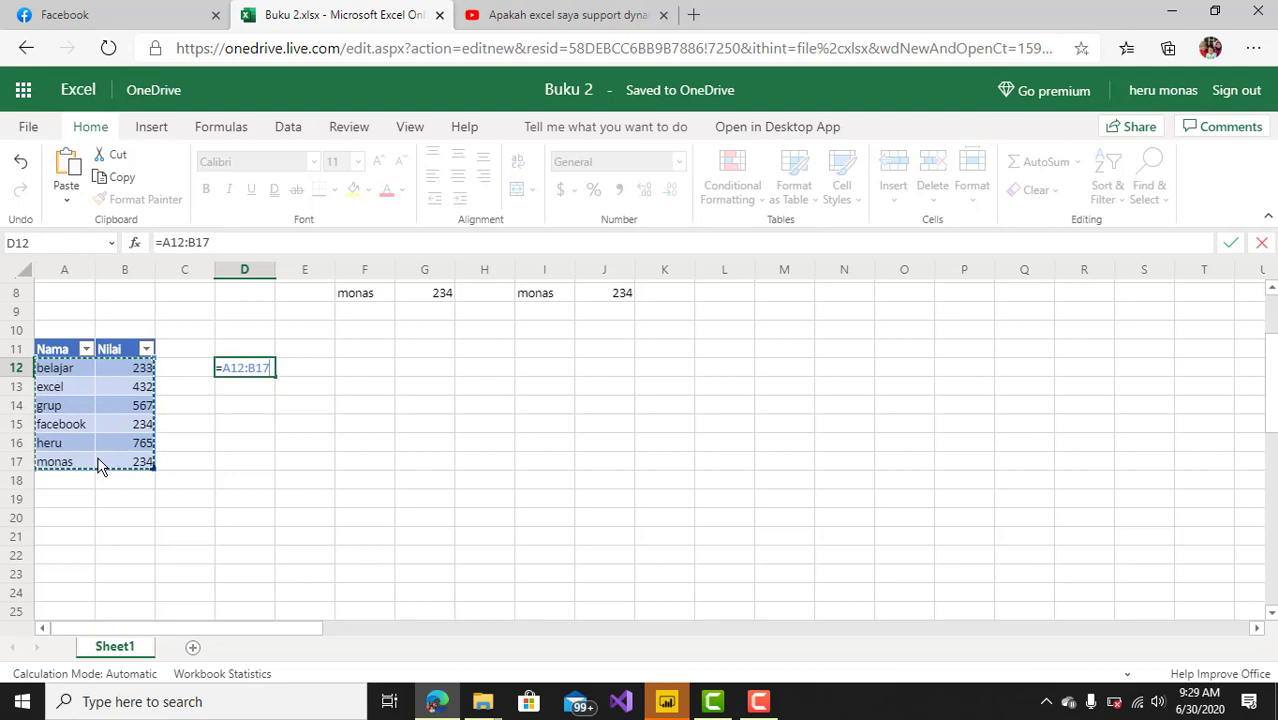
key(Return)
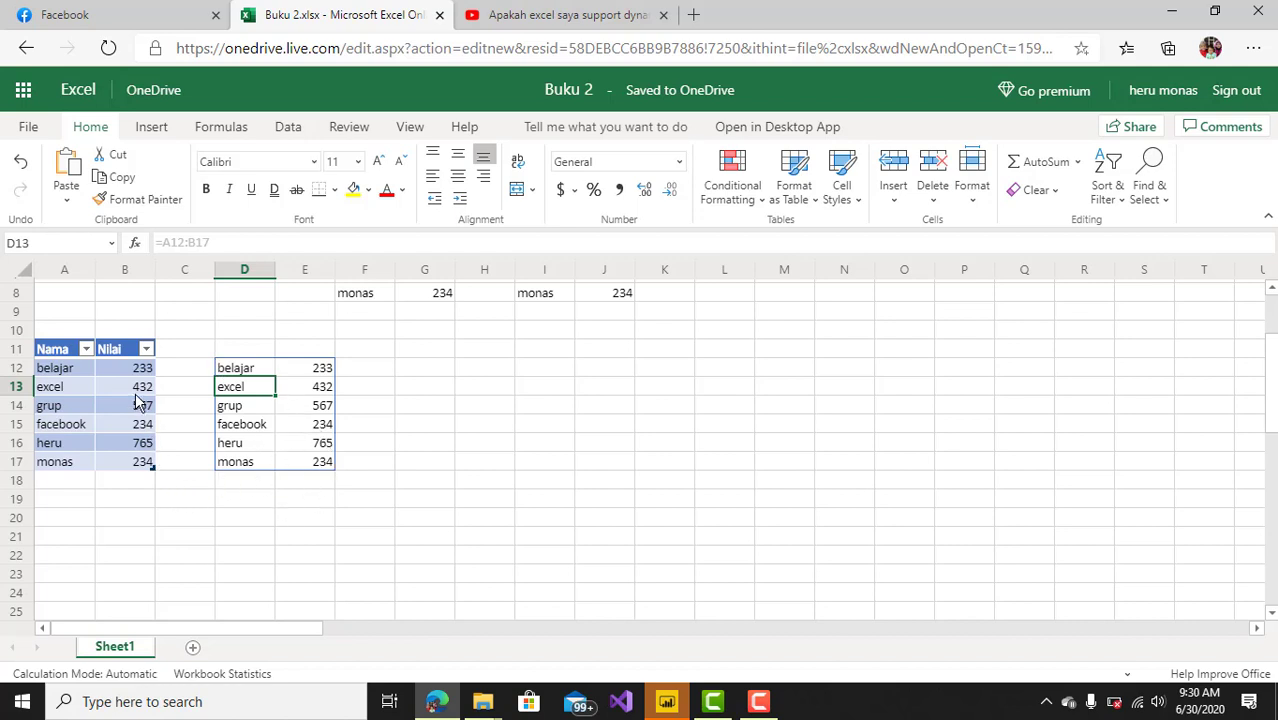
click(77, 485)
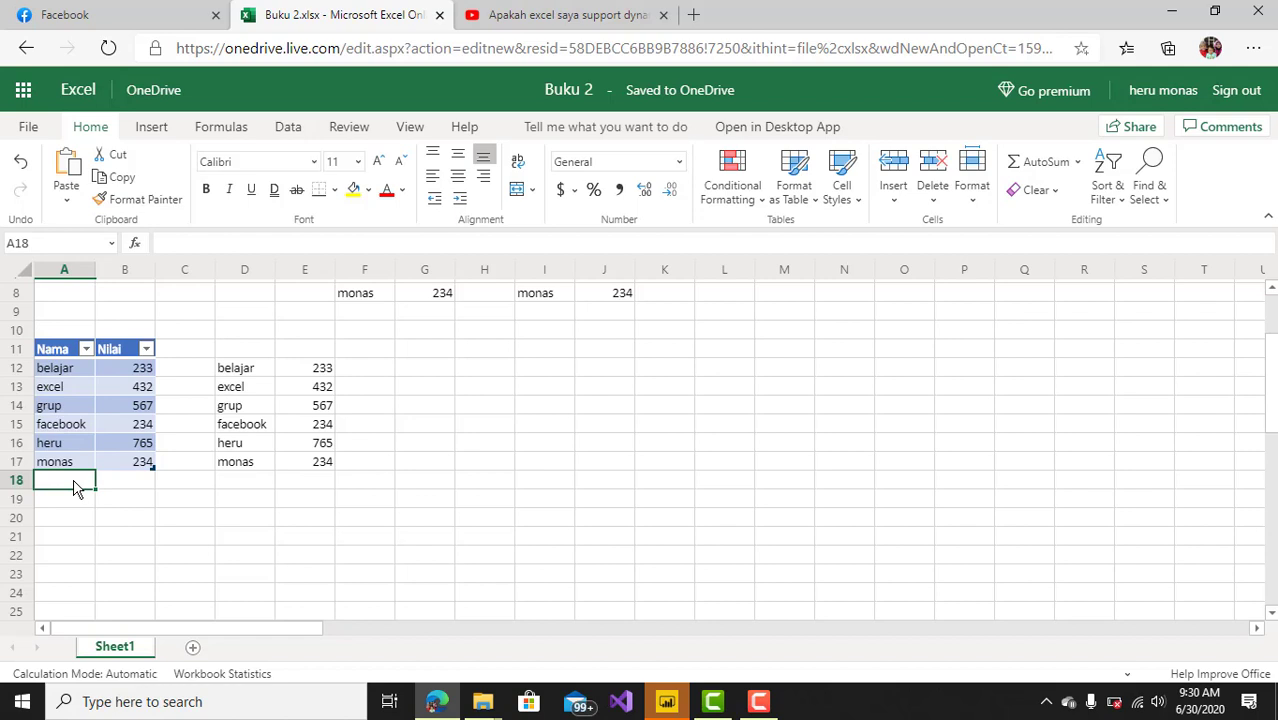
Add a new table row VBA with Nilai 234 below the Nama/Nilai table.
text(VBA)
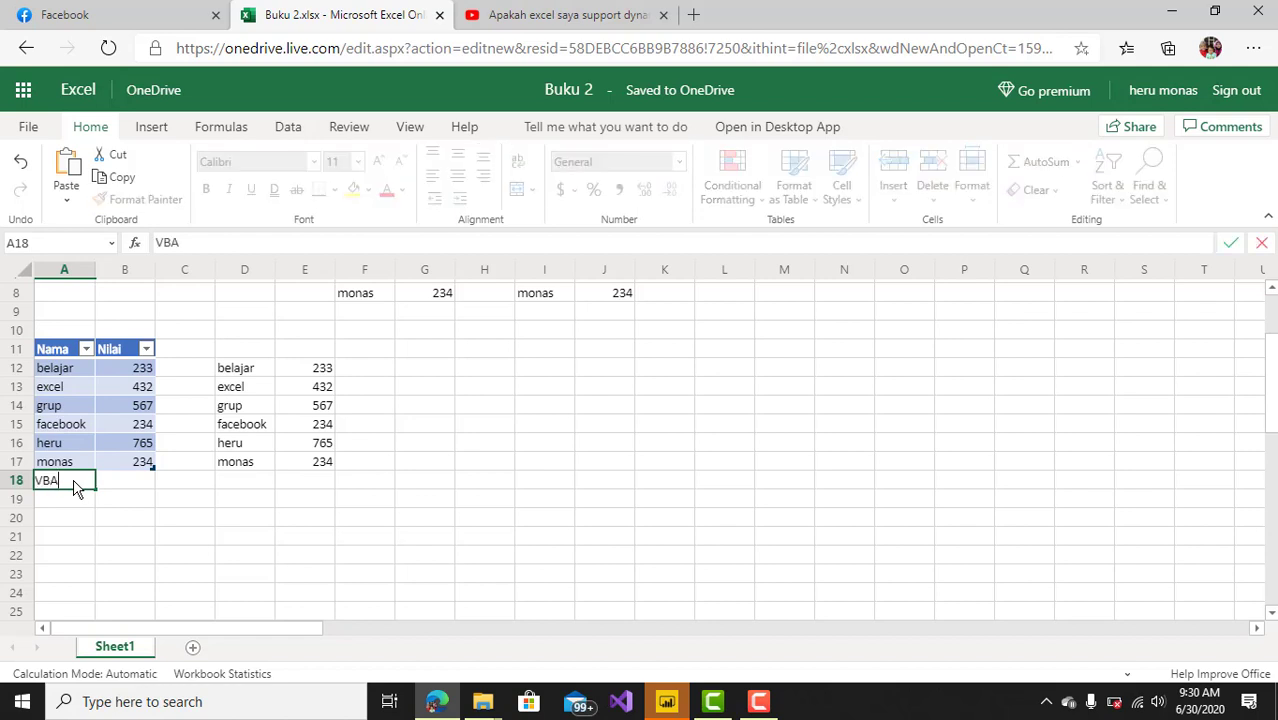
key(Tab)
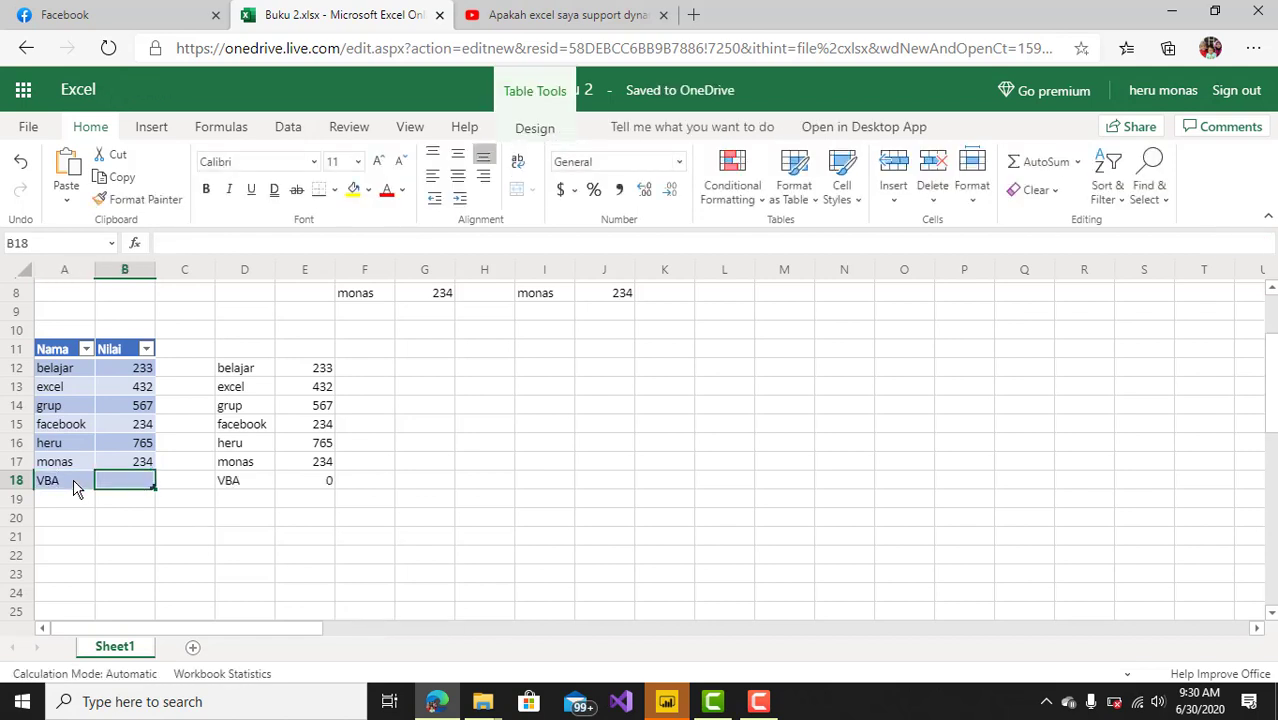
text(2)
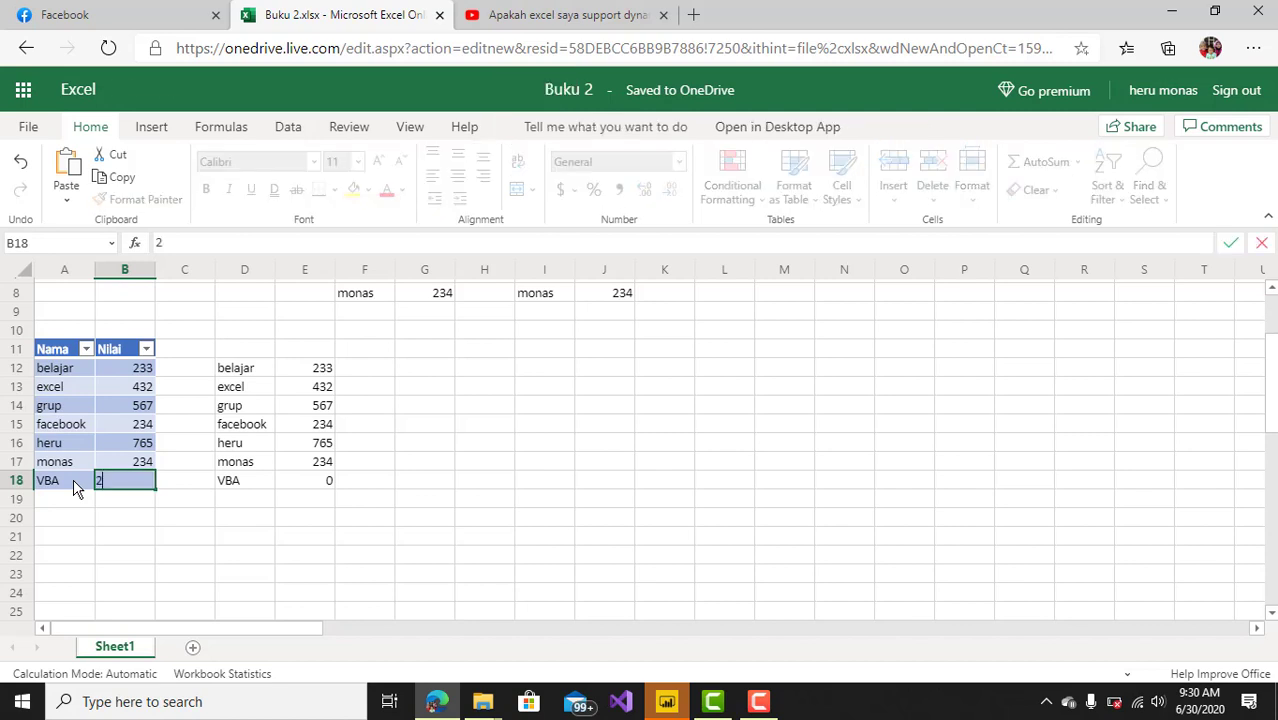
text(34)
click(163, 517)
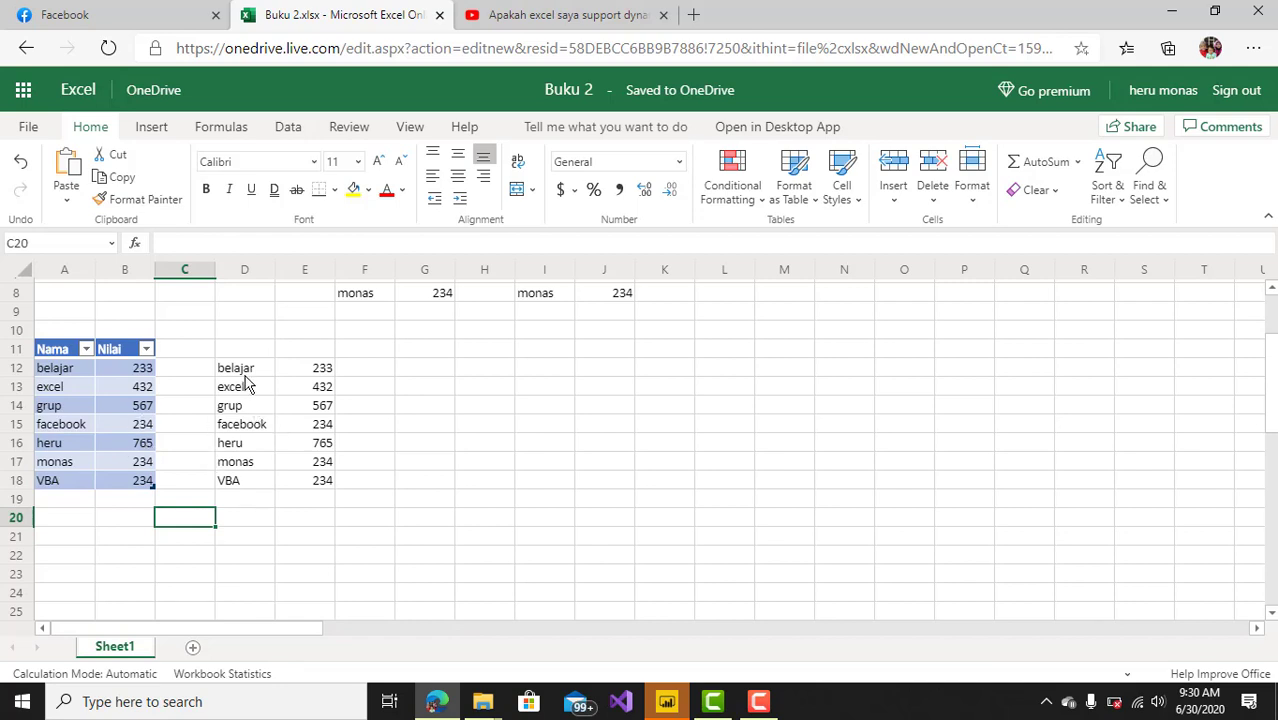
Add coba and coba2 rows, confirming D12's spill formula grows to =A12:B20.
click(61, 507)
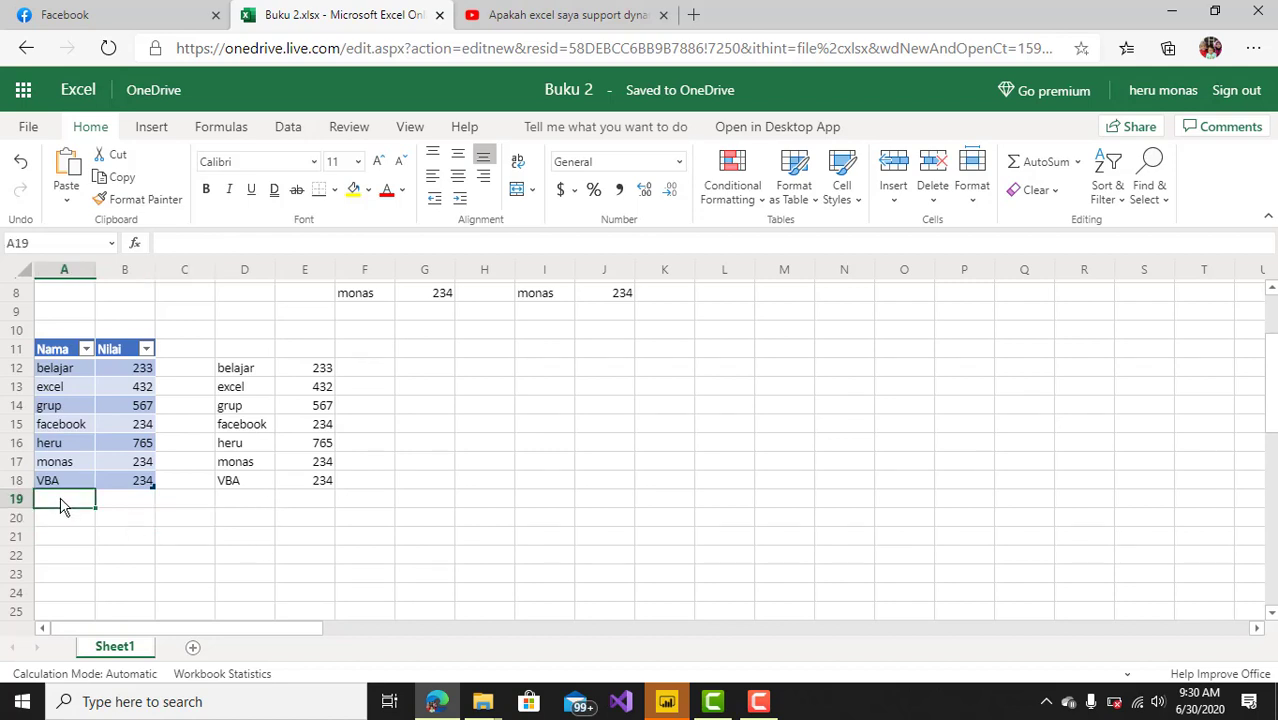
text(coba)
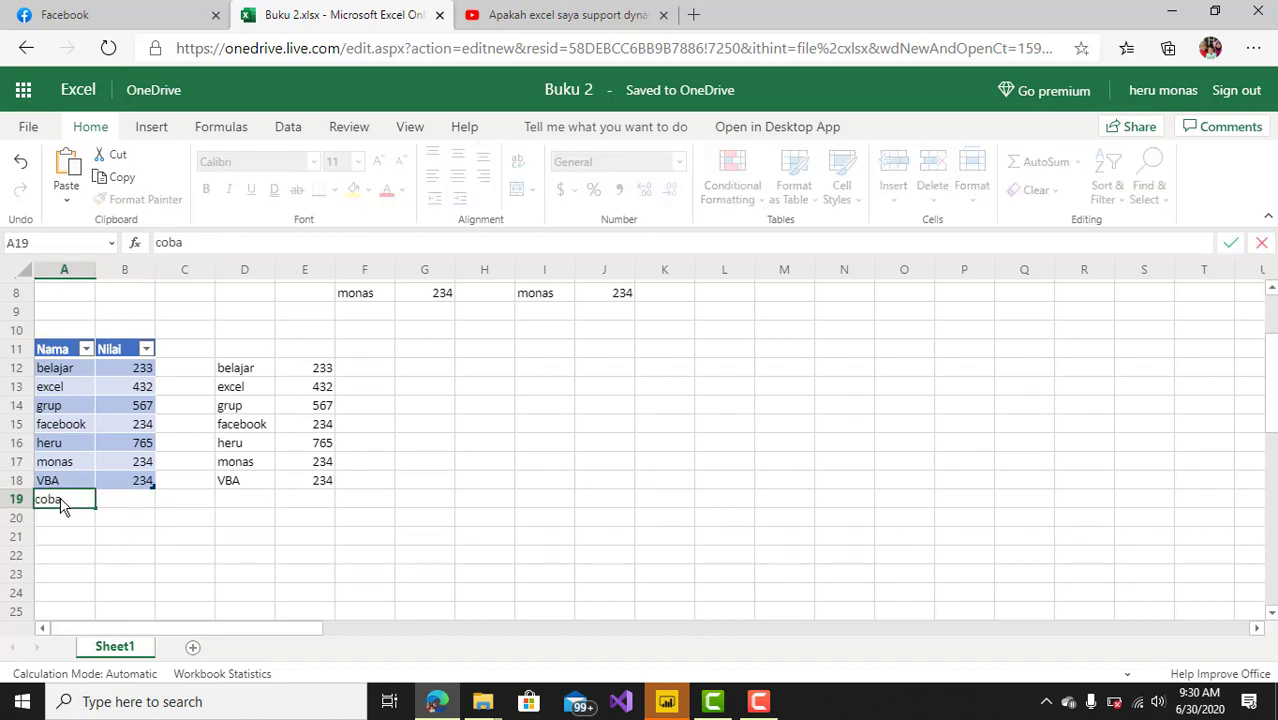
key(Return)
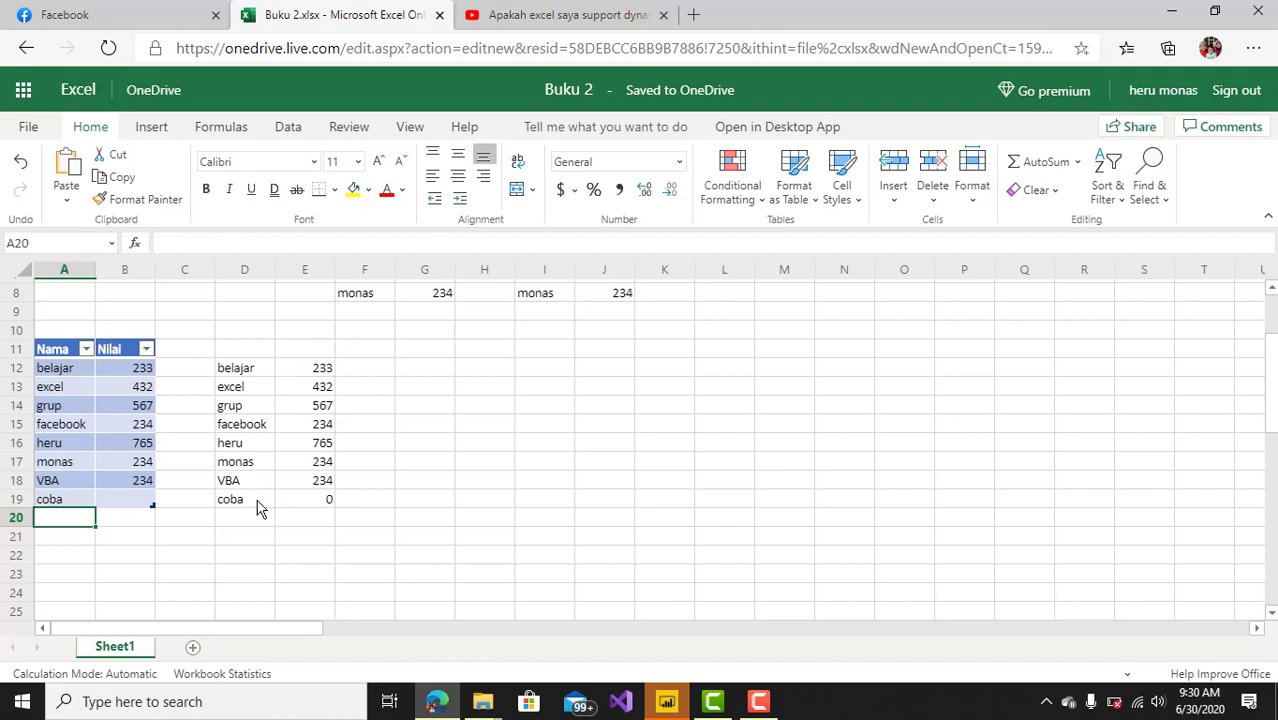
click(258, 371)
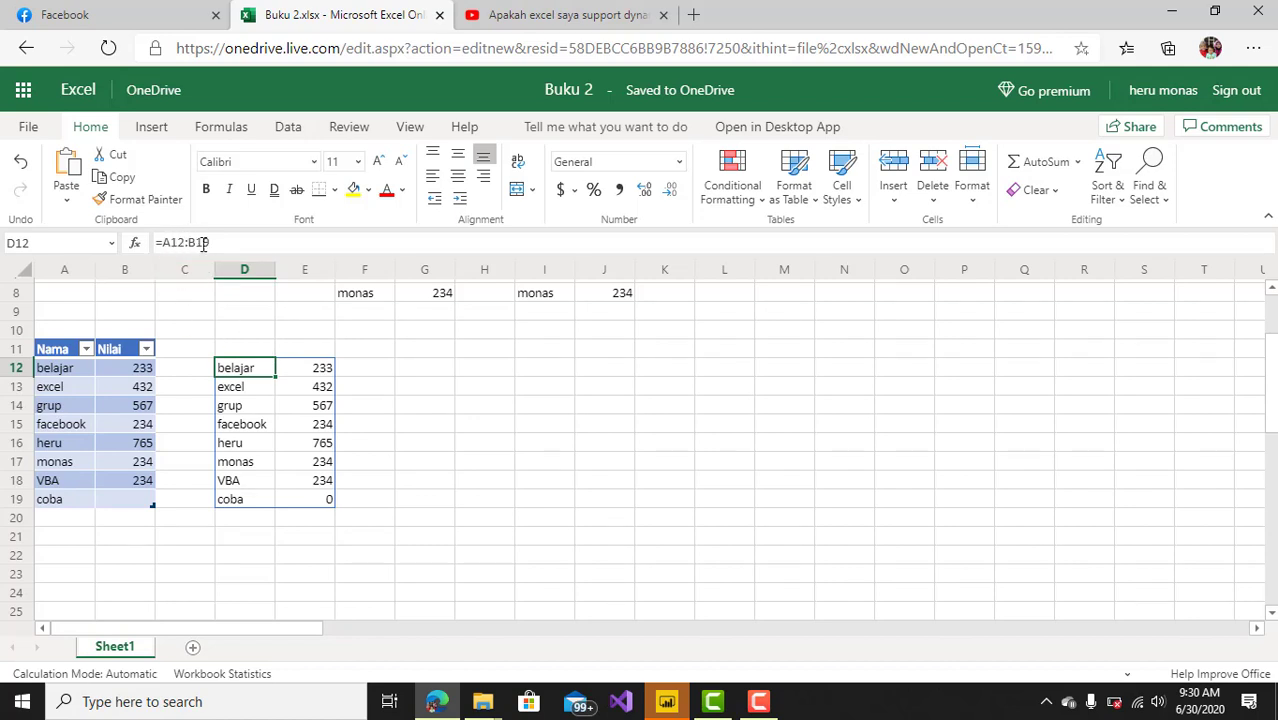
click(75, 524)
text(c)
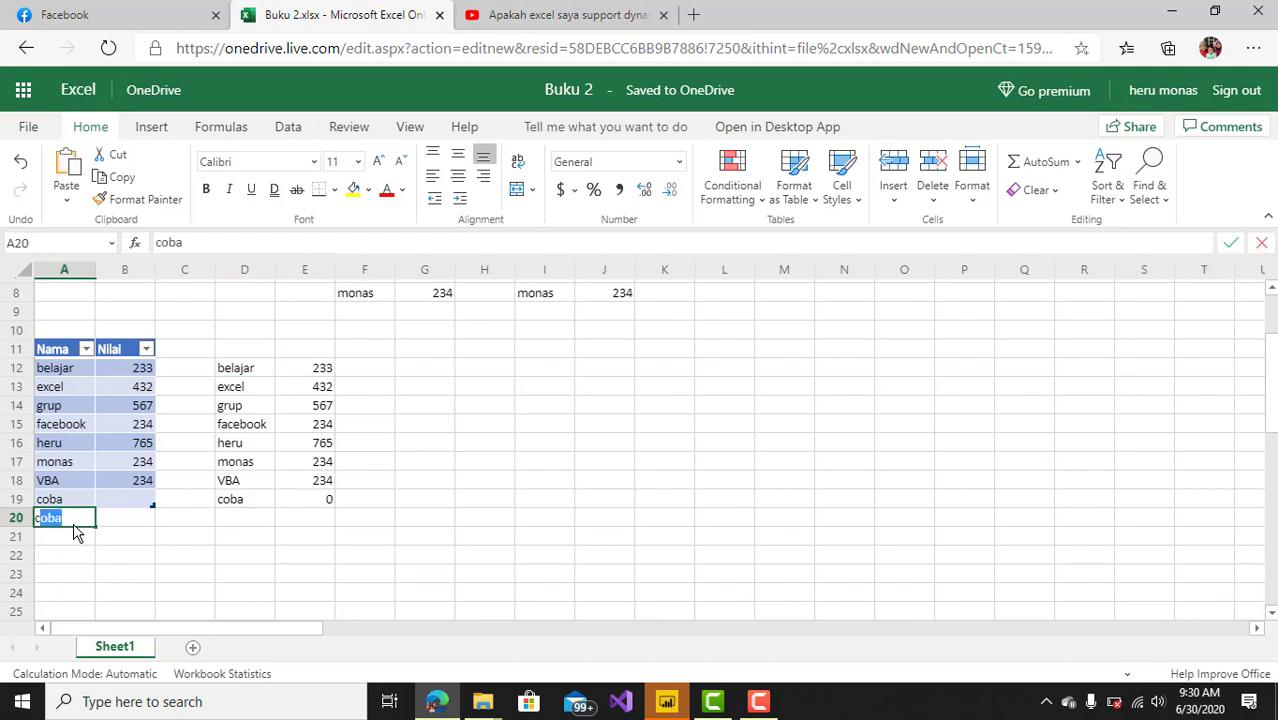
text(oba2)
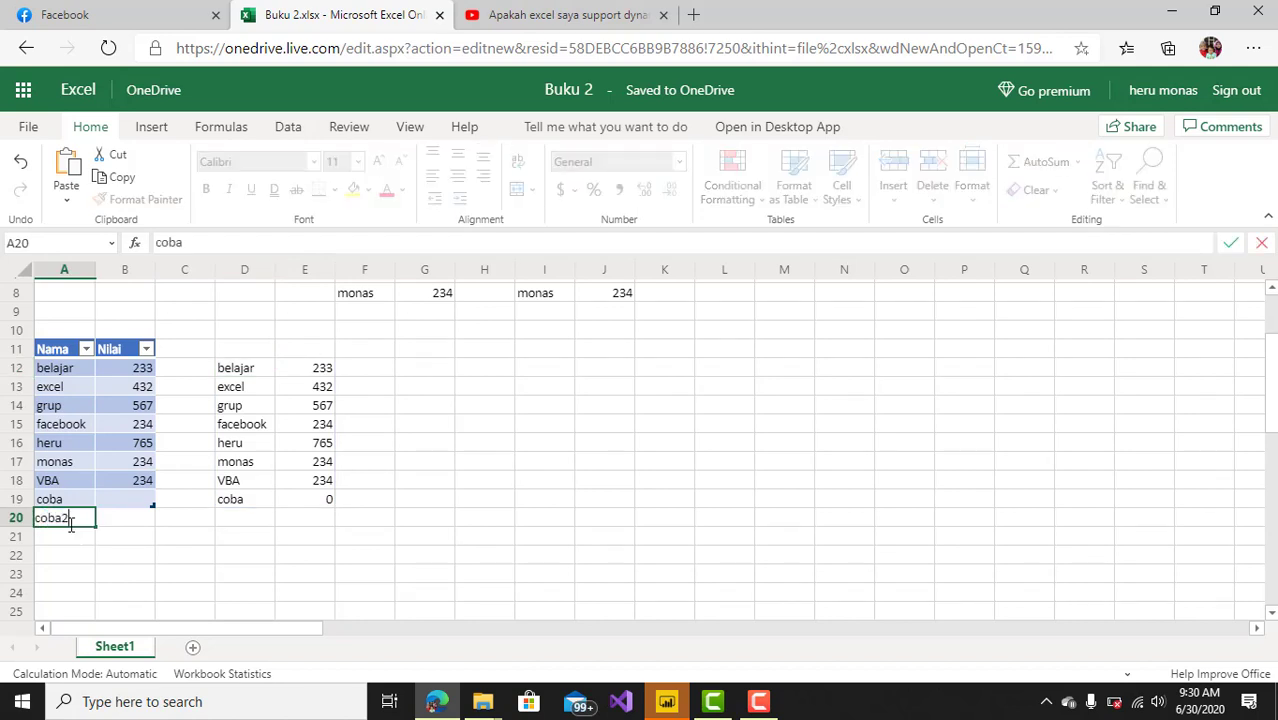
key(Return)
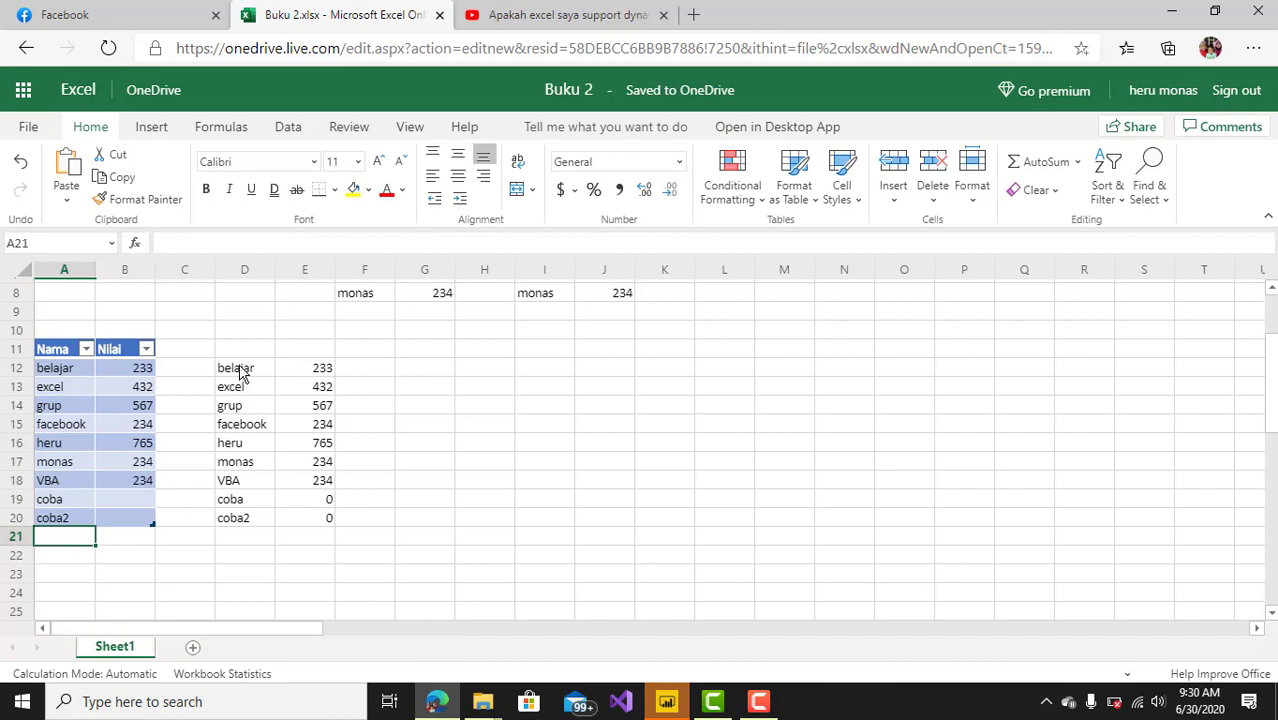
click(240, 372)
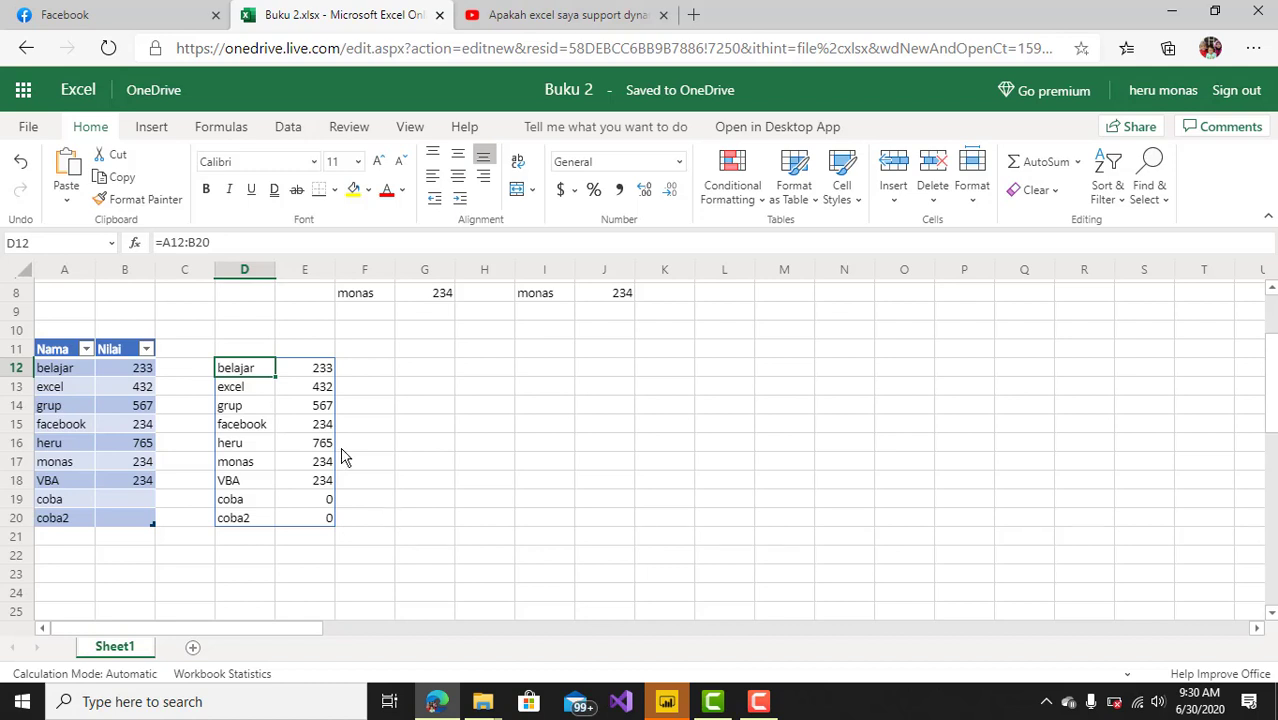
click(357, 404)
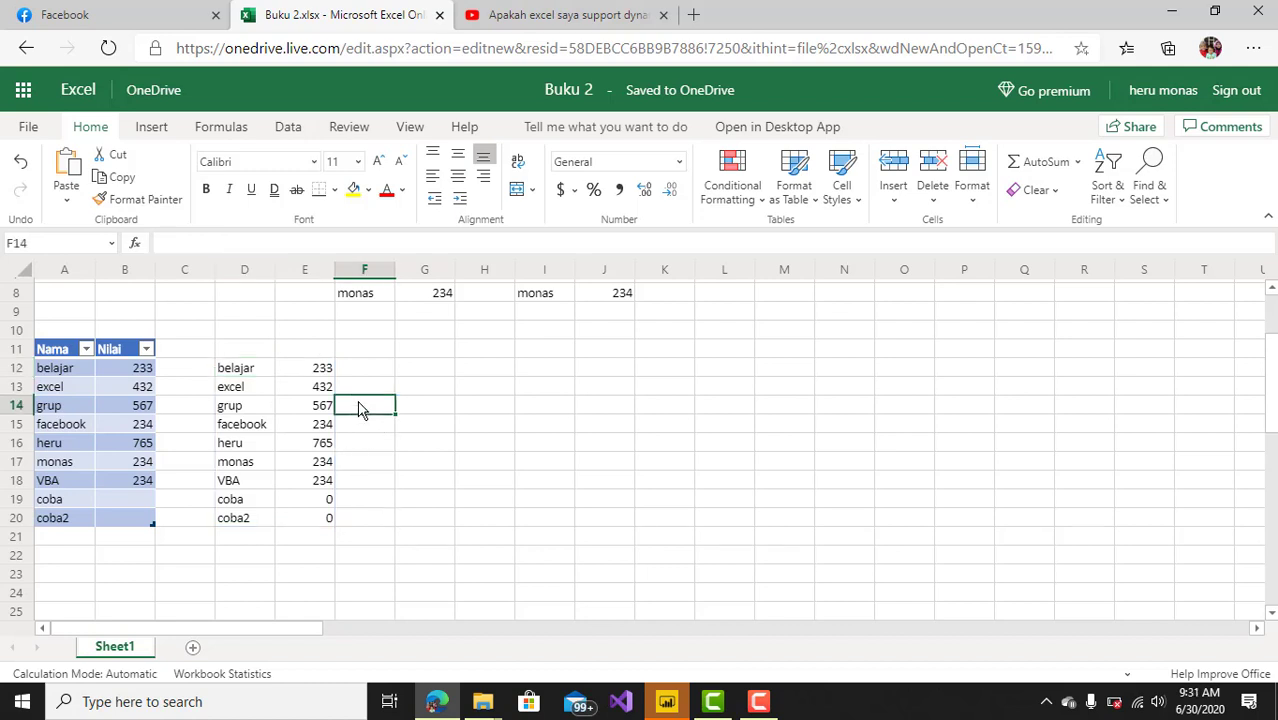
click(226, 338)
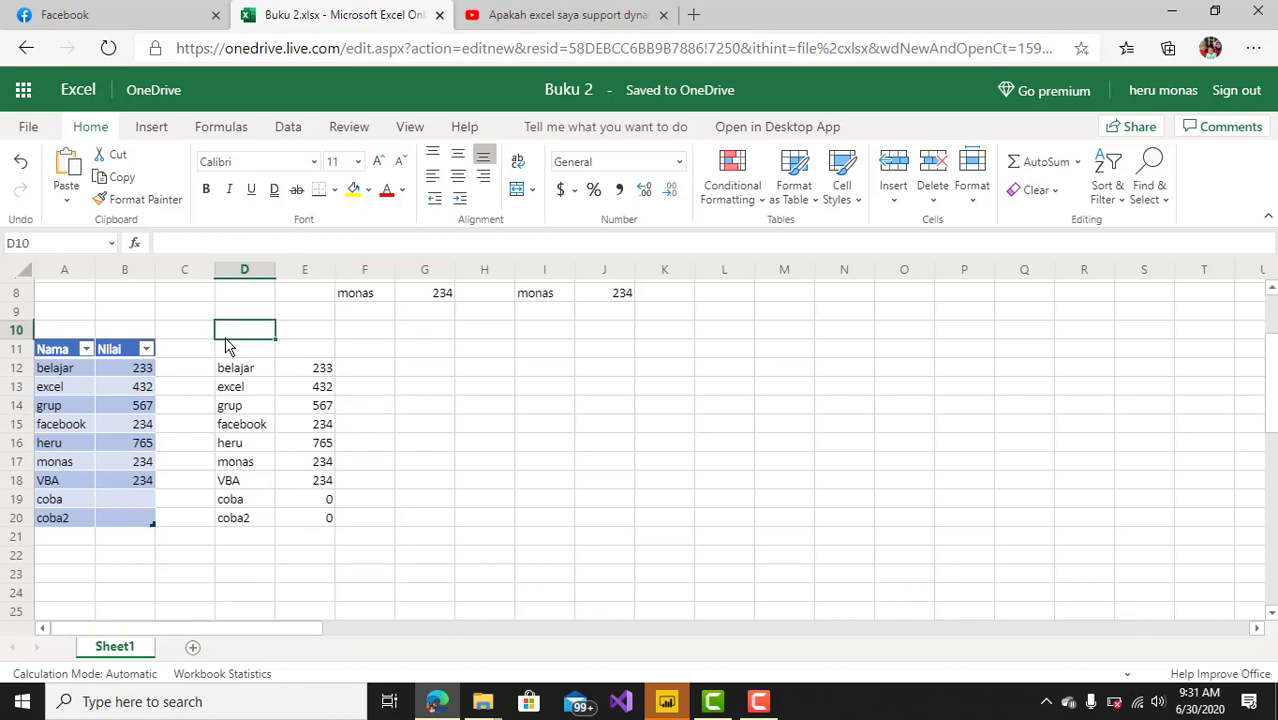
Delete the spill formula by clearing D10:E21, leaving D12:E20 empty.
drag(233, 340, 318, 540)
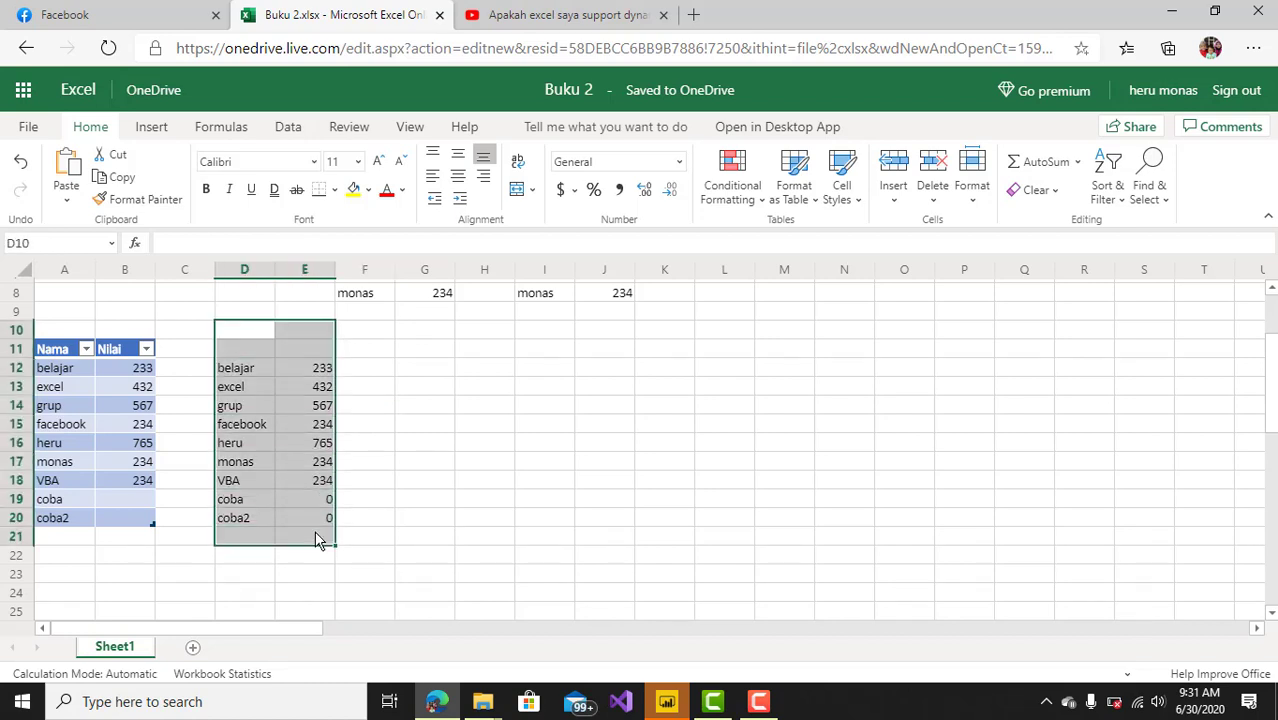
key(Delete)
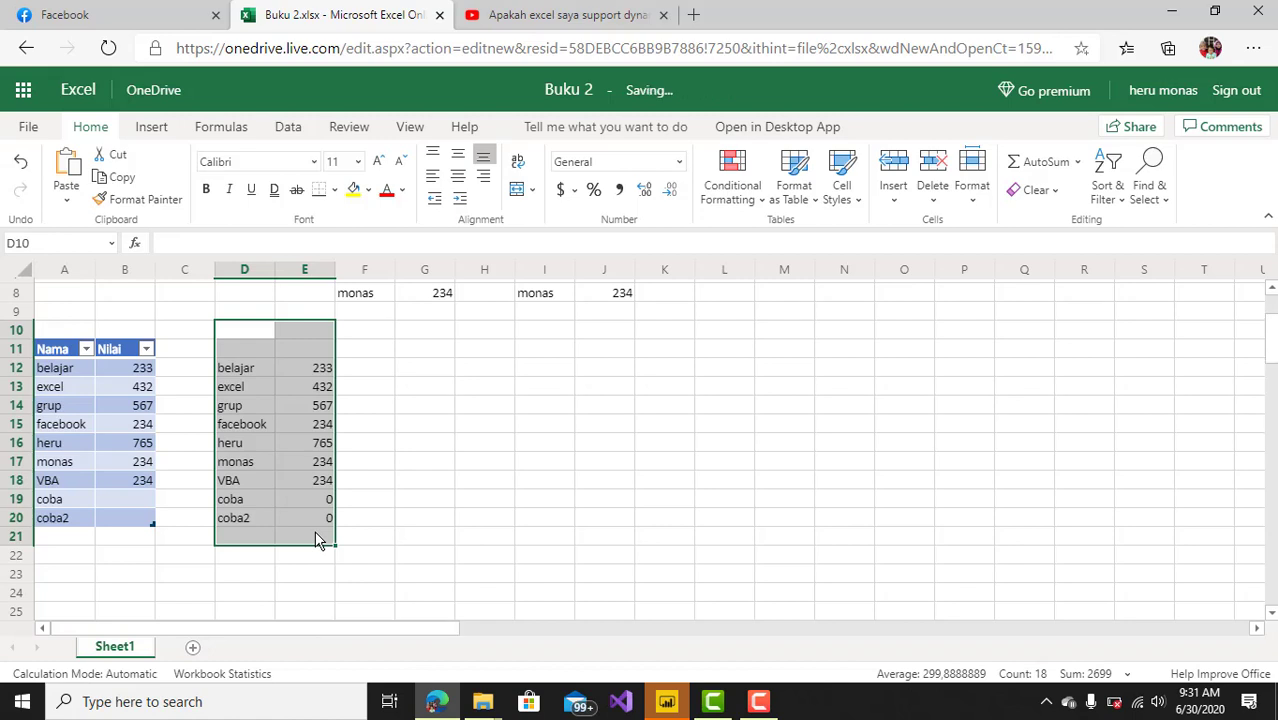
click(496, 506)
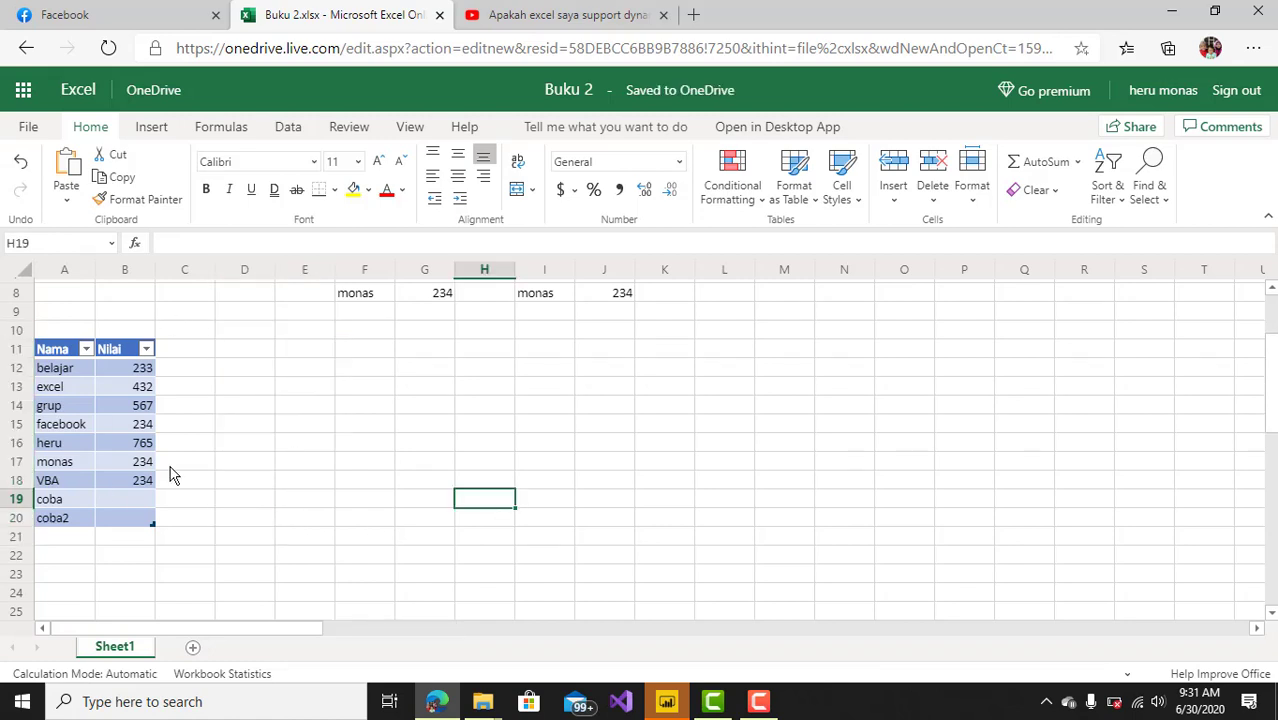
click(195, 377)
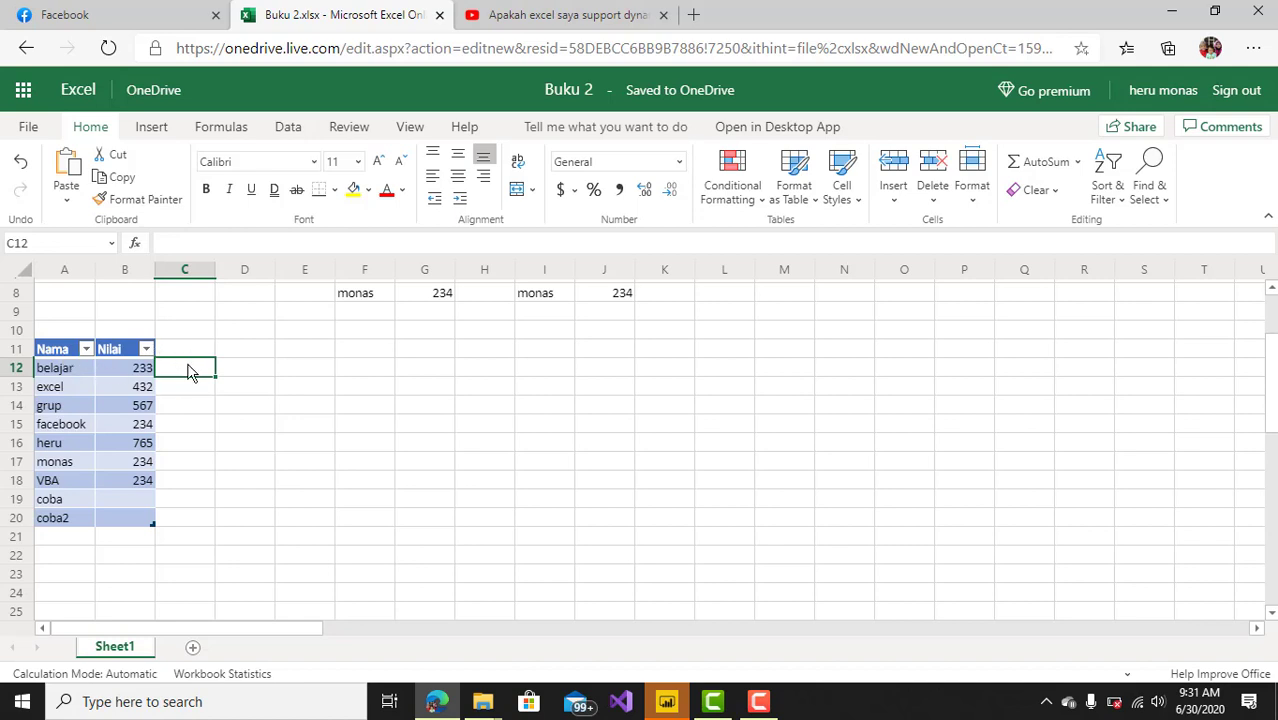
key(Up)
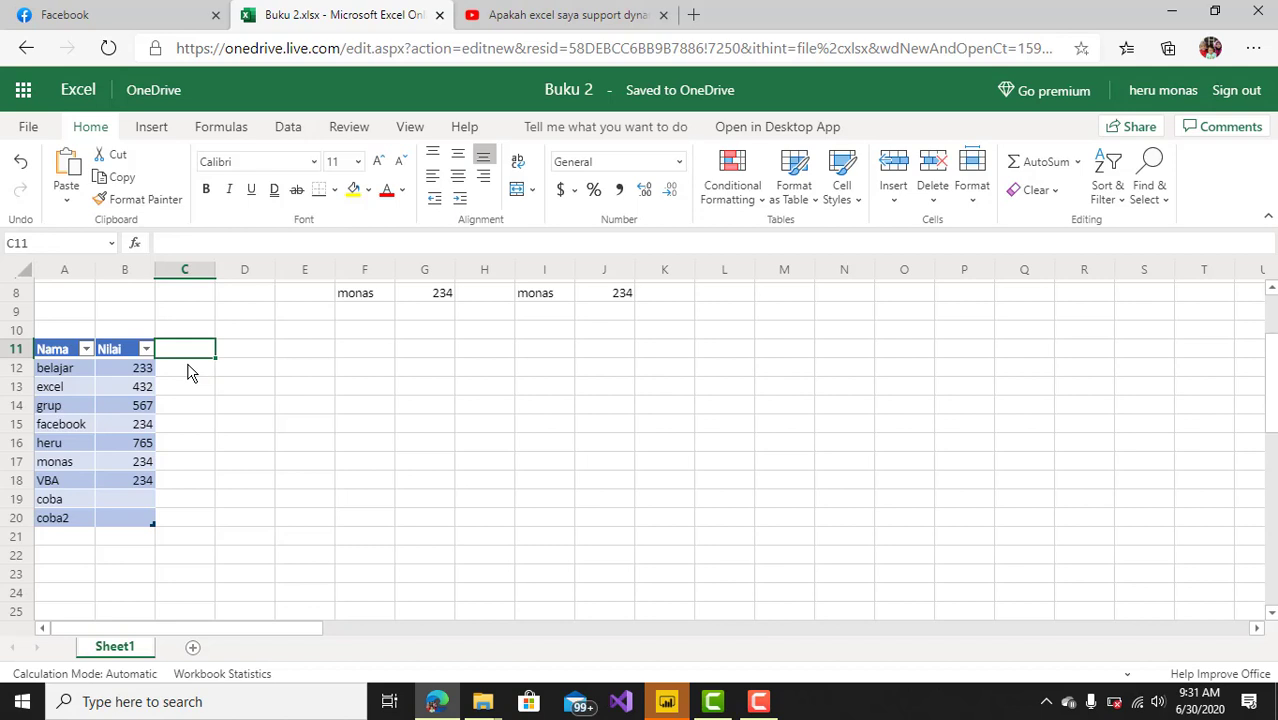
text(nilai2)
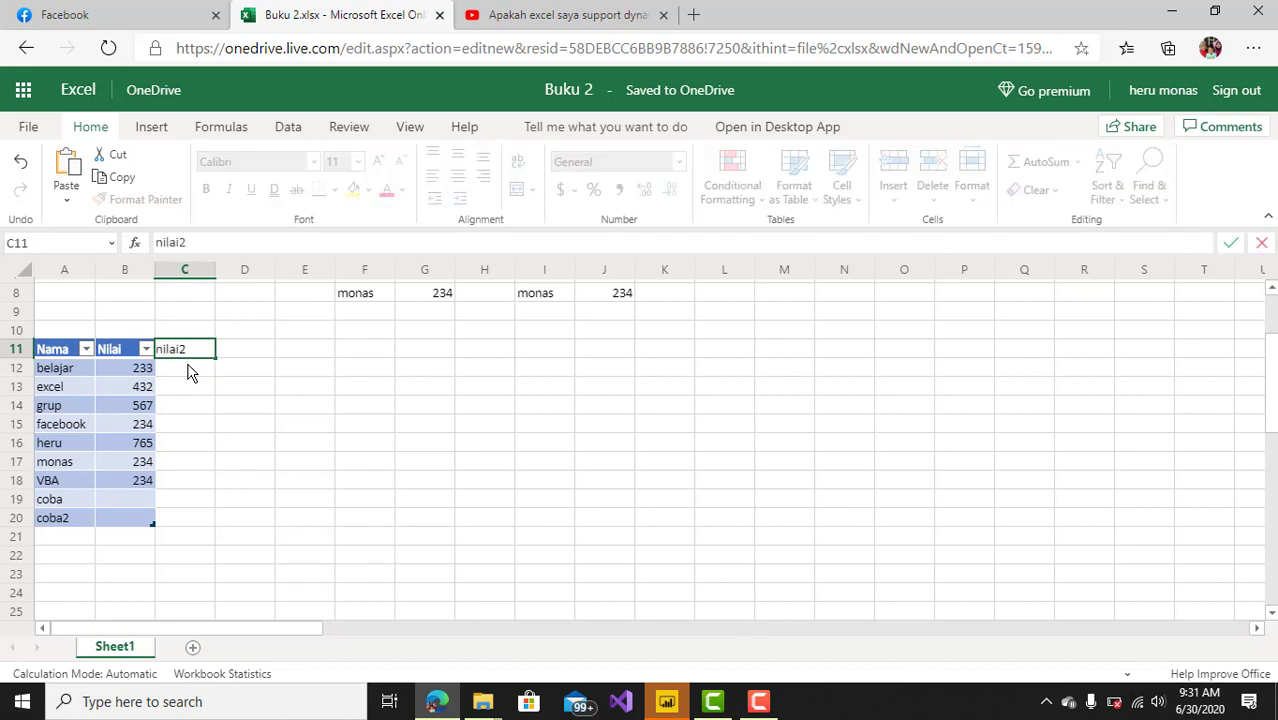
key(Return)
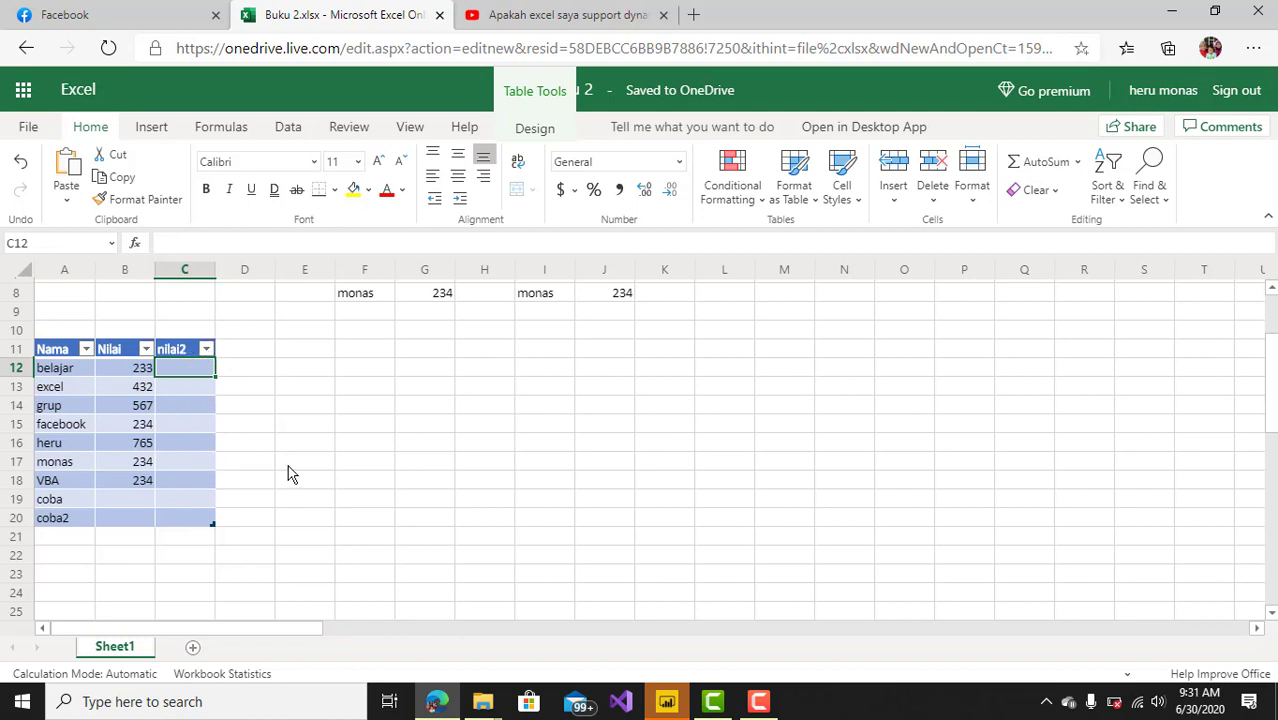
key(ctrl+z)
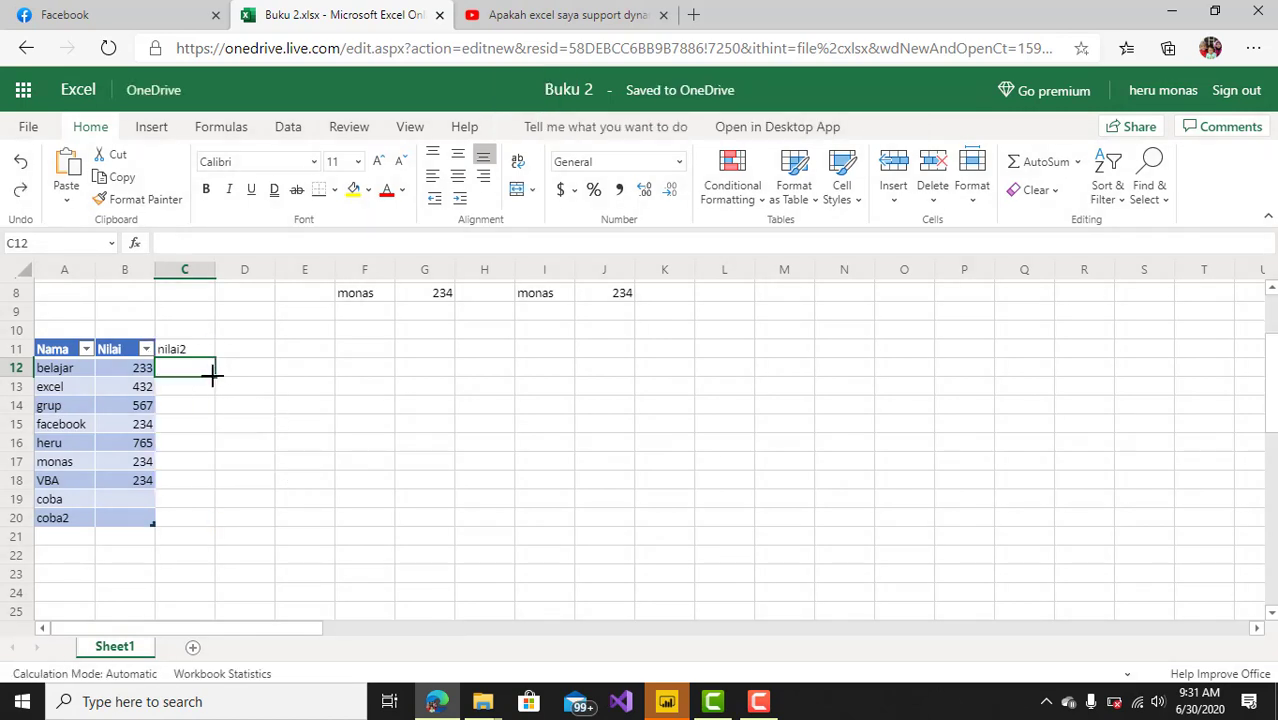
click(203, 357)
key(Delete)
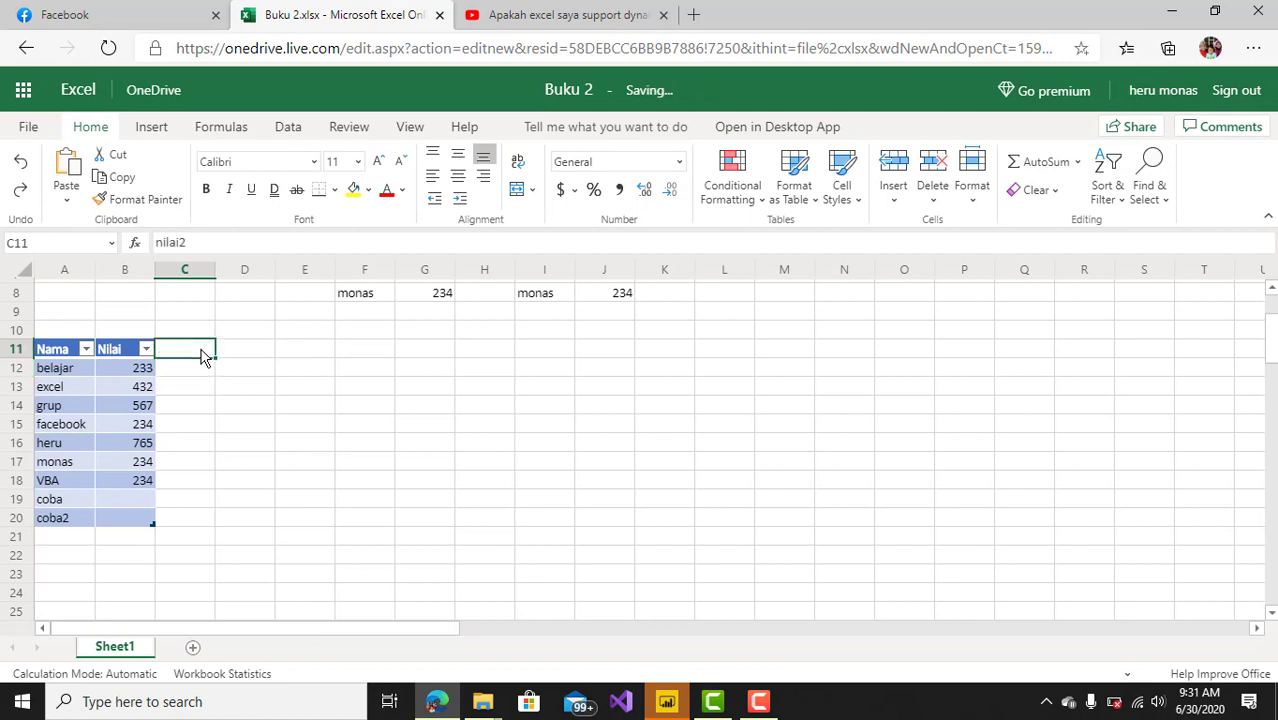
Enter a spill formula in C12 referencing the column F names list, producing #SPILL! errors.
click(197, 372)
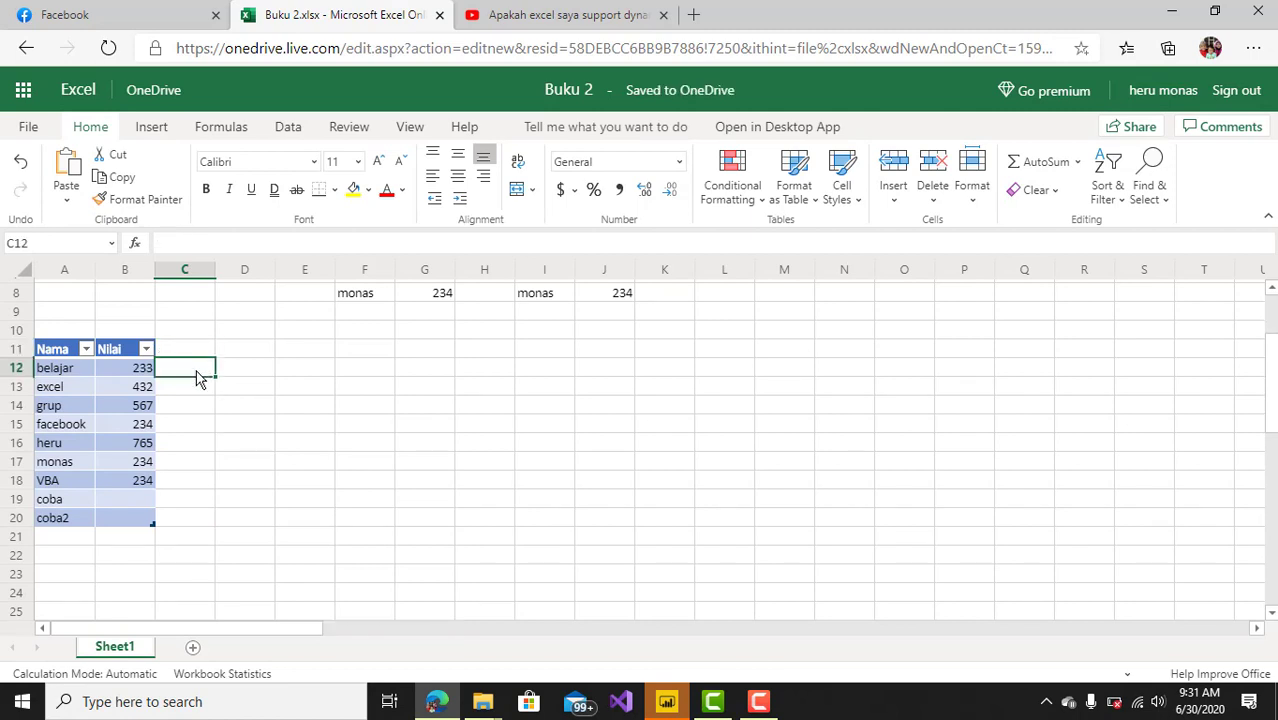
text(=)
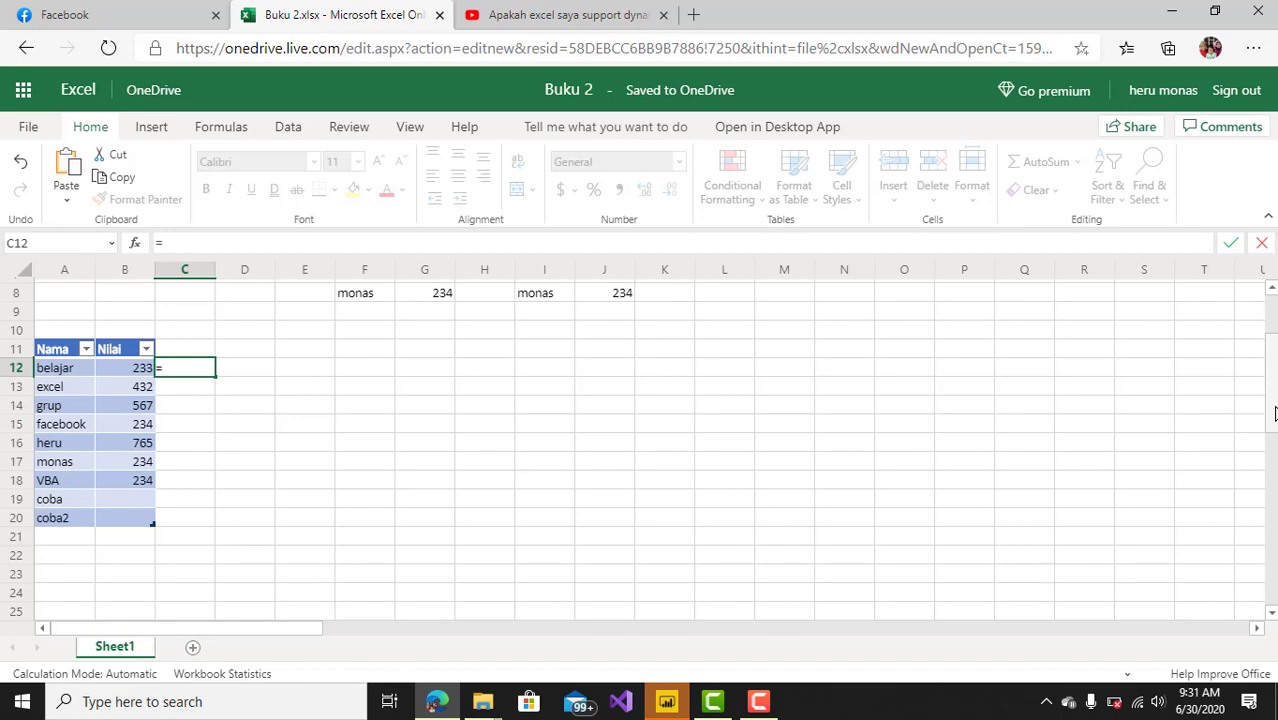
drag(1274, 413, 1274, 371)
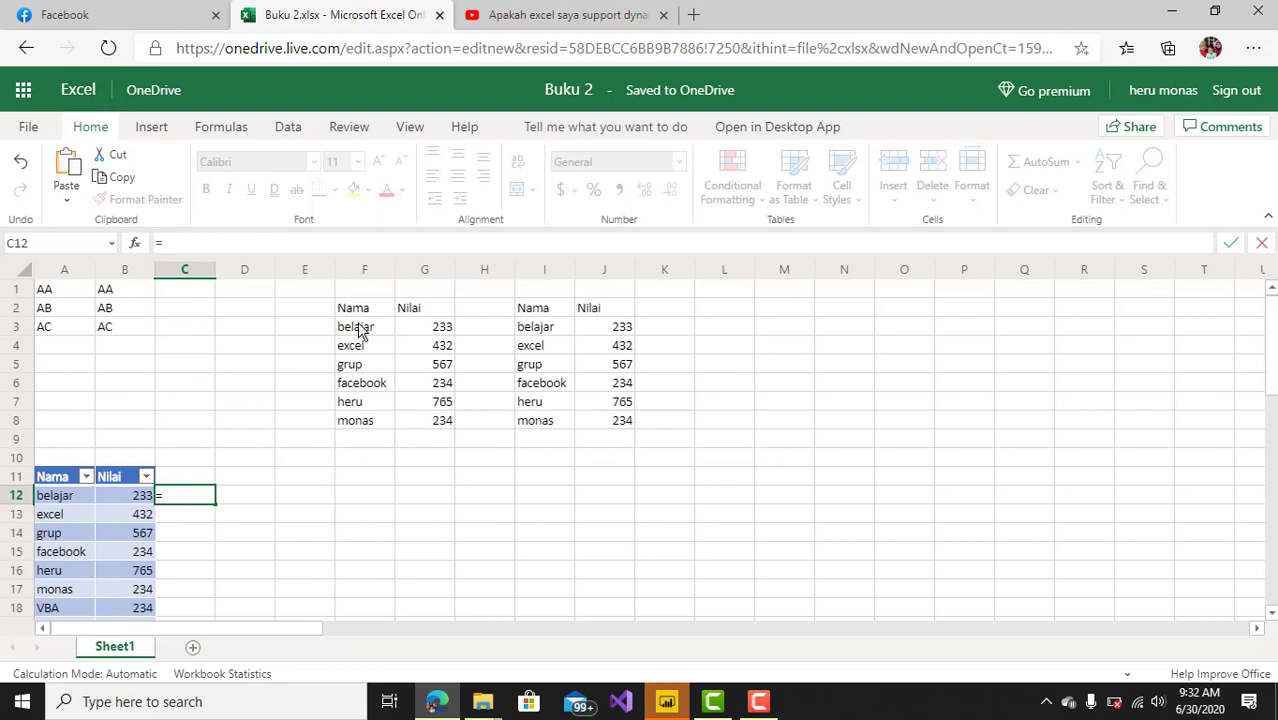
drag(360, 330, 355, 417)
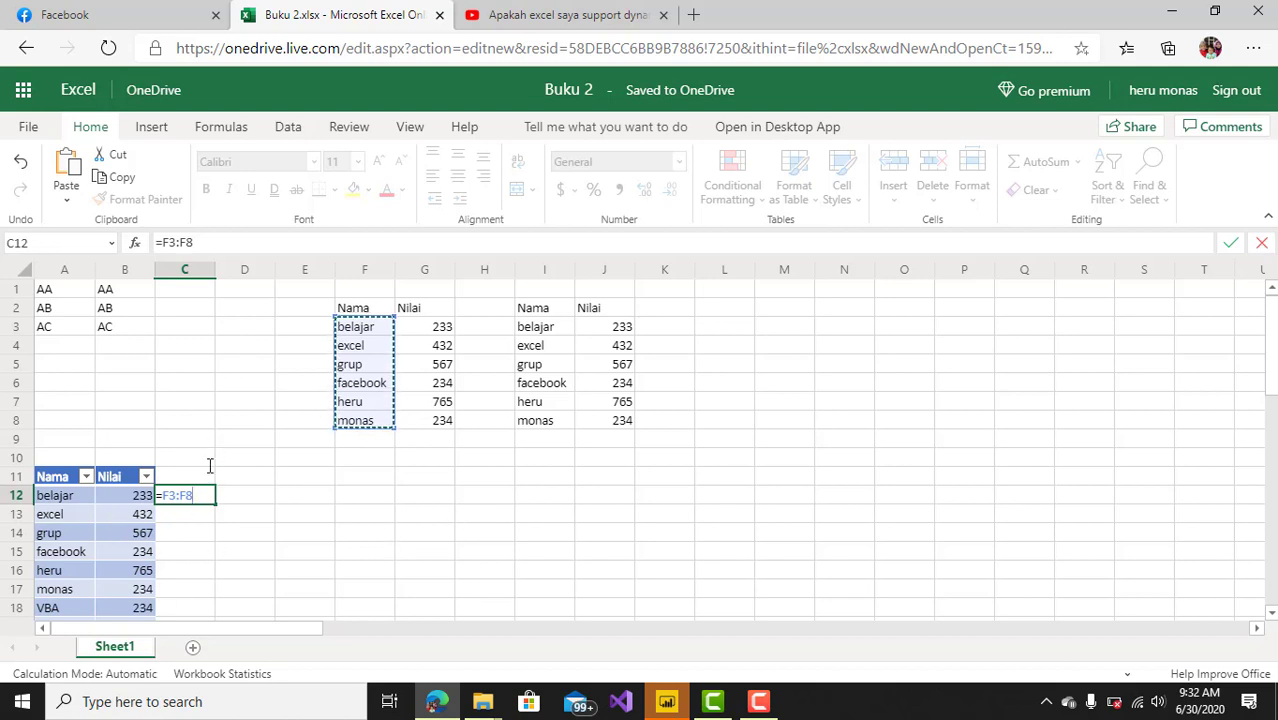
key(Return)
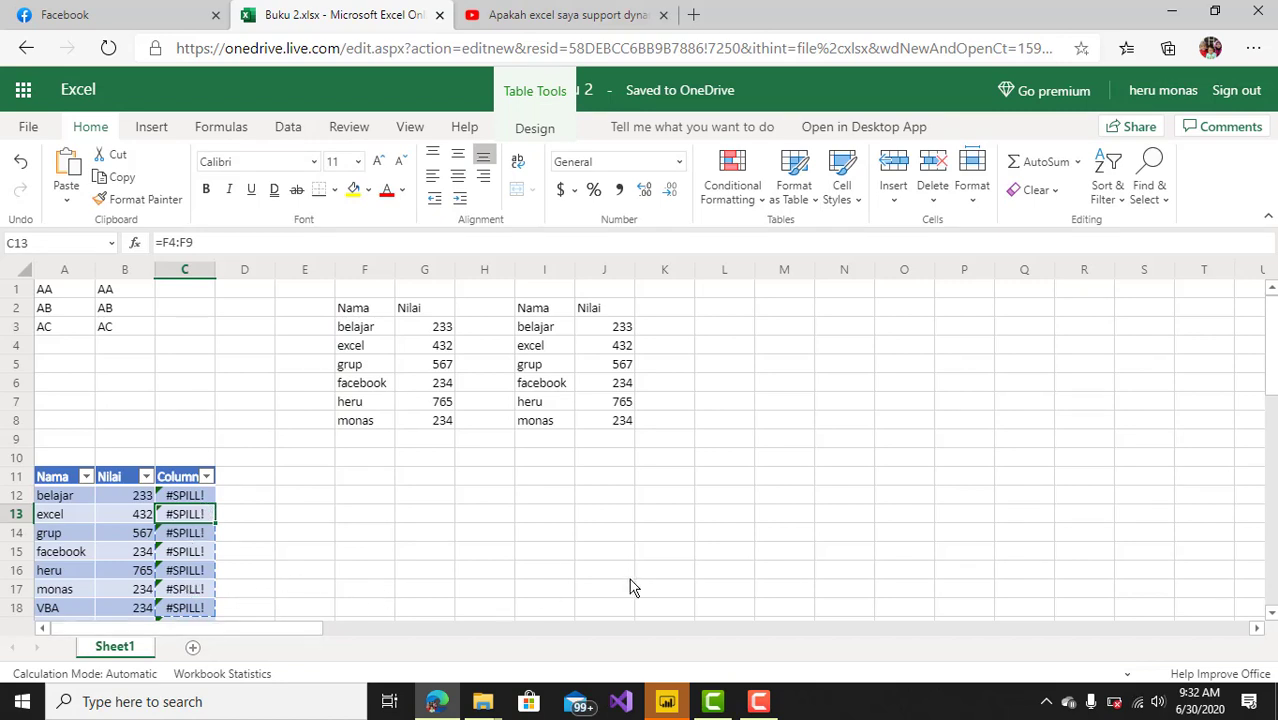
Undo twice to remove the formula column from the table.
scroll(600, 490, down, 3)
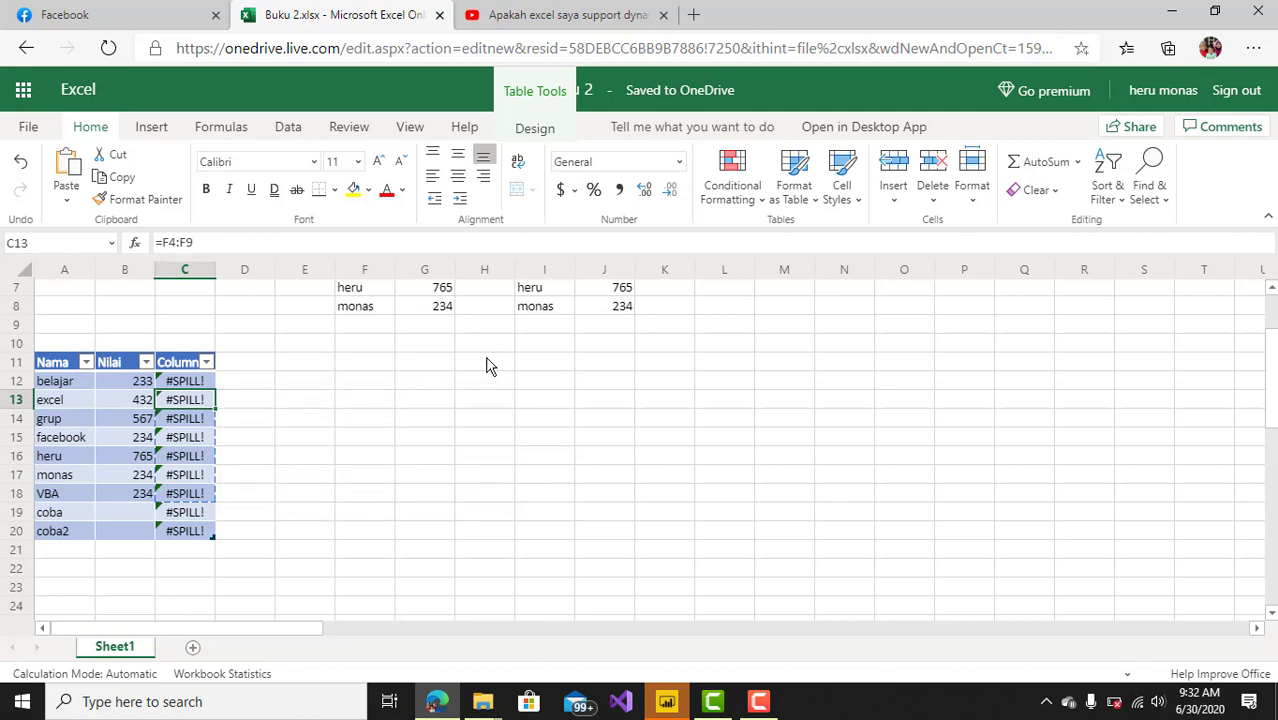
key(ctrl+z)
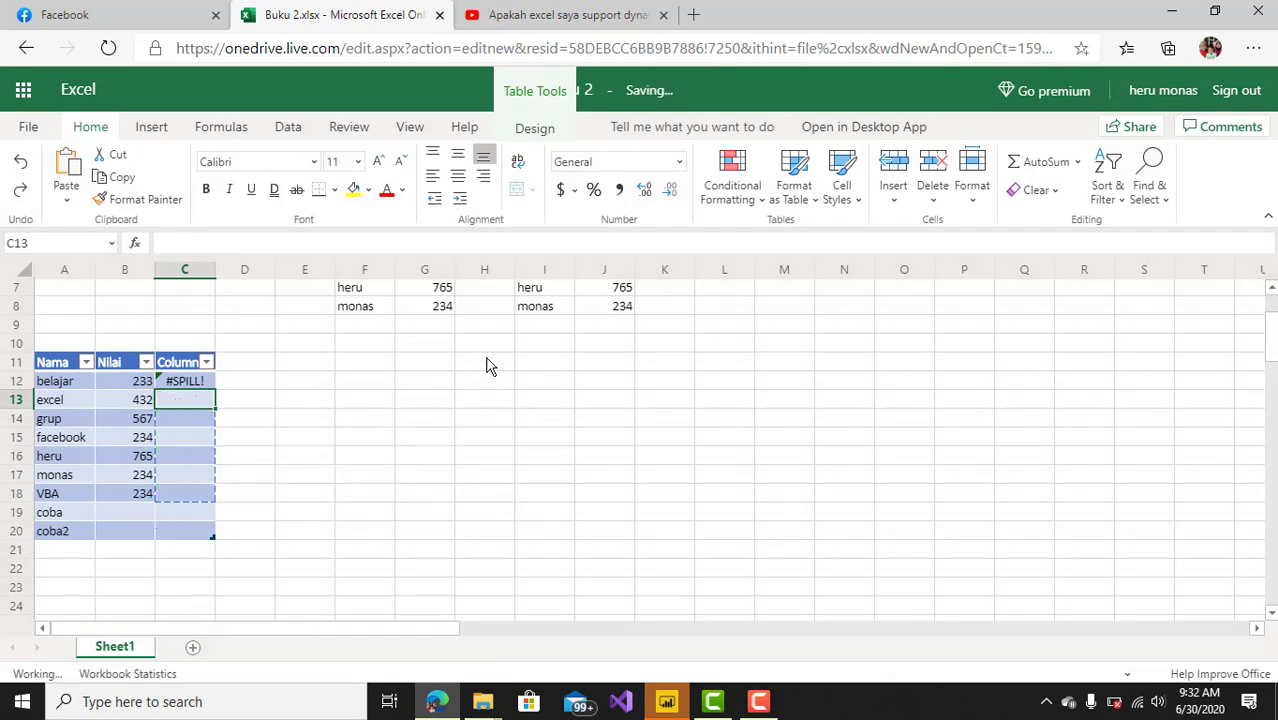
key(ctrl+z)
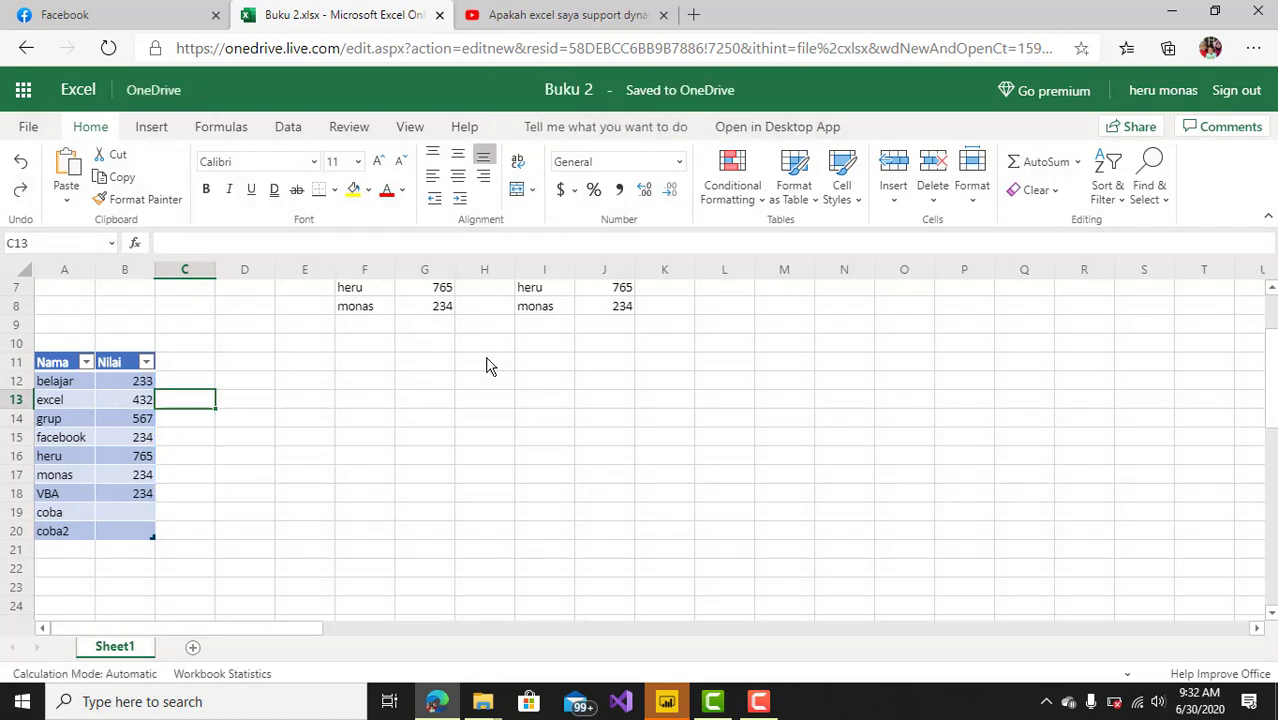
Clear the spilled copy of the table from I2:J8.
click(458, 418)
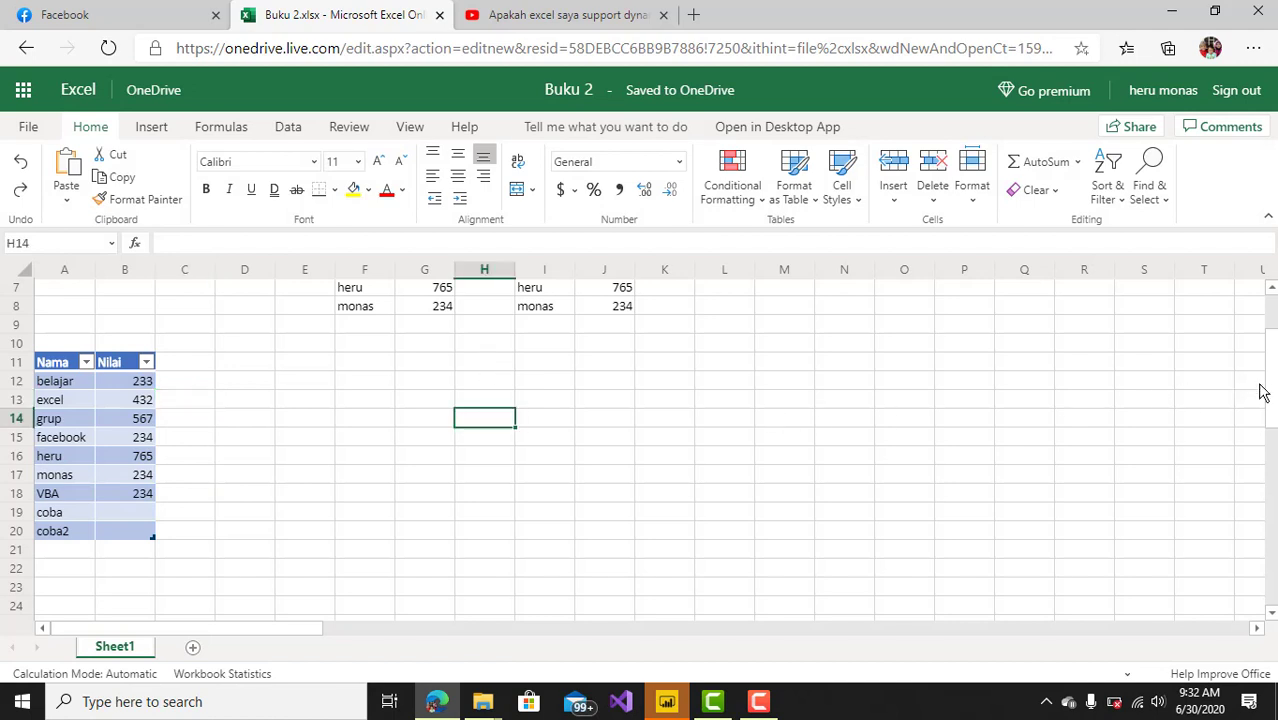
scroll(1270, 390, up, 2)
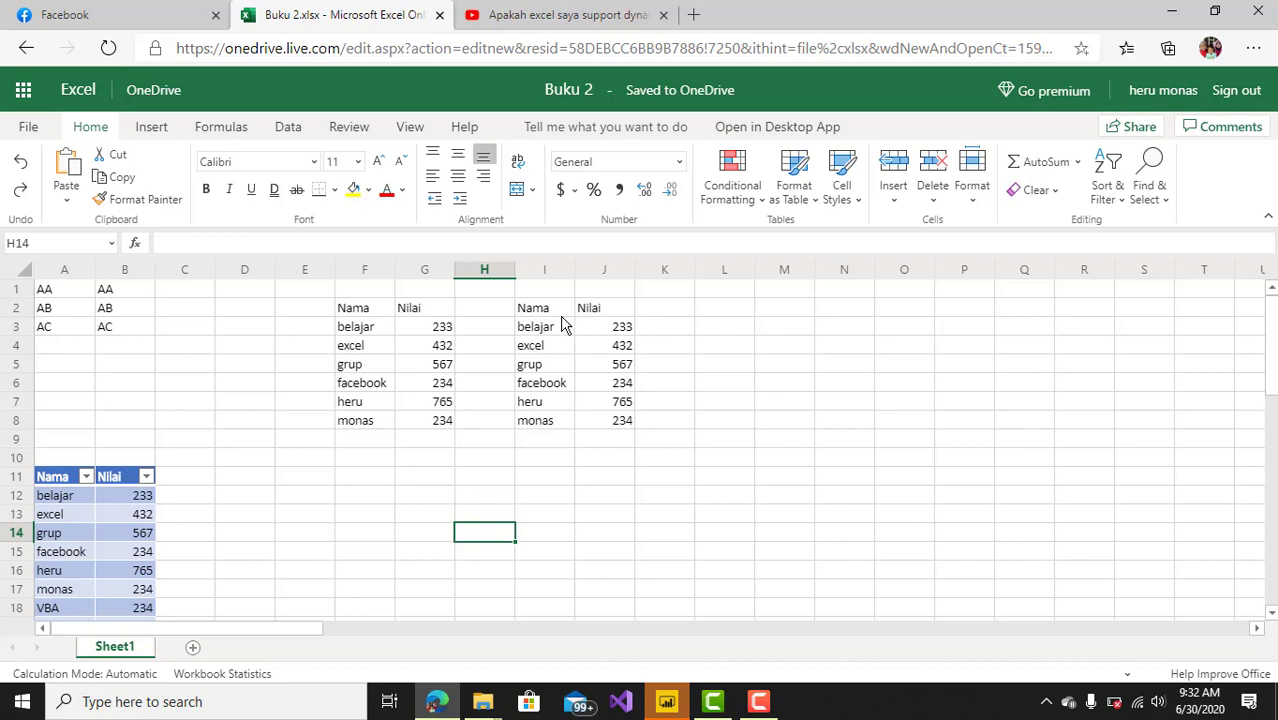
click(538, 310)
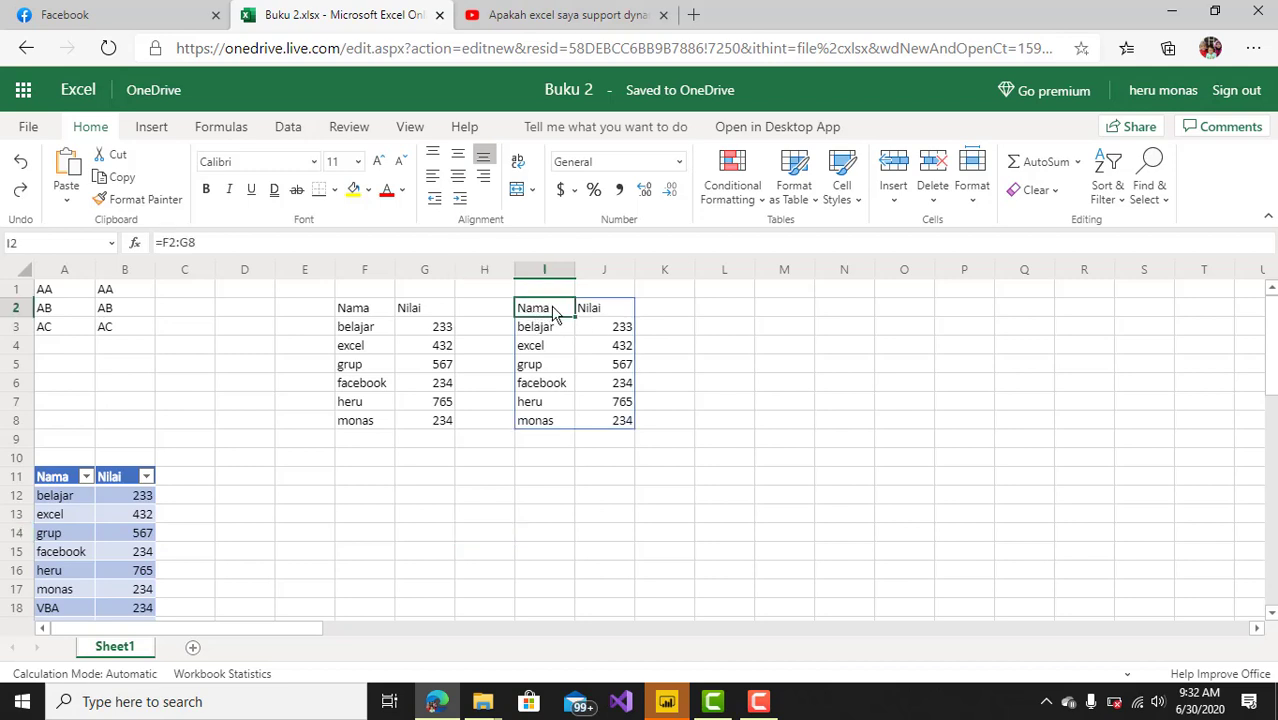
click(494, 310)
drag(531, 318, 619, 431)
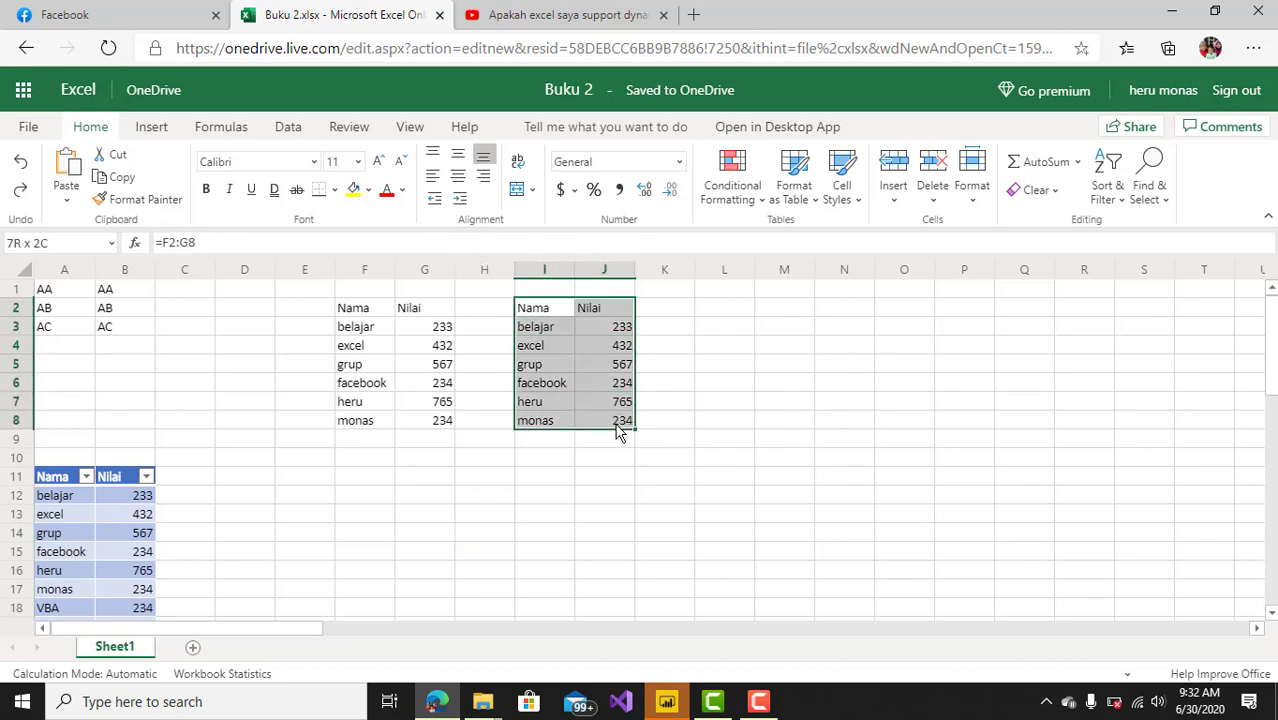
key(Delete)
click(510, 457)
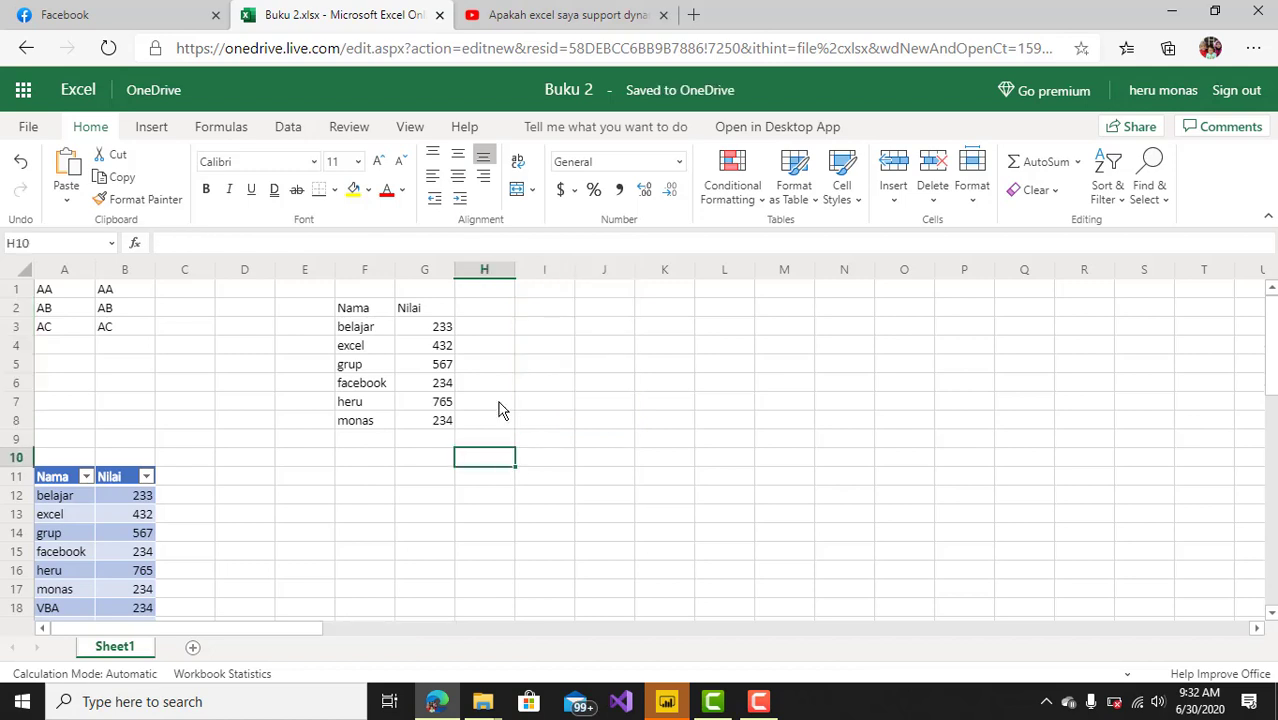
Enter =F2:G8 in I2 so it spills into I2:J8, then undo it.
click(538, 311)
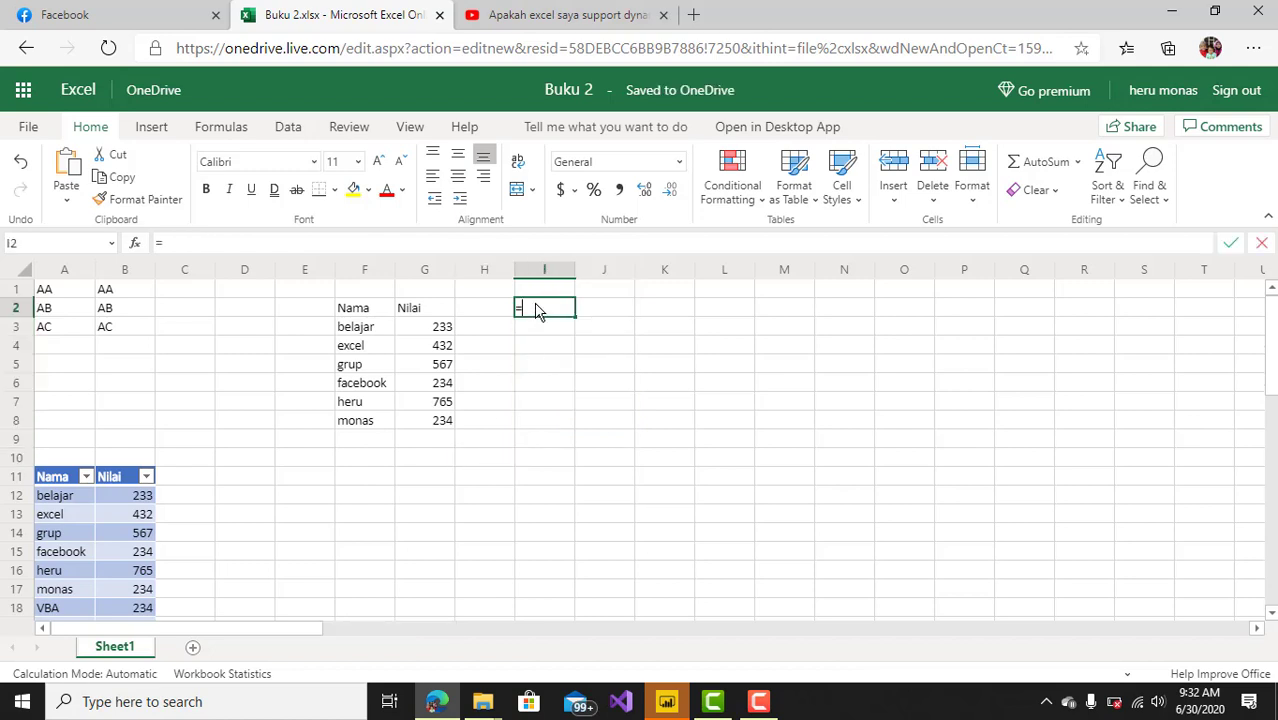
text(=)
drag(374, 311, 432, 424)
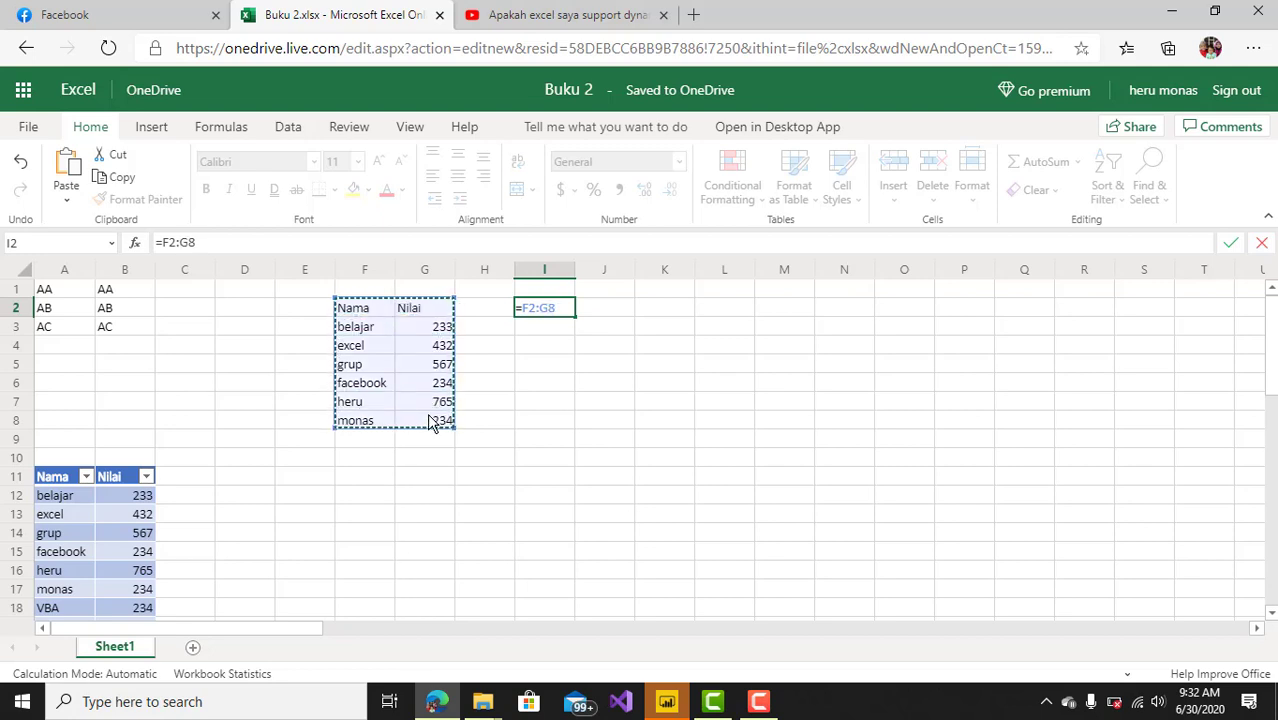
key(Return)
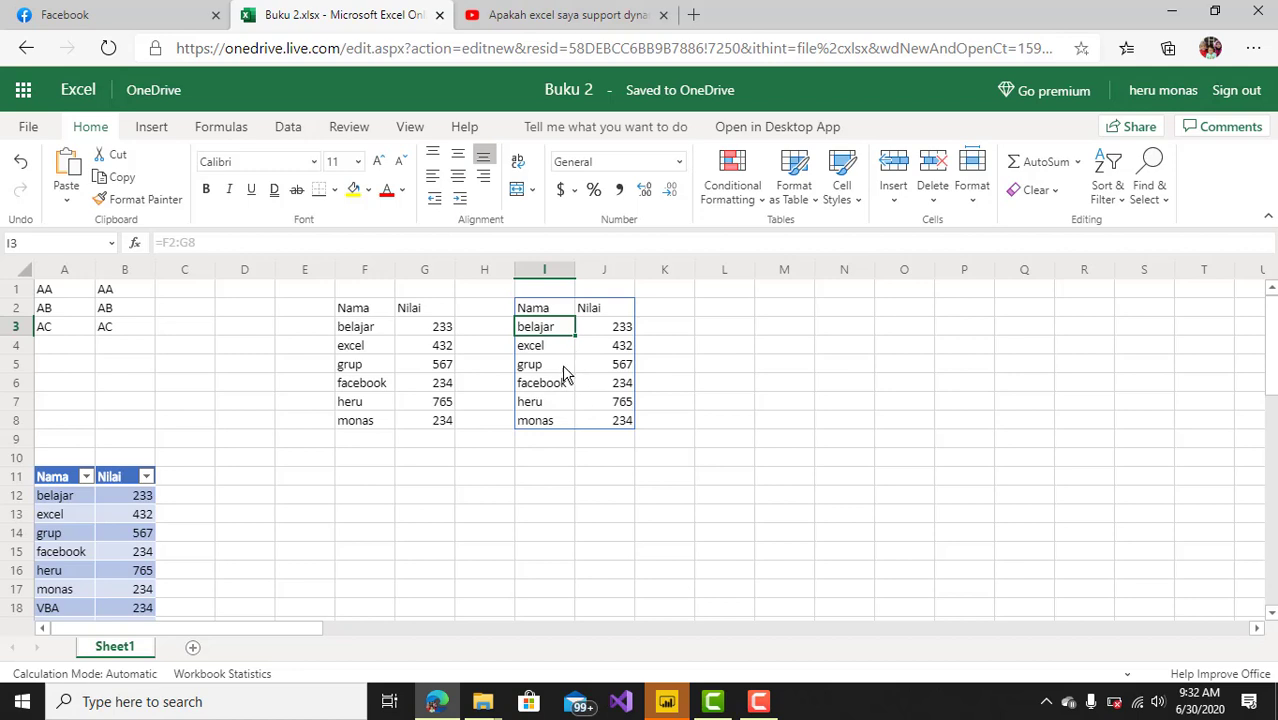
key(ctrl+z)
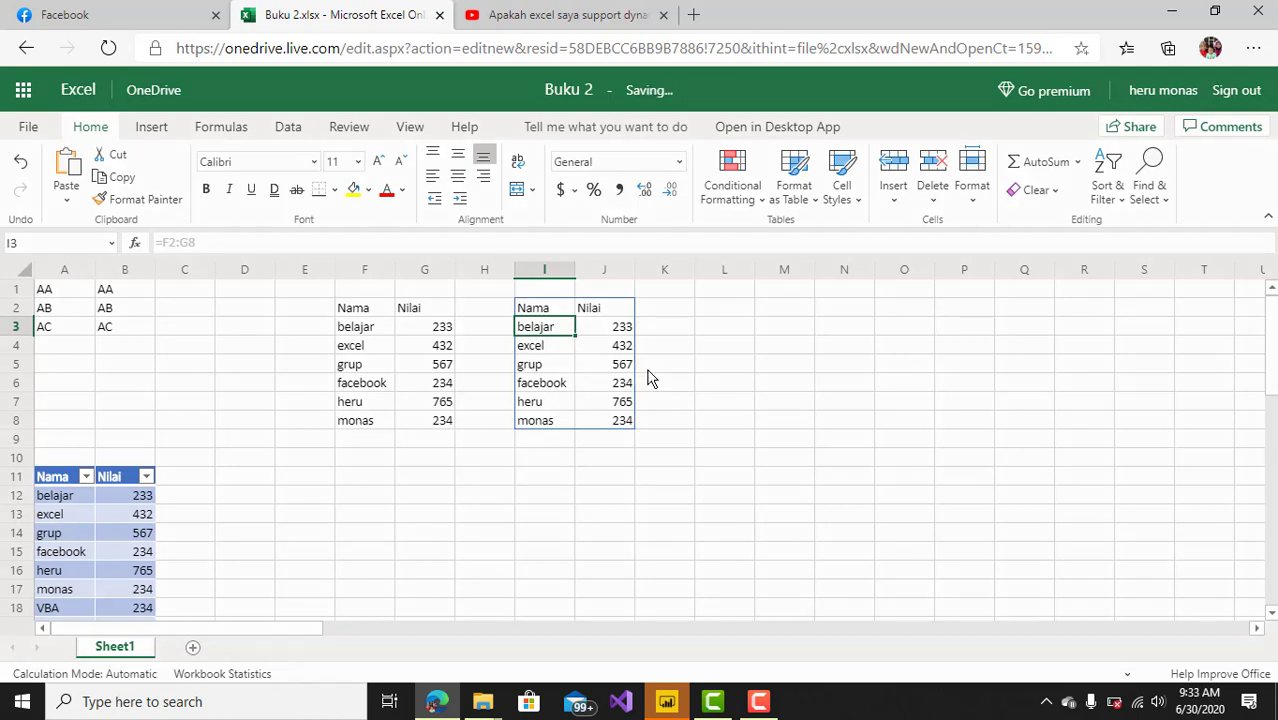
click(558, 368)
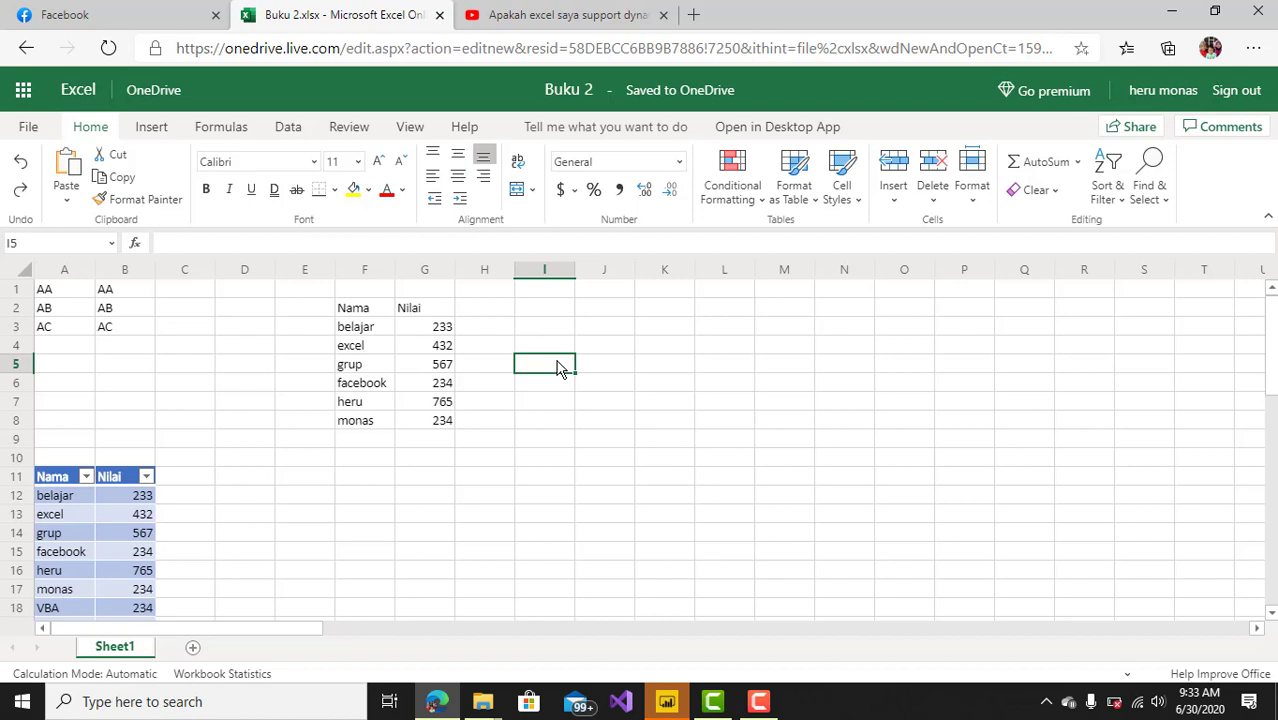
Type the word coba into I5.
text(coba)
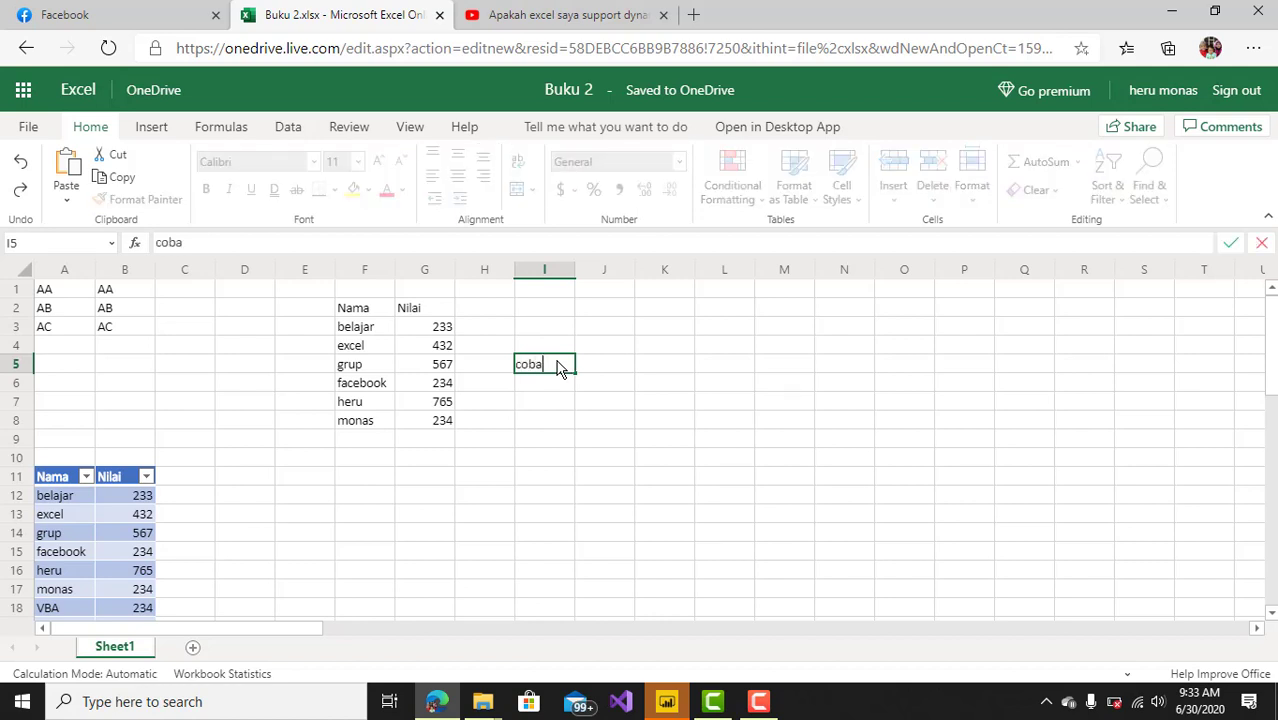
click(578, 459)
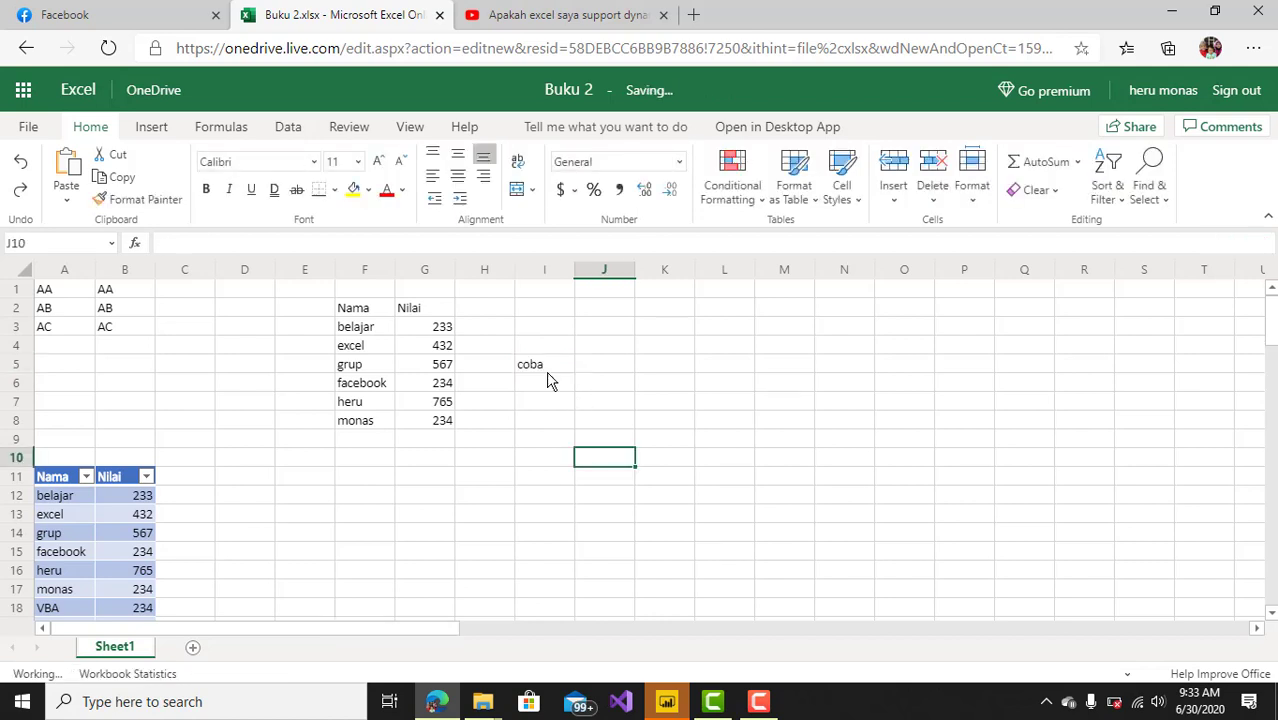
Enter =F2:G8 in I2, which returns #SPILL! because I5 blocks the range.
click(552, 315)
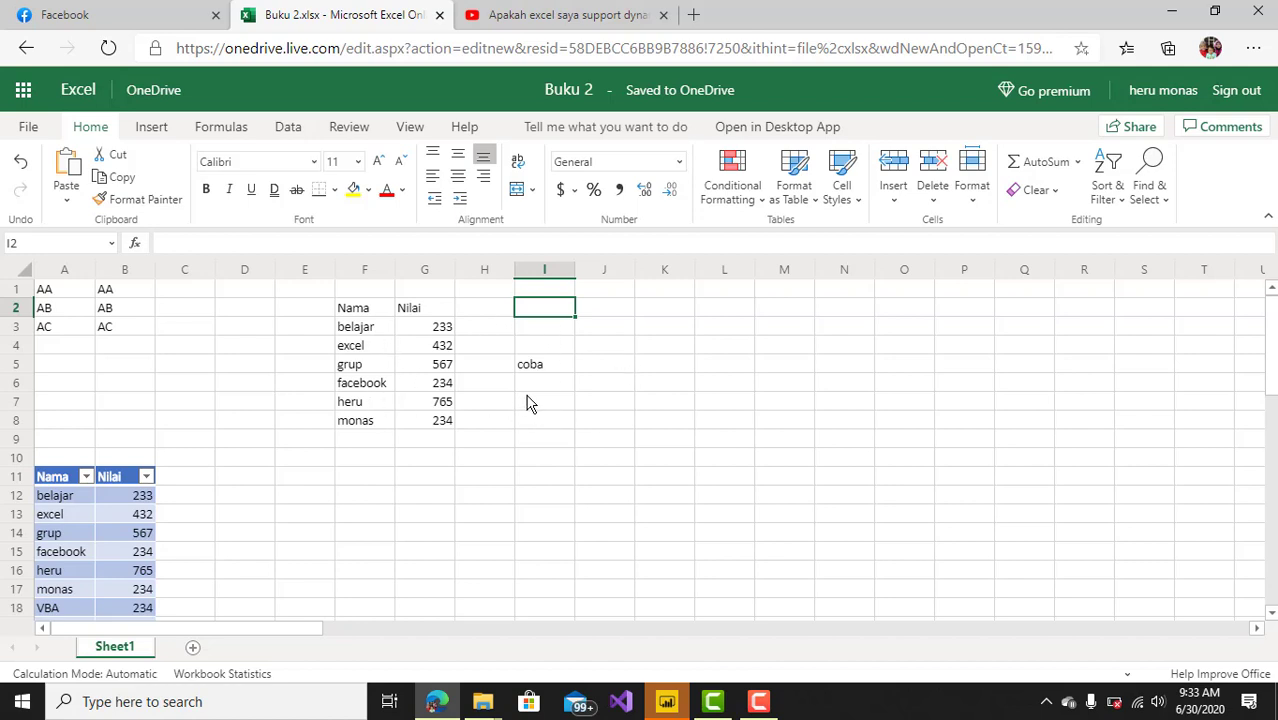
text(=)
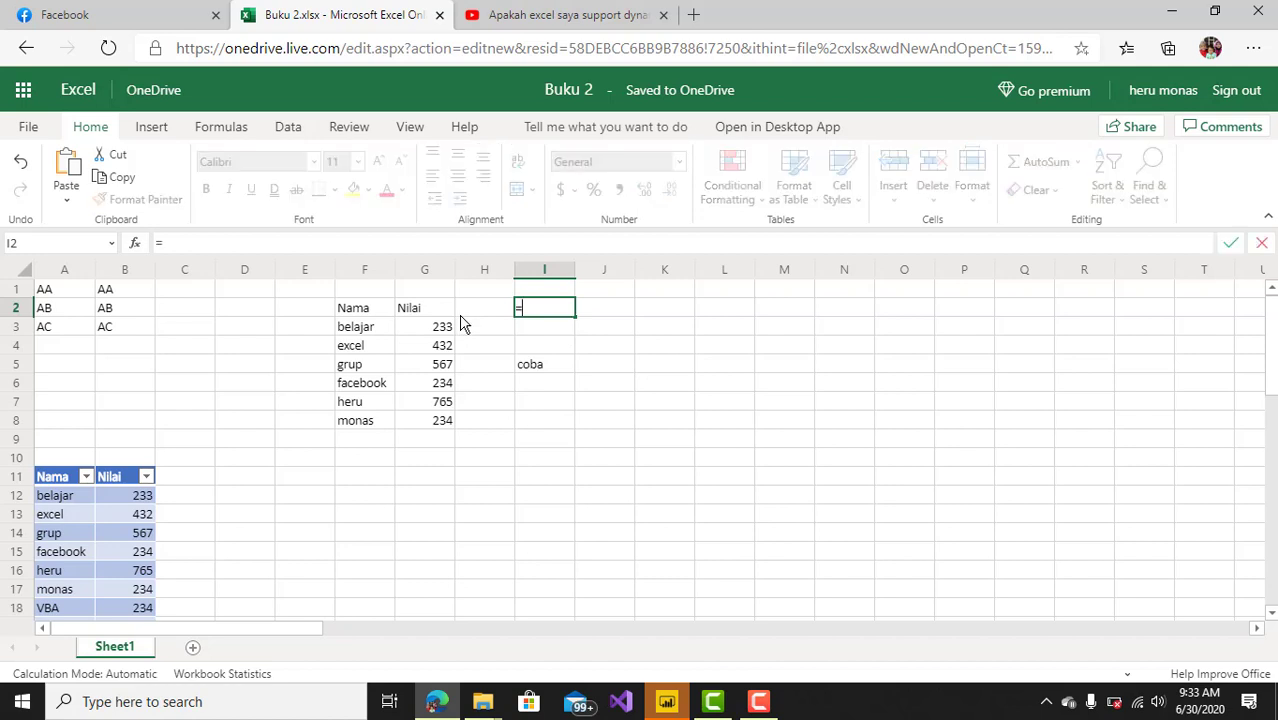
mouse_move(368, 312)
mouse_down()
mouse_move(420, 310)
mouse_move(437, 430)
mouse_up()
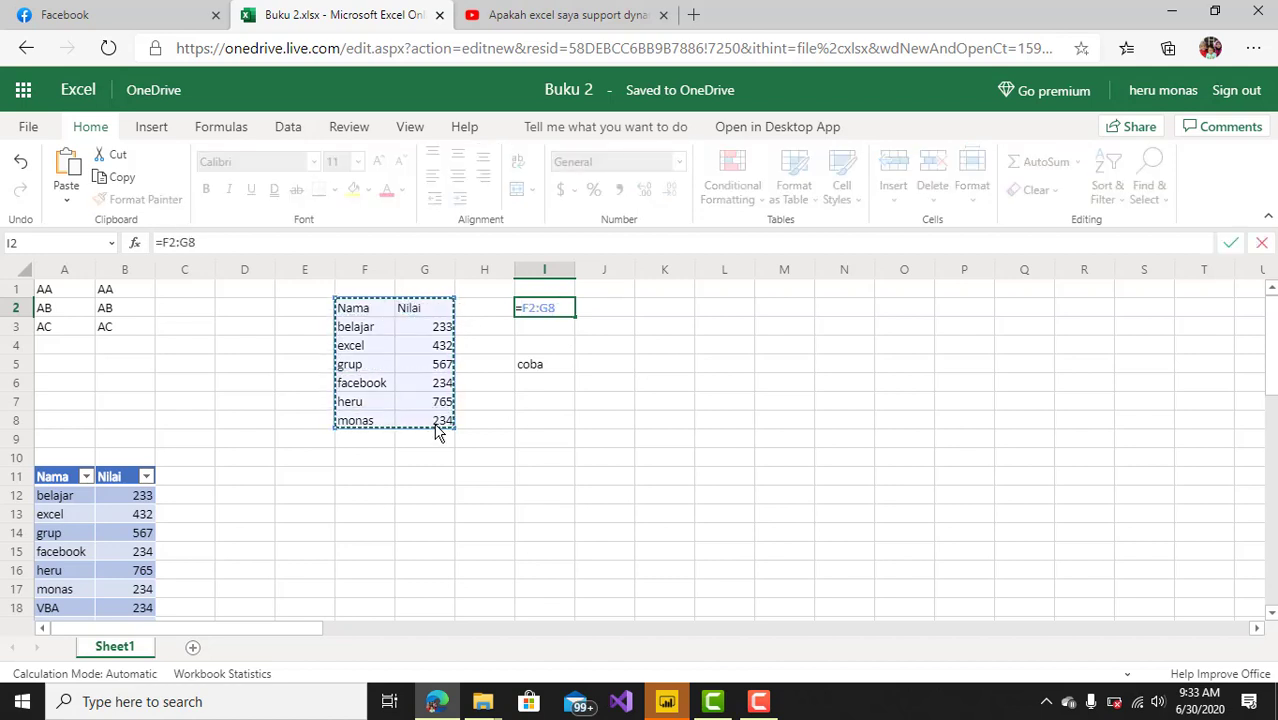
key(Return)
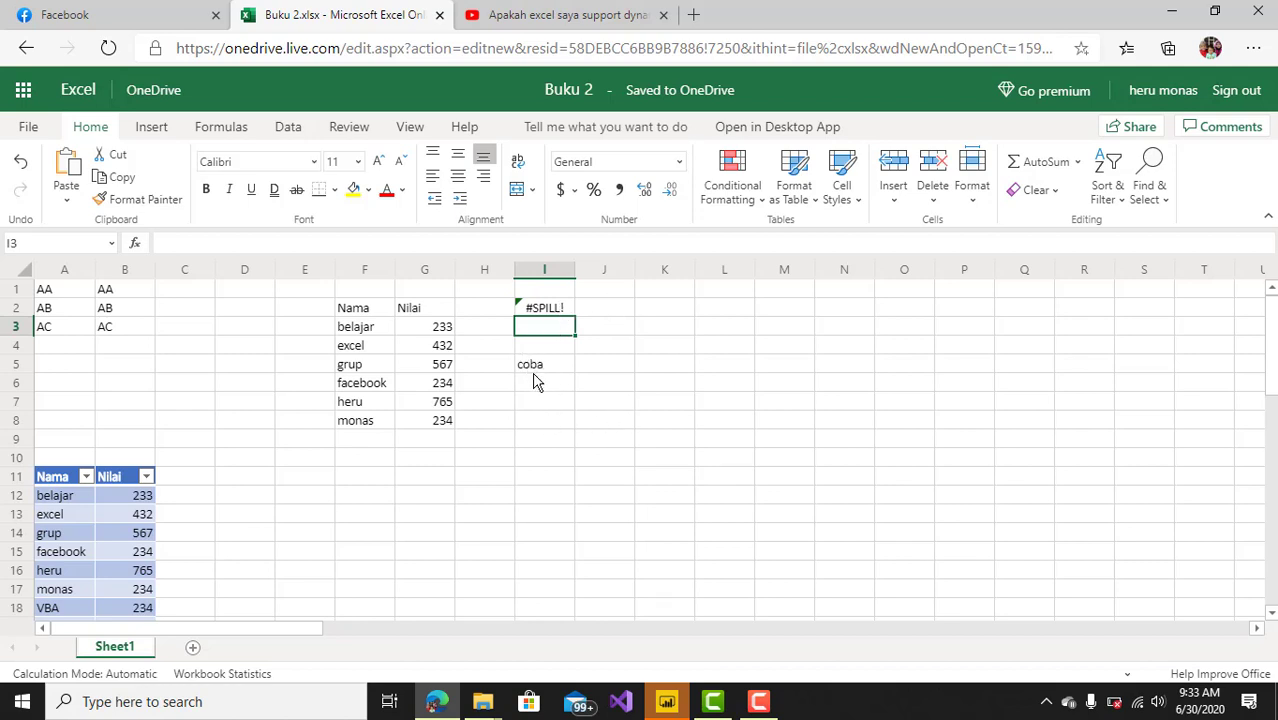
click(545, 312)
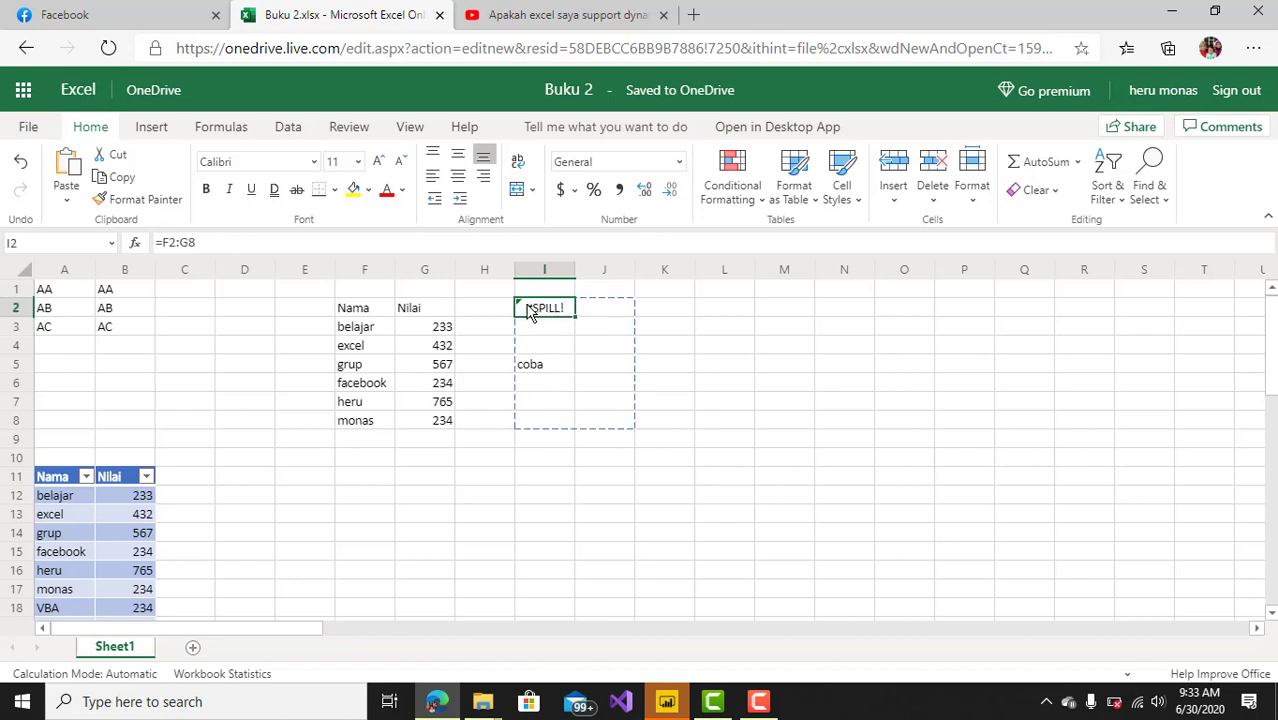
click(703, 381)
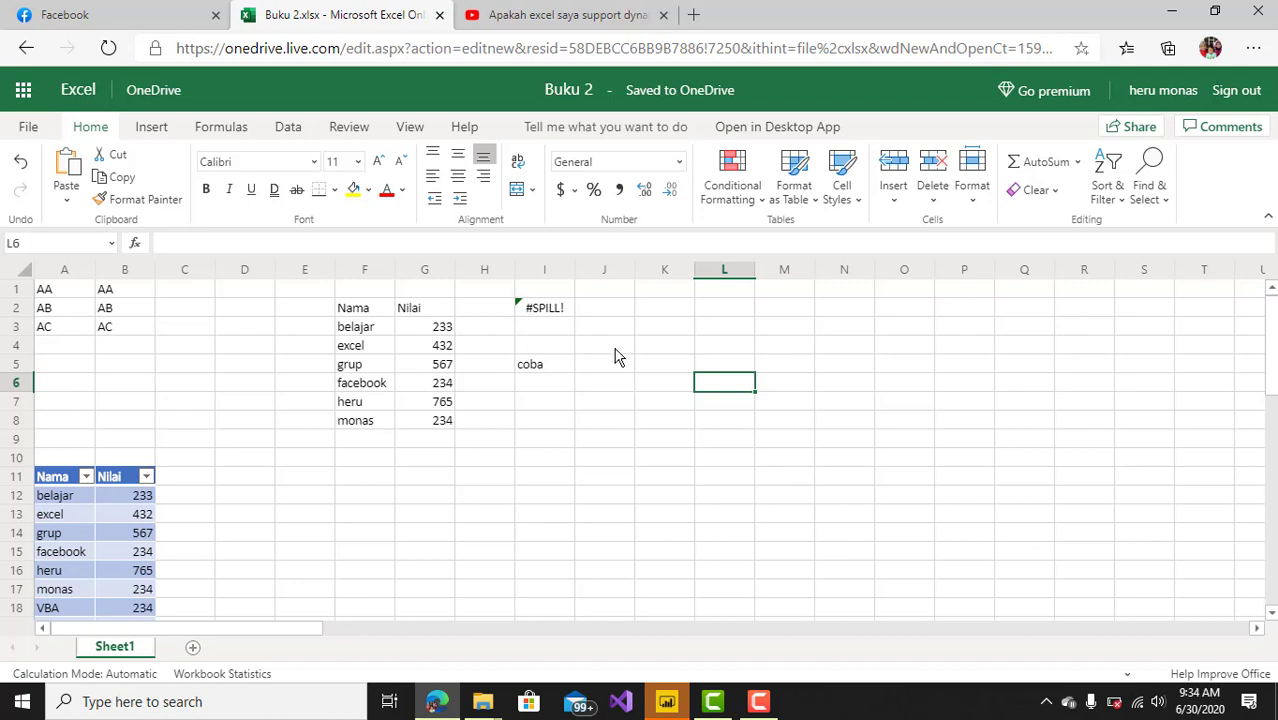
click(268, 247)
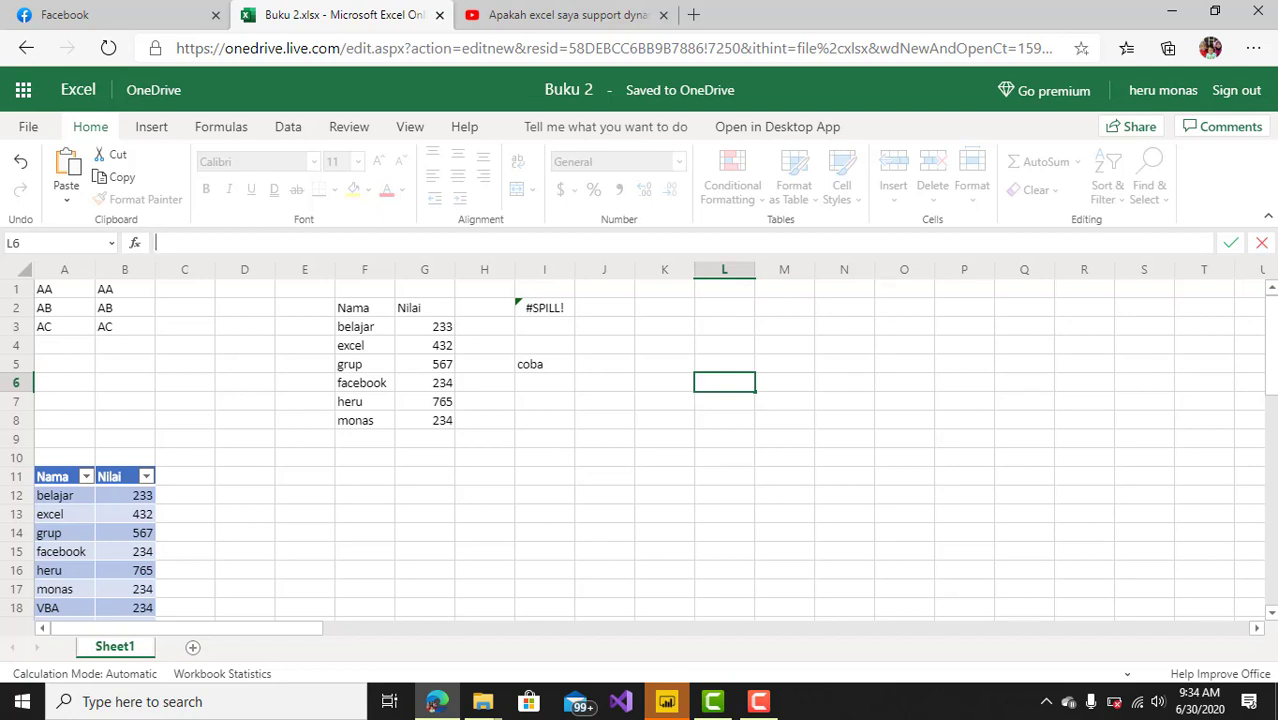
click(768, 705)
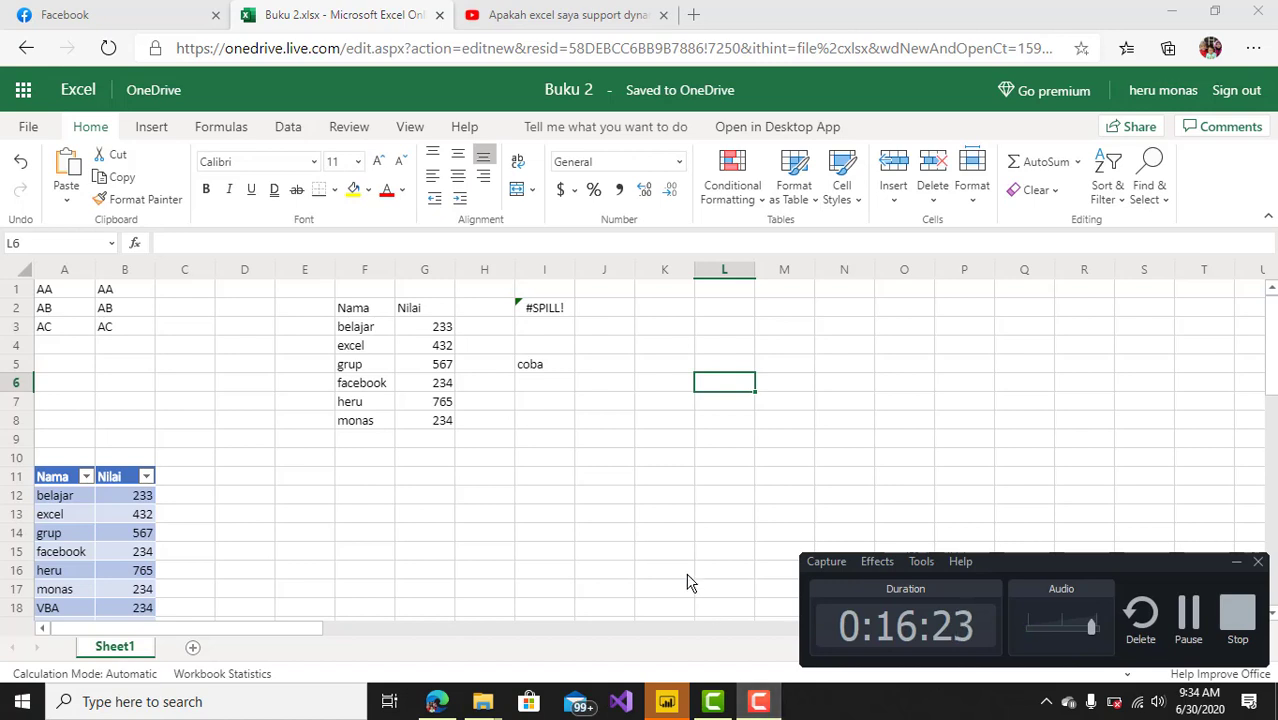
click(645, 533)
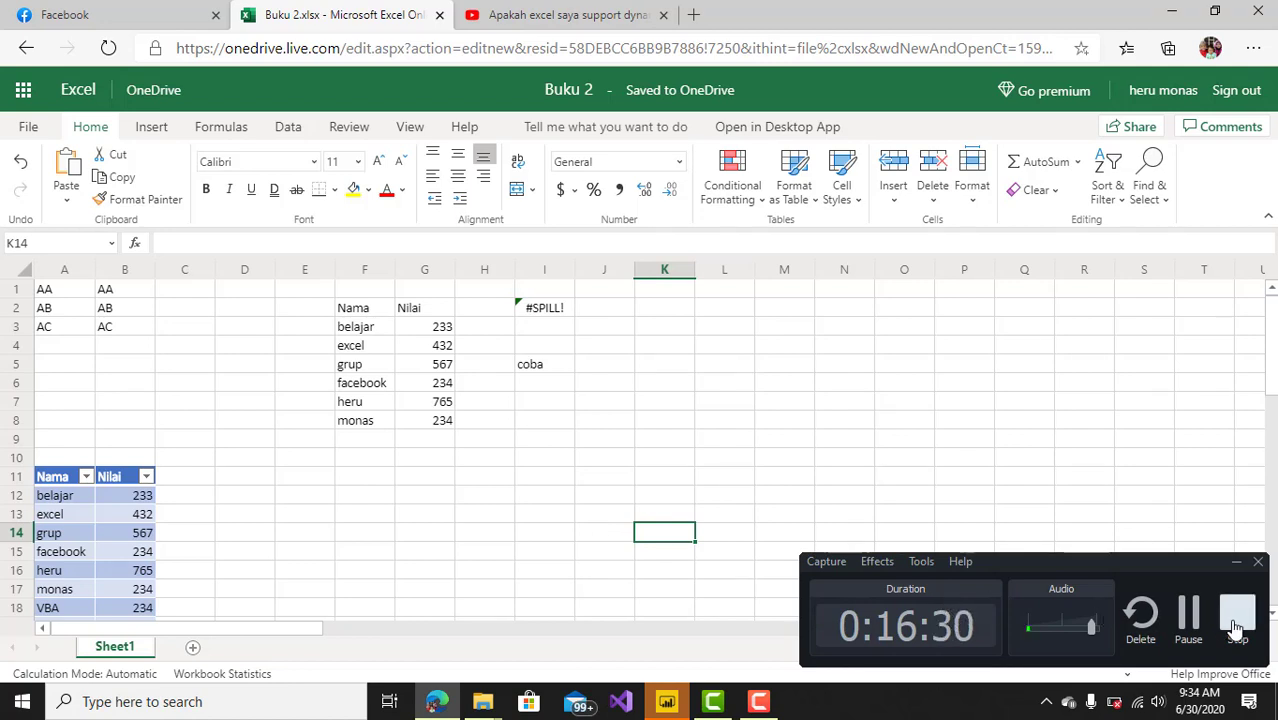
click(1237, 614)
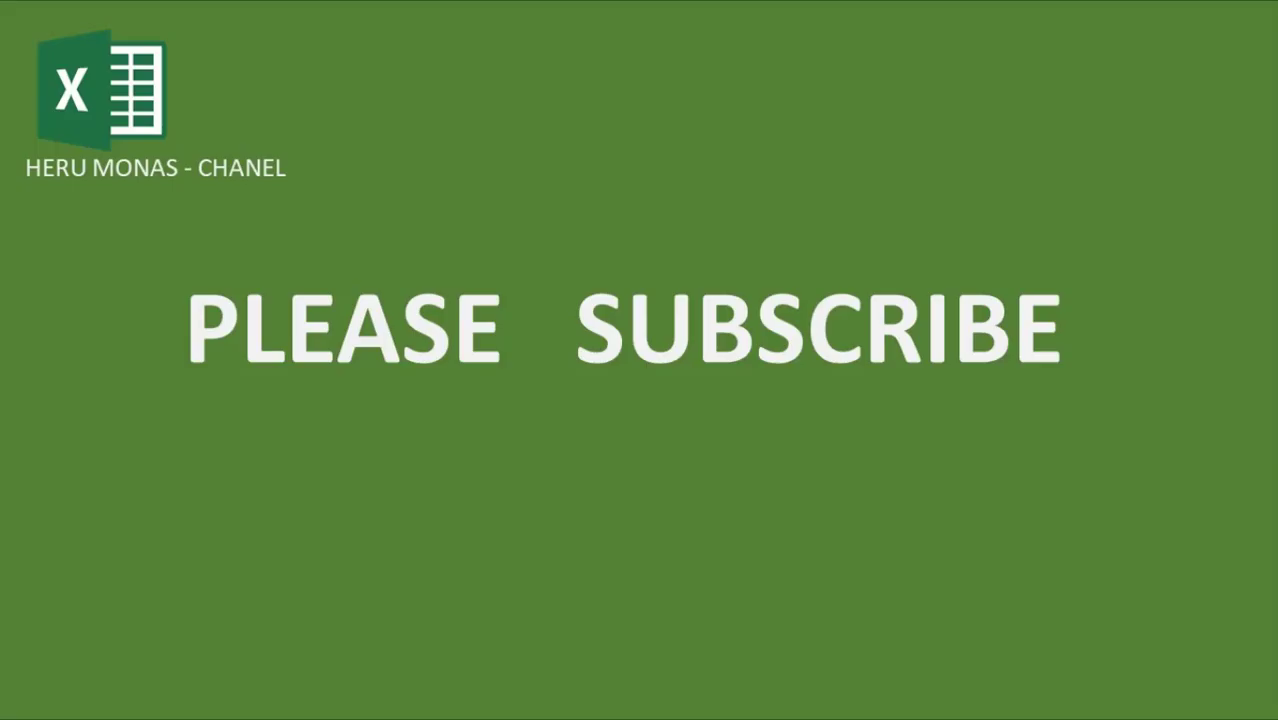